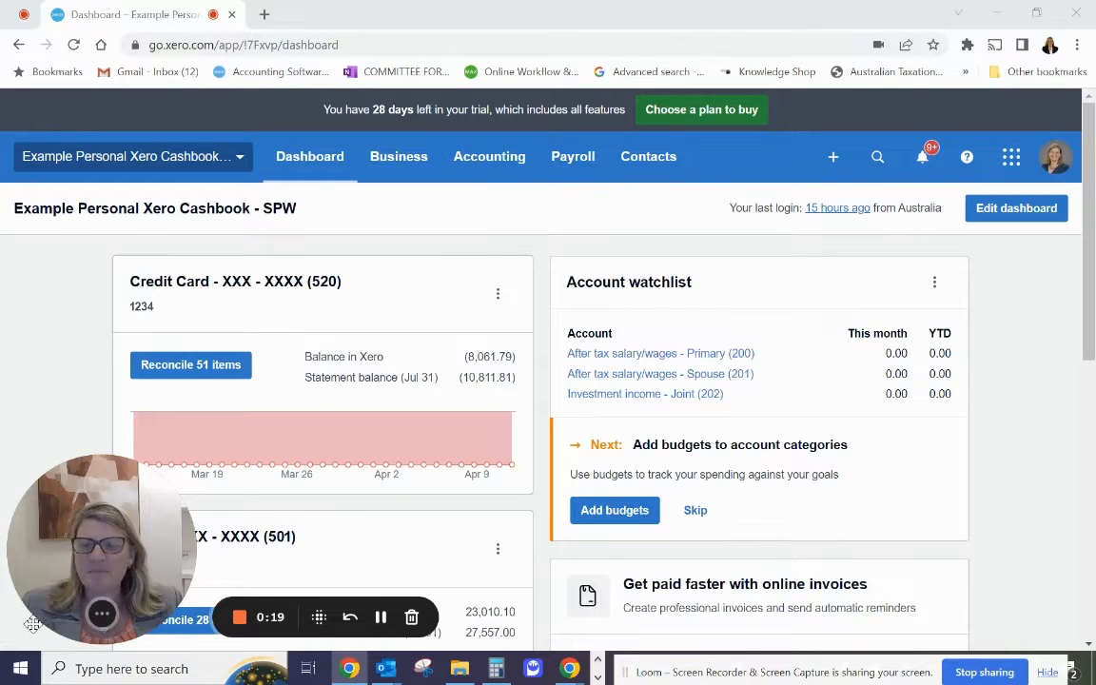
Open the list of bank statement items awaiting reconciliation for the Bank - XXX - XXXX (501) account.
mouse_move(102, 615)
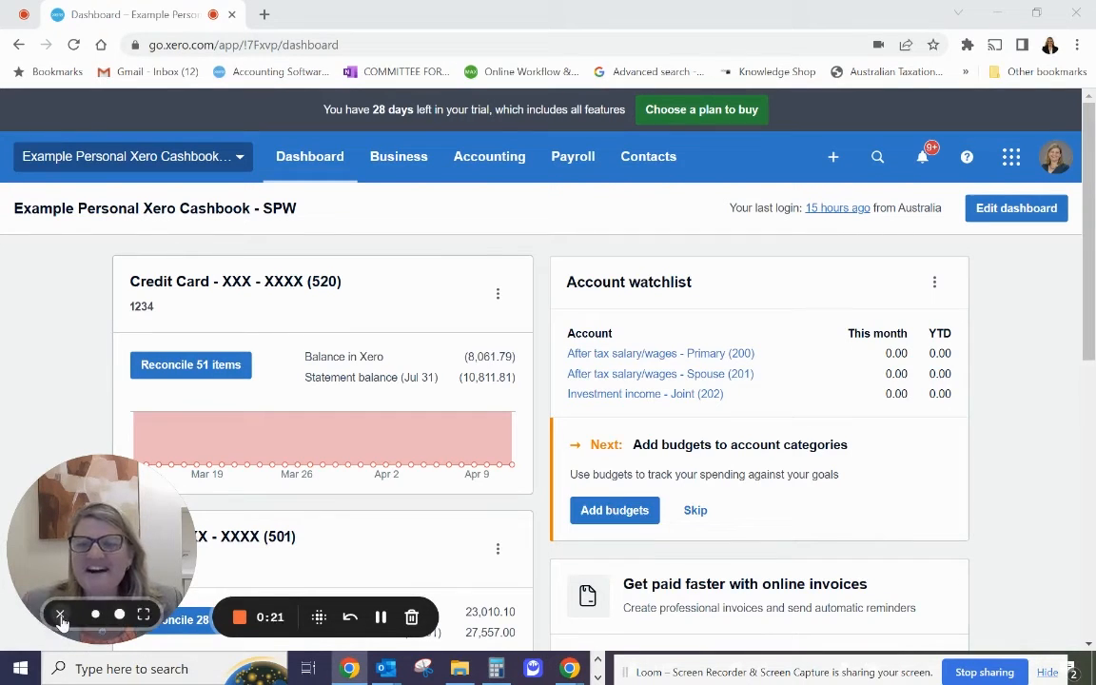
left_click(60, 616)
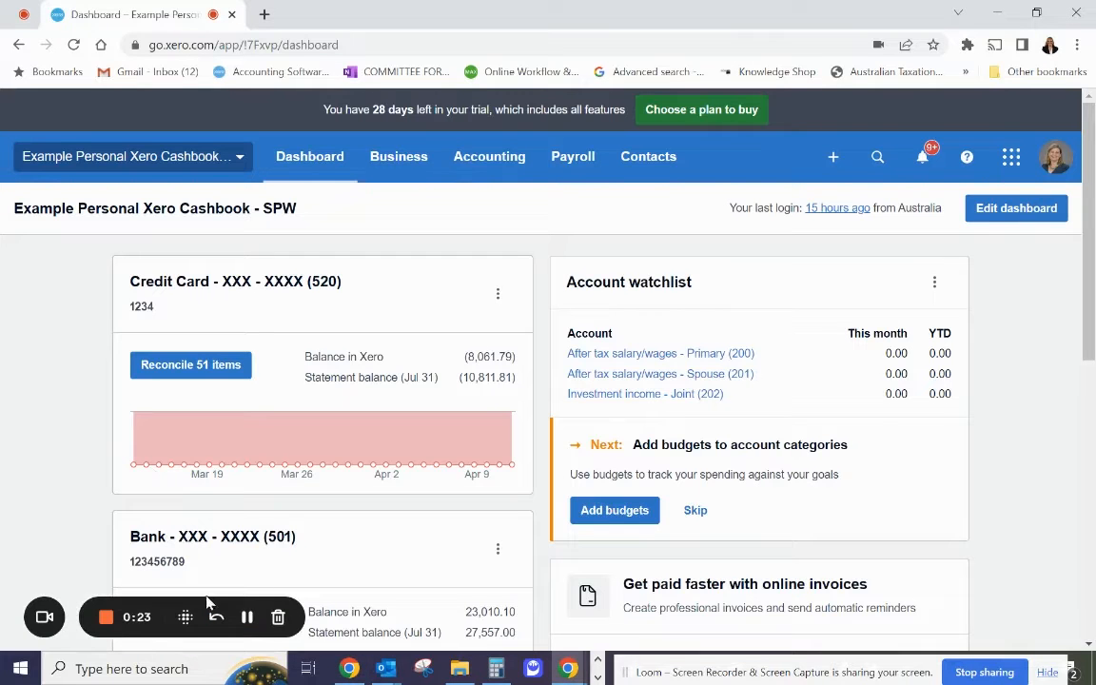
scroll(396, 550, "down", 3)
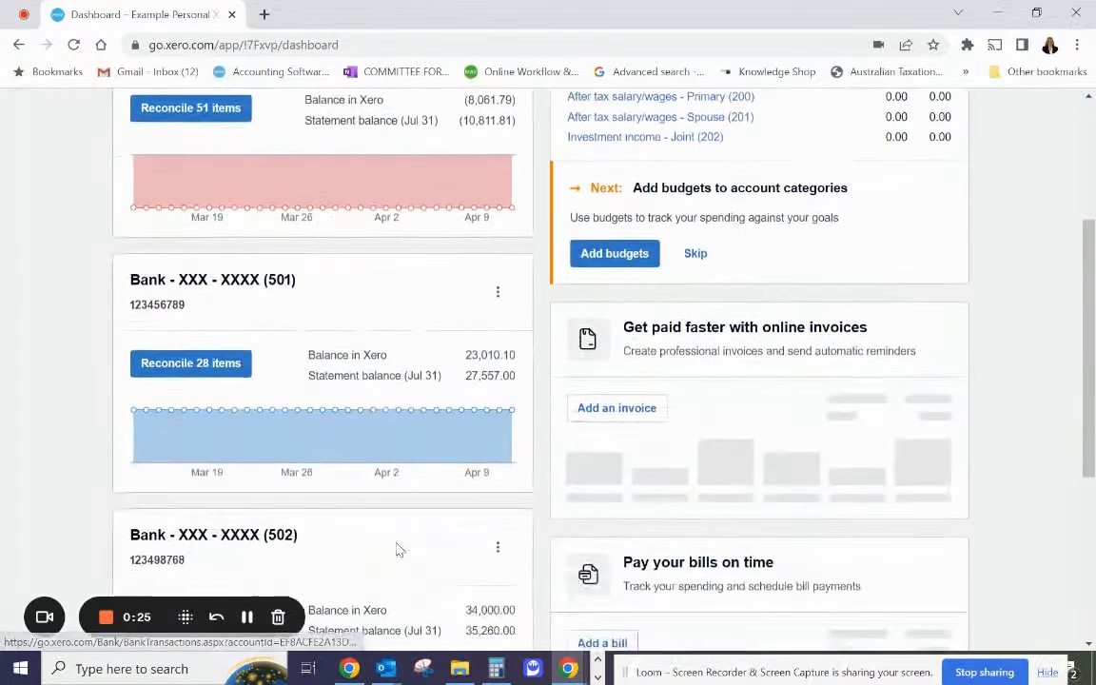
scroll(391, 548, "down", 2)
scroll(394, 540, "up", 1)
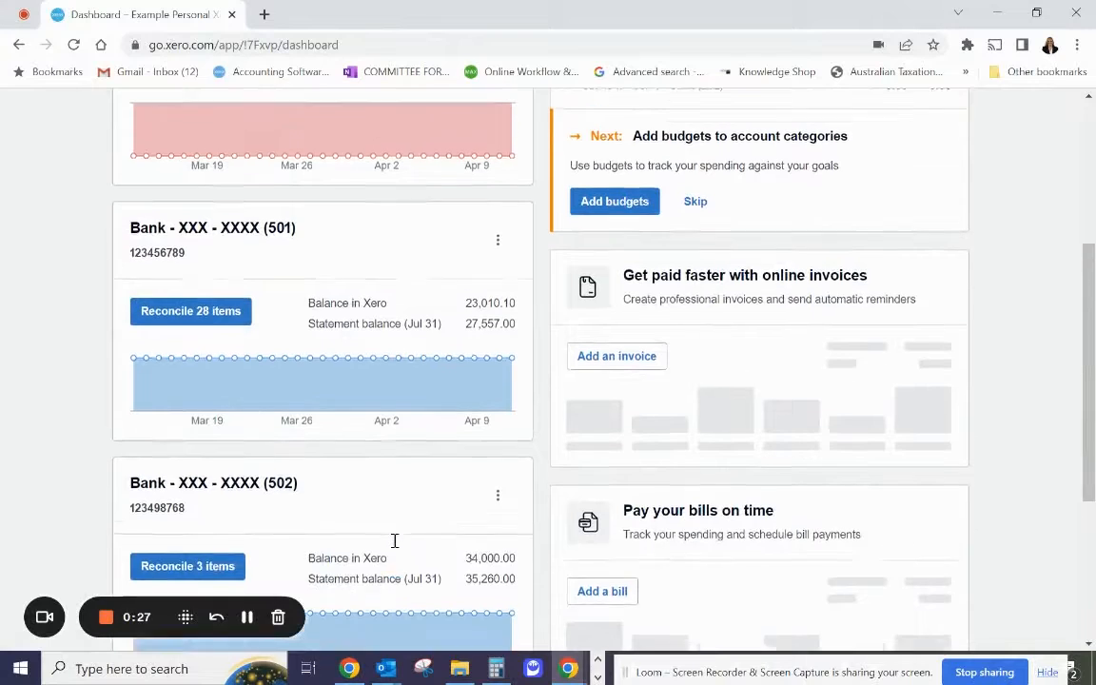
scroll(395, 540, "up", 1)
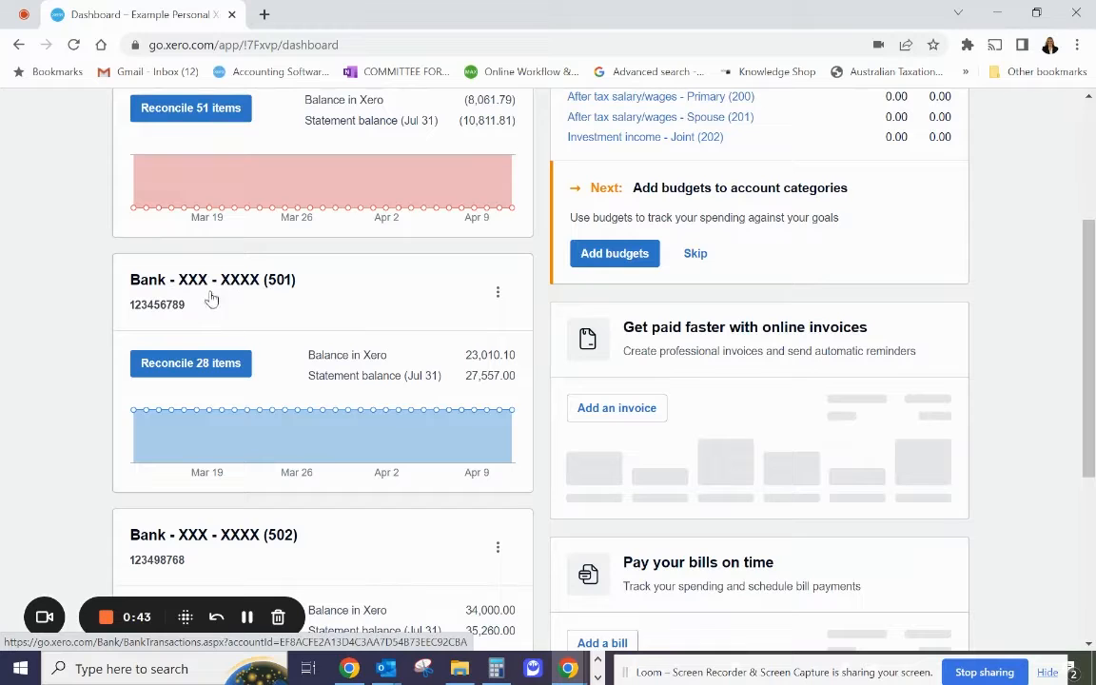
left_click(178, 370)
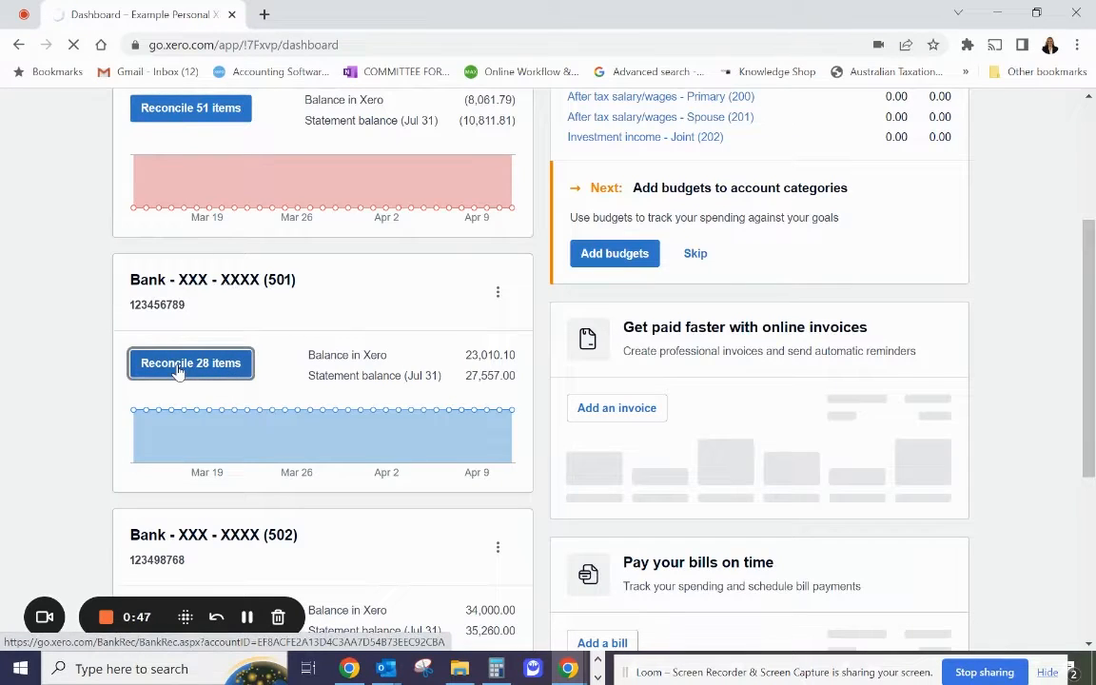
Review the full statement details of the 15.00 online withdrawal dated 1 Jul 2022, then close them.
scroll(296, 429, "down", 3)
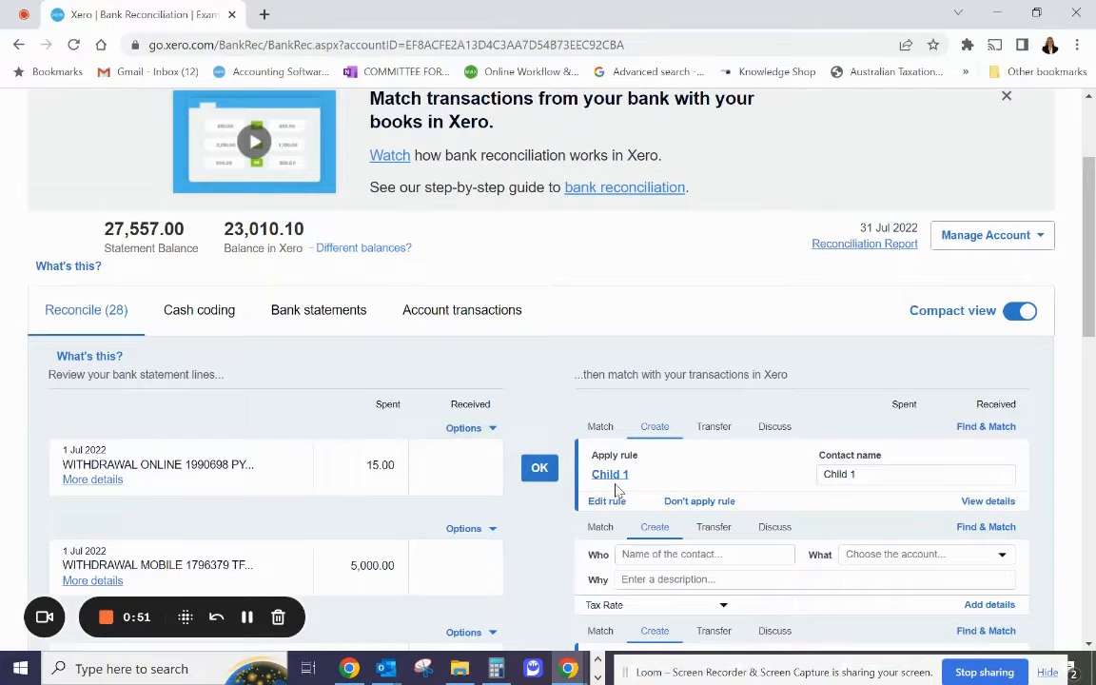
scroll(535, 425, "down", 2)
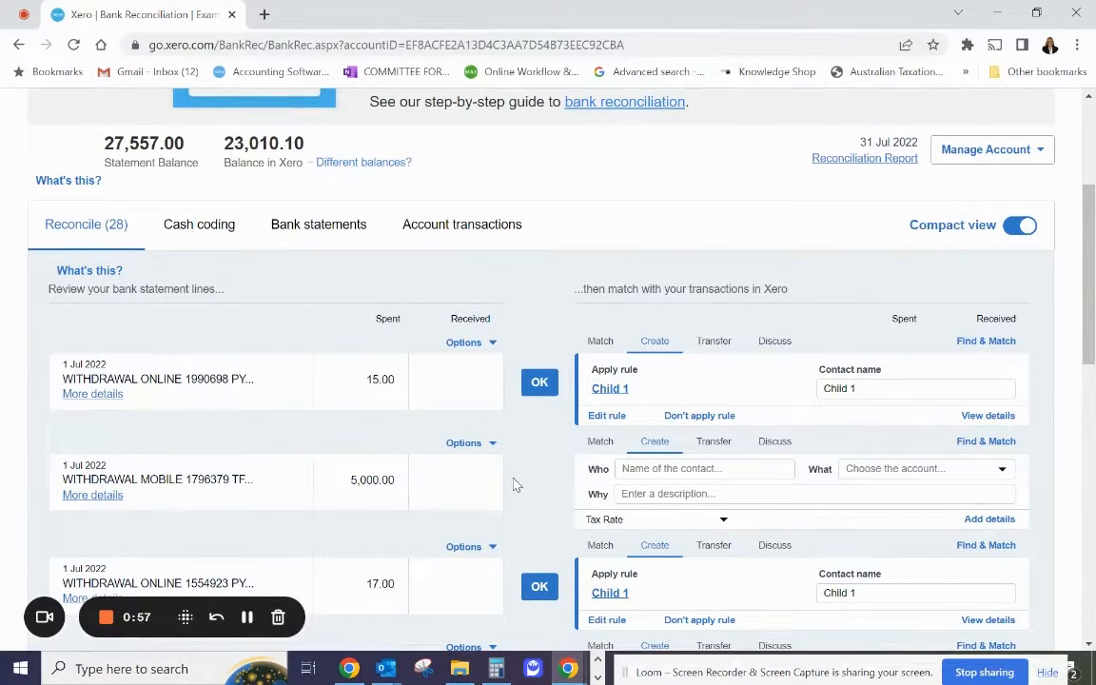
left_click(106, 393)
scroll(143, 429, "down", 2)
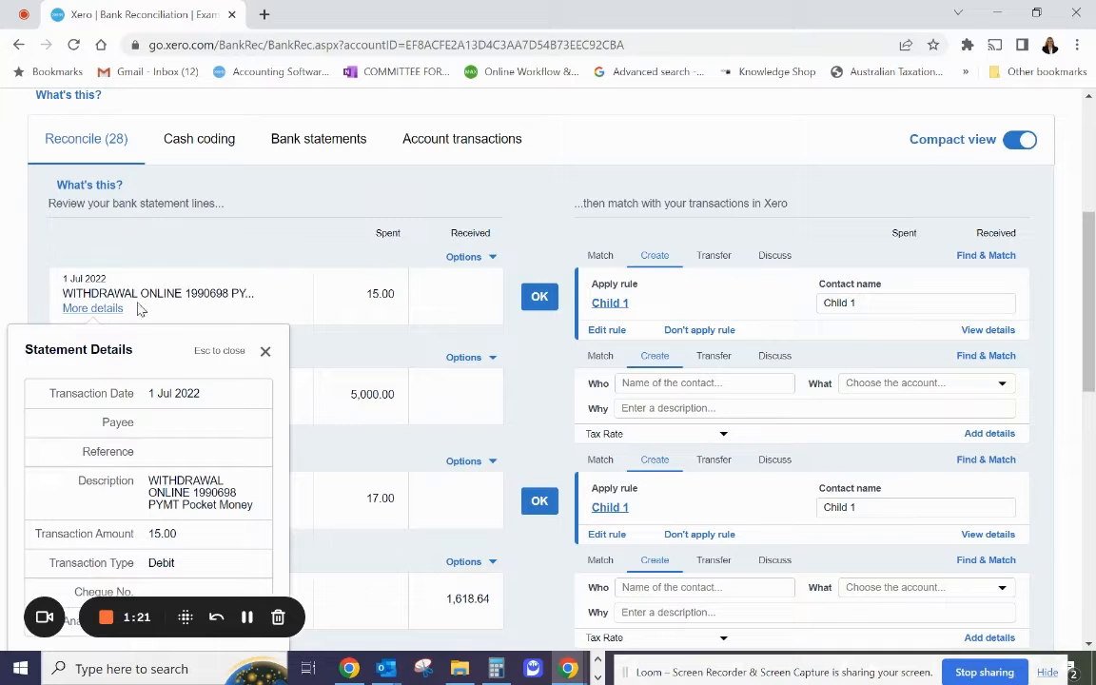
scroll(202, 362, "down", 1)
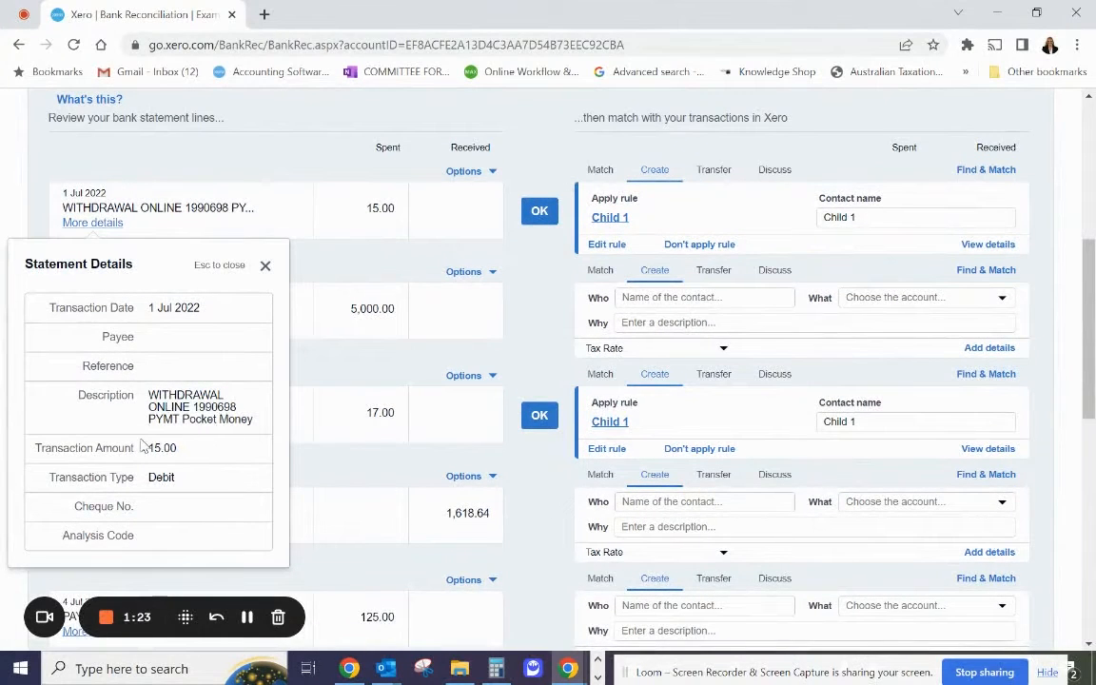
left_click(264, 267)
scroll(428, 321, "up", 2)
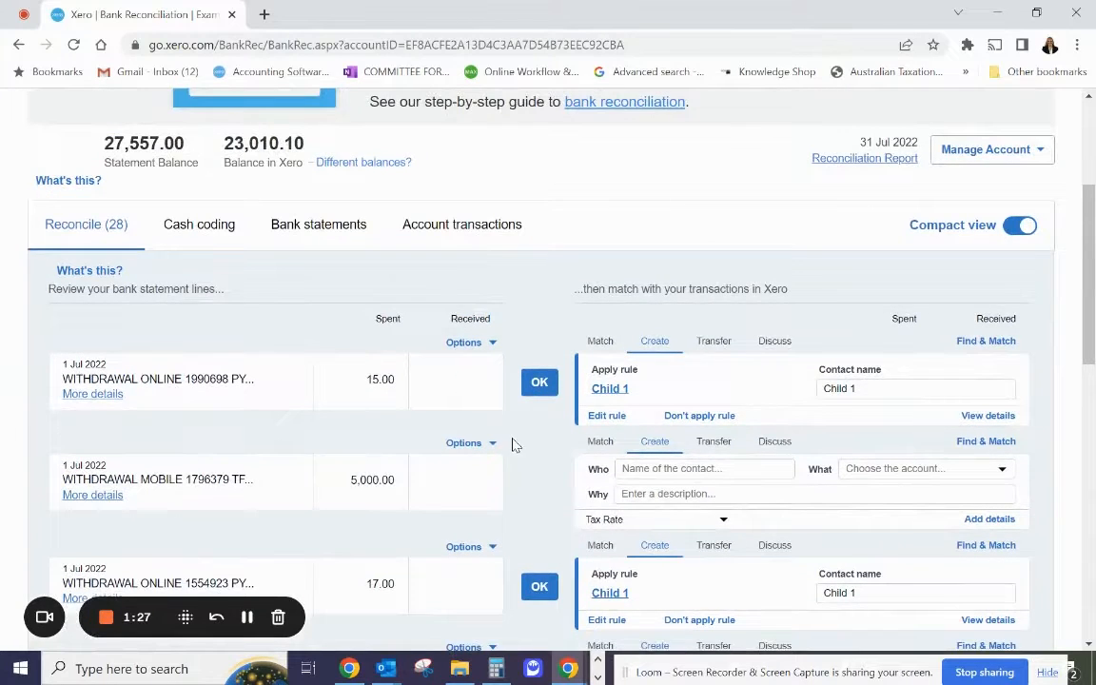
Check the details of the 17.00 withdrawal dated 1 Jul 2022 and reconcile the 15.00 and 17.00 withdrawals using the Child 1 rule.
scroll(518, 423, "down", 1)
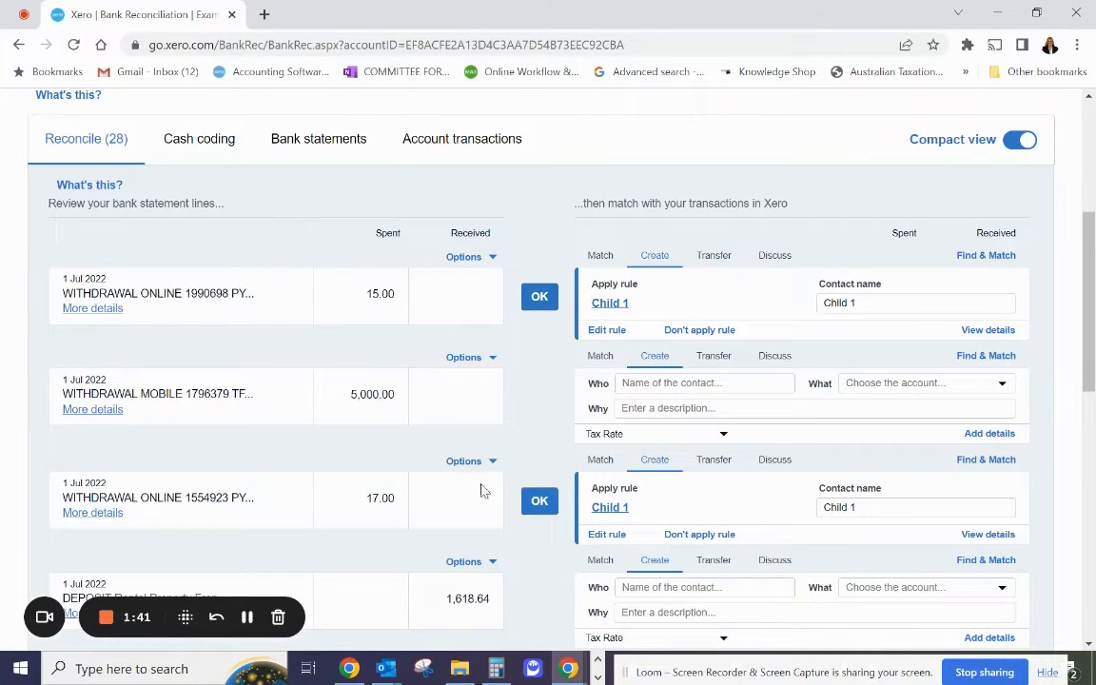
left_click(103, 513)
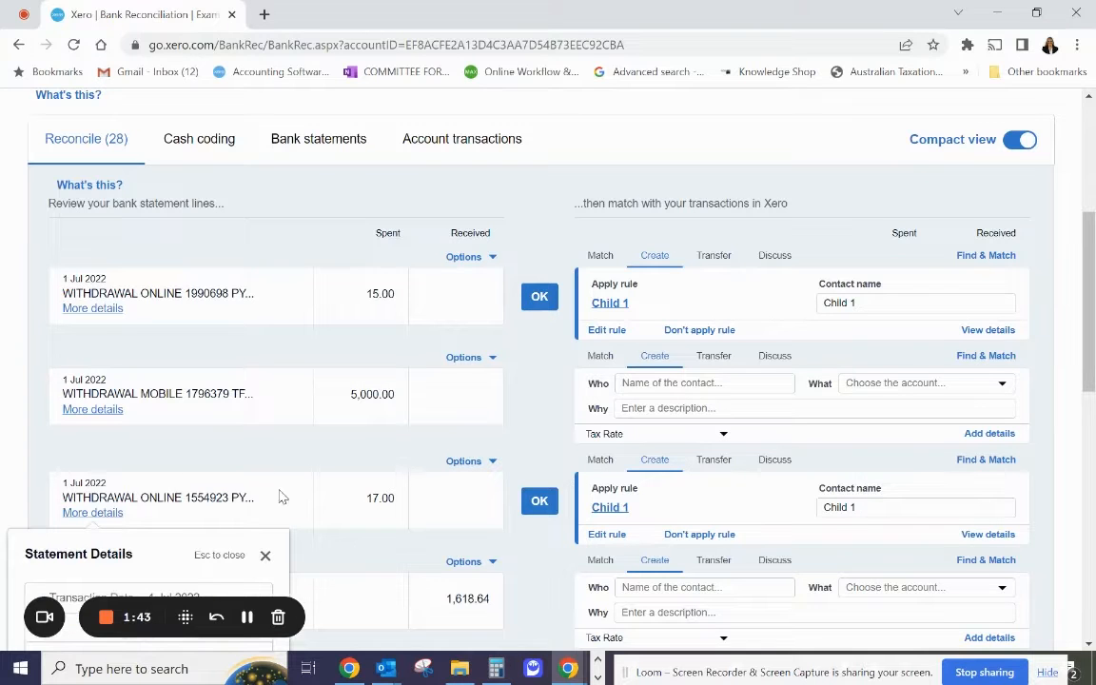
scroll(204, 498, "down", 2)
scroll(204, 498, "up", 2)
left_click(539, 298)
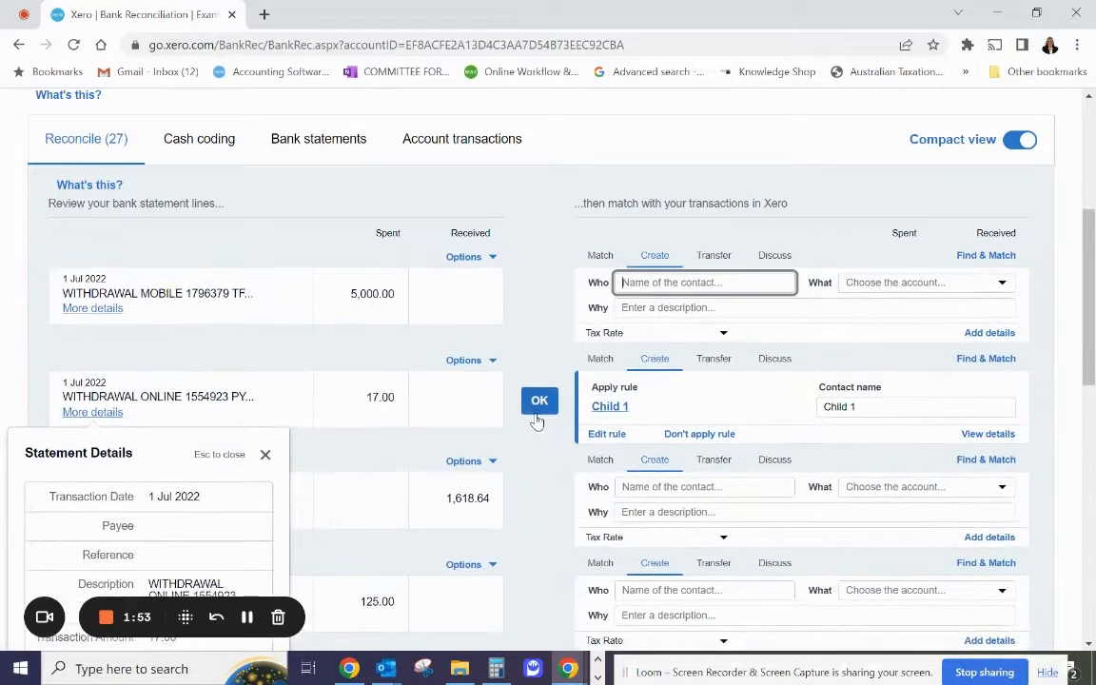
left_click(539, 404)
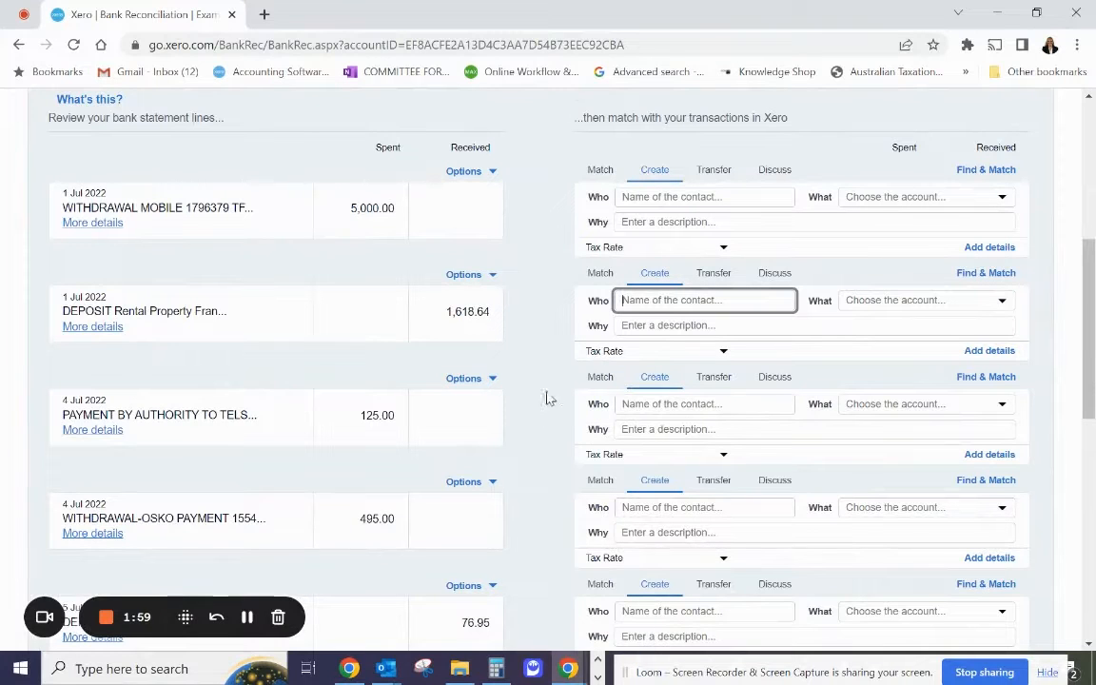
Check the statement details of the 1 Jul 2022 rental property deposit and enter Real Estate Agent as its new contact.
left_click(107, 333)
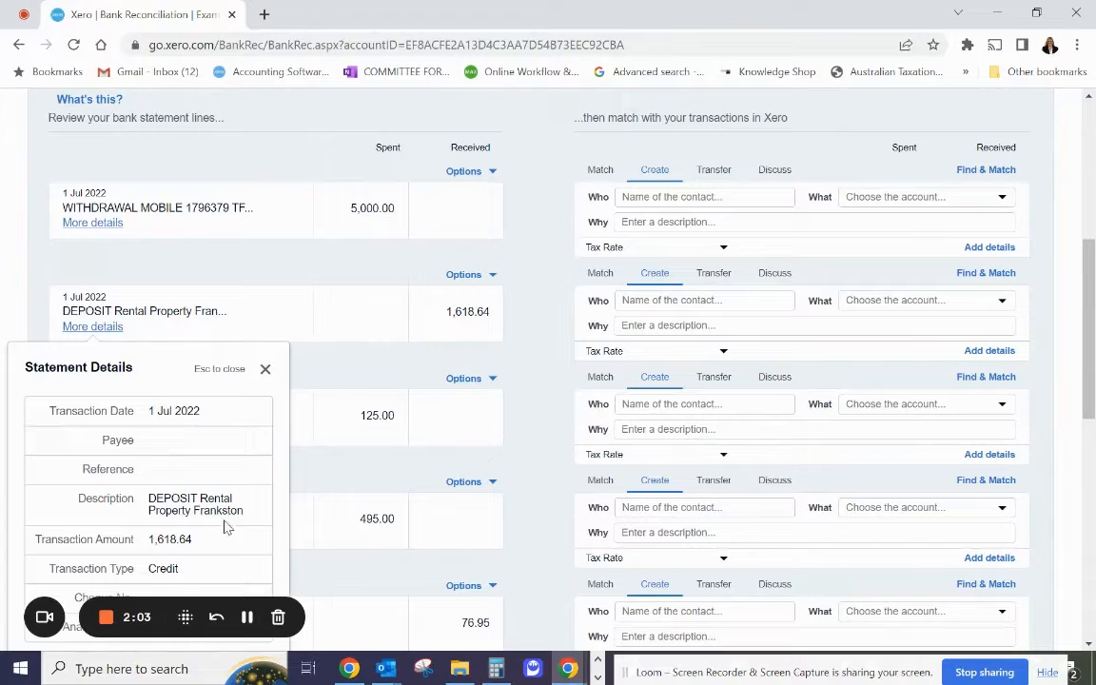
left_click(264, 369)
left_click(679, 301)
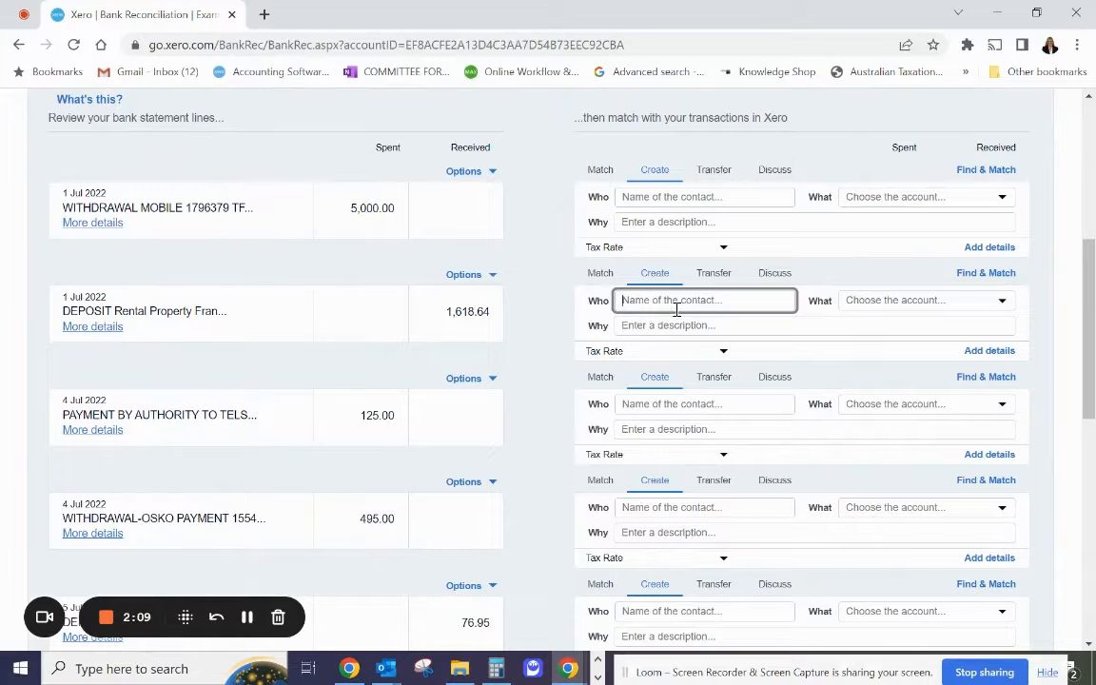
type("Rn")
key("BackSpace")
key("BackSpace")
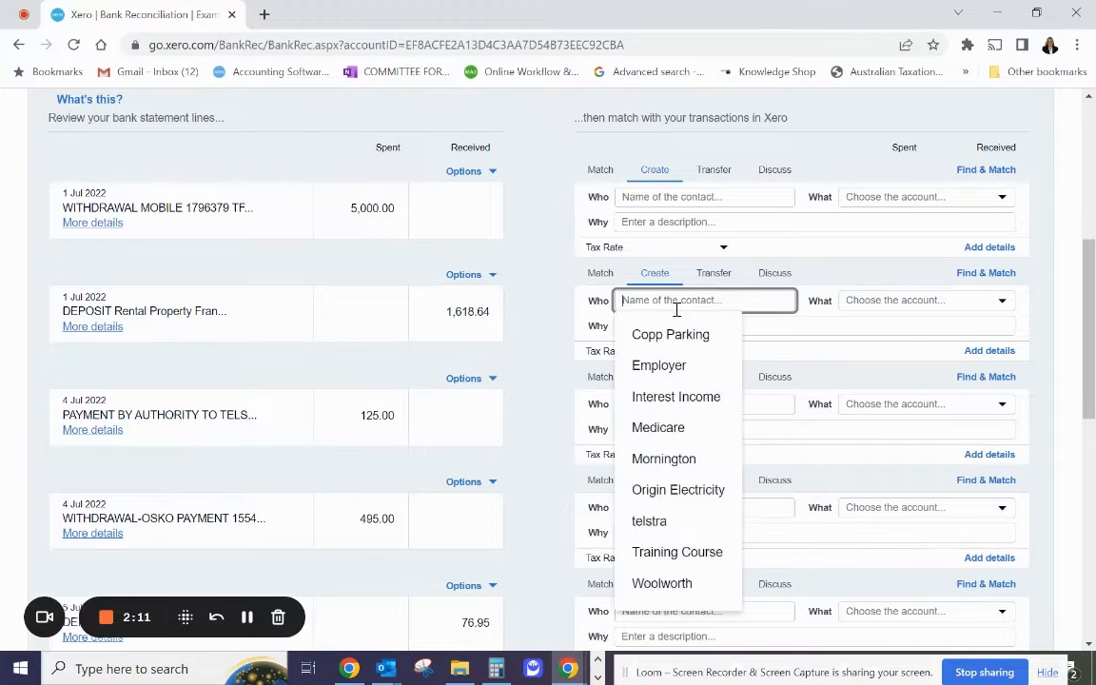
type("Rea")
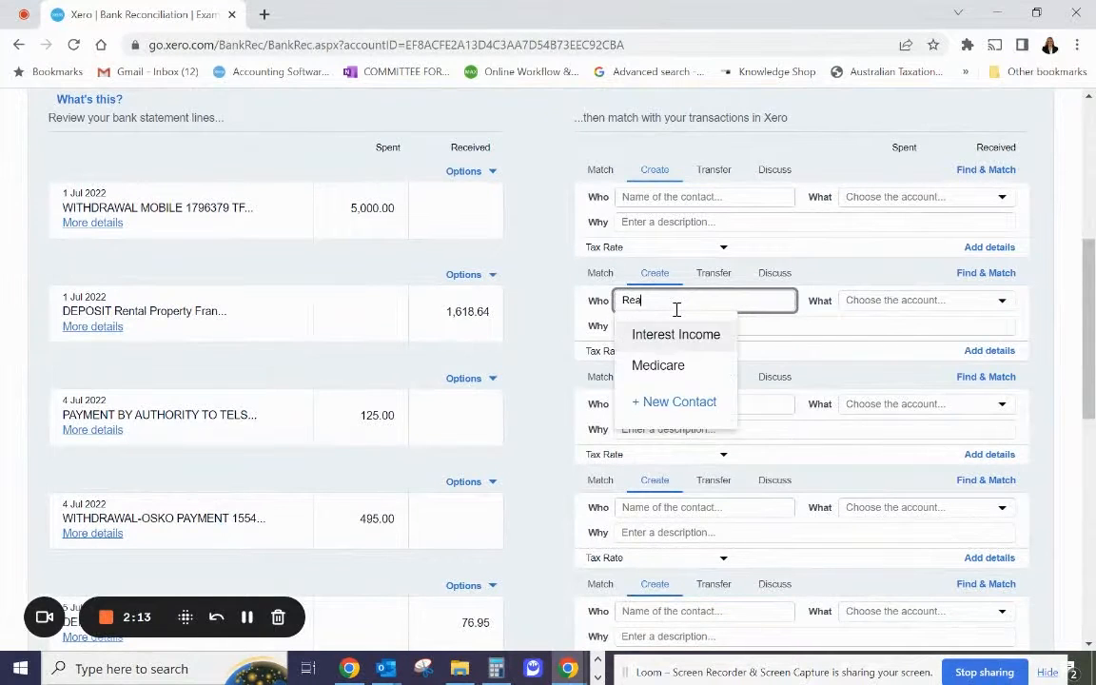
type("l Esta")
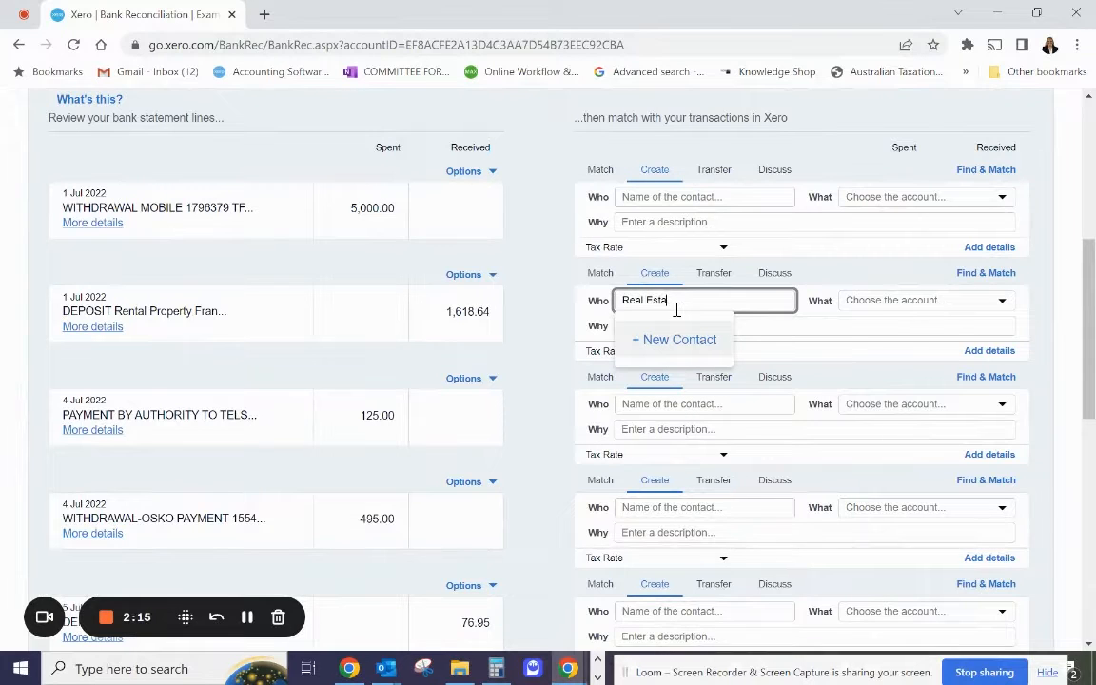
type("te Agent")
key("Tab")
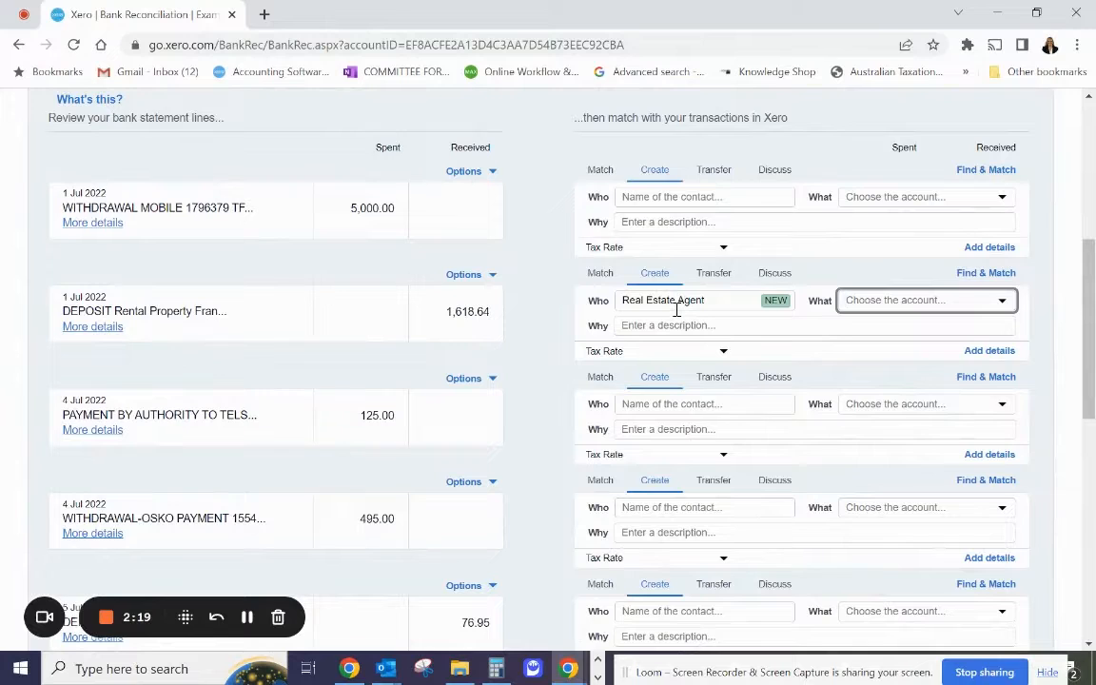
Allocate the rental property deposit to account 218 - Inv. Prop Frankston - Rental Income and reconcile it.
type("frank")
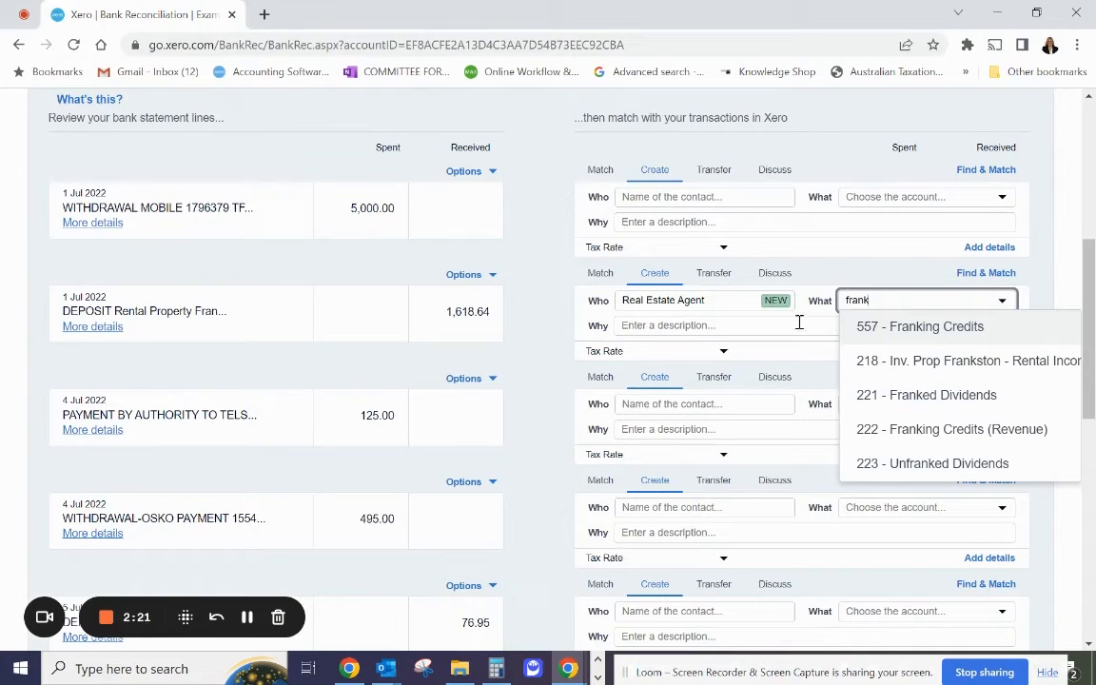
left_click(937, 362)
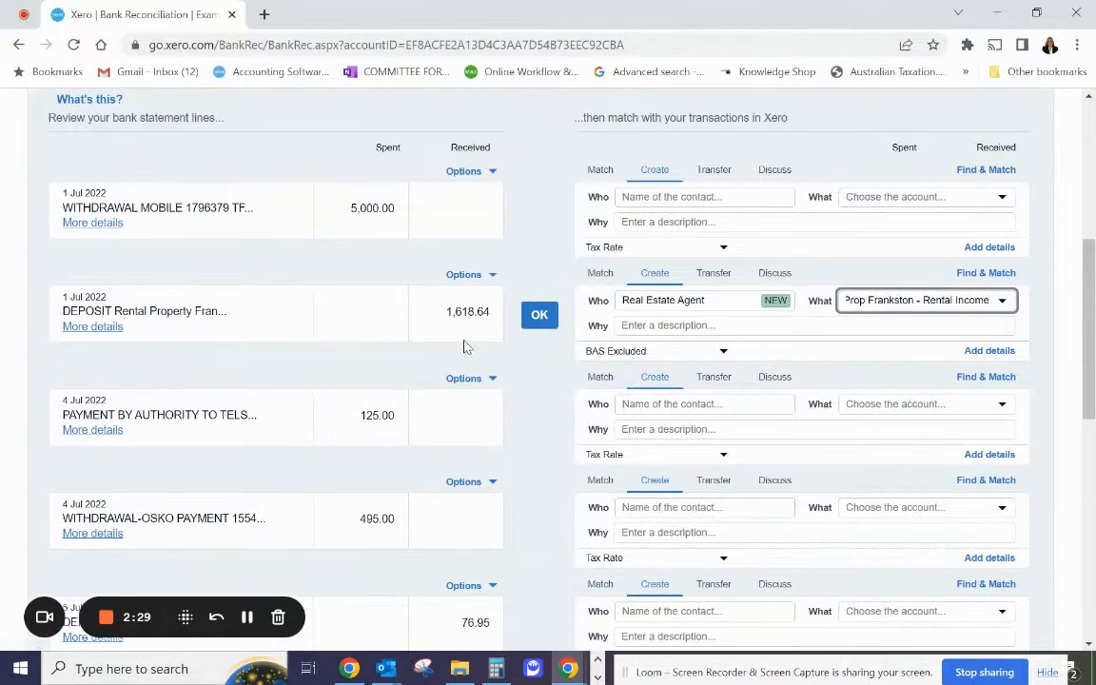
left_click(538, 317)
Start creating a bank rule from the Salary/Wages statement line dated 6 Jul 2022.
scroll(385, 374, "down", 2)
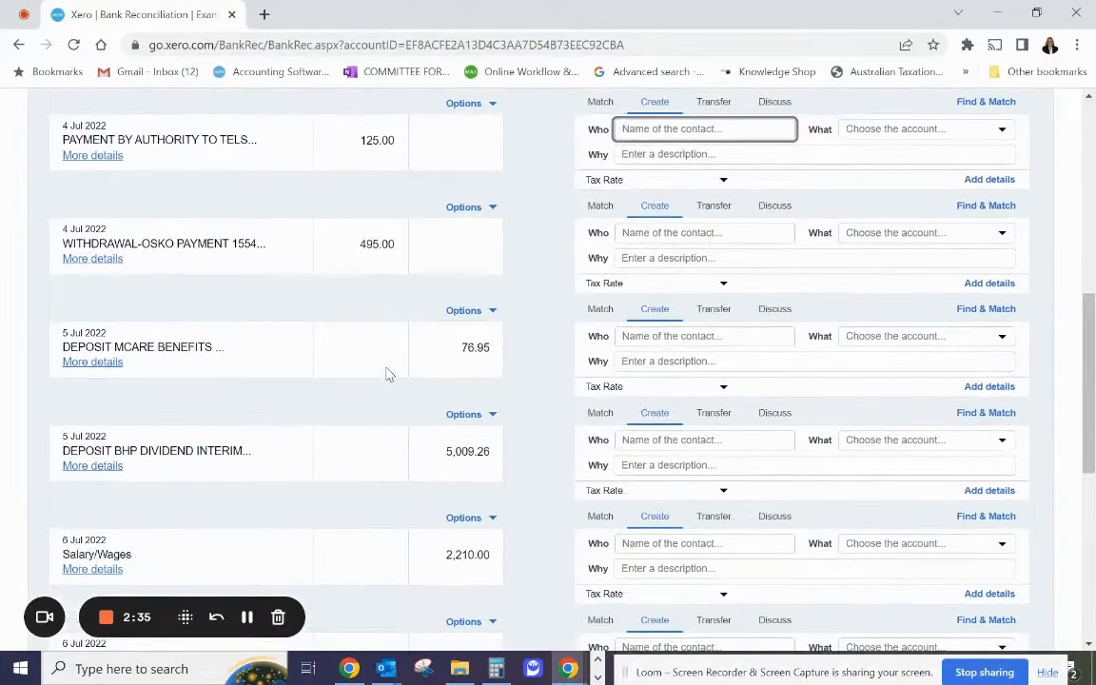
scroll(169, 430, "down", 3)
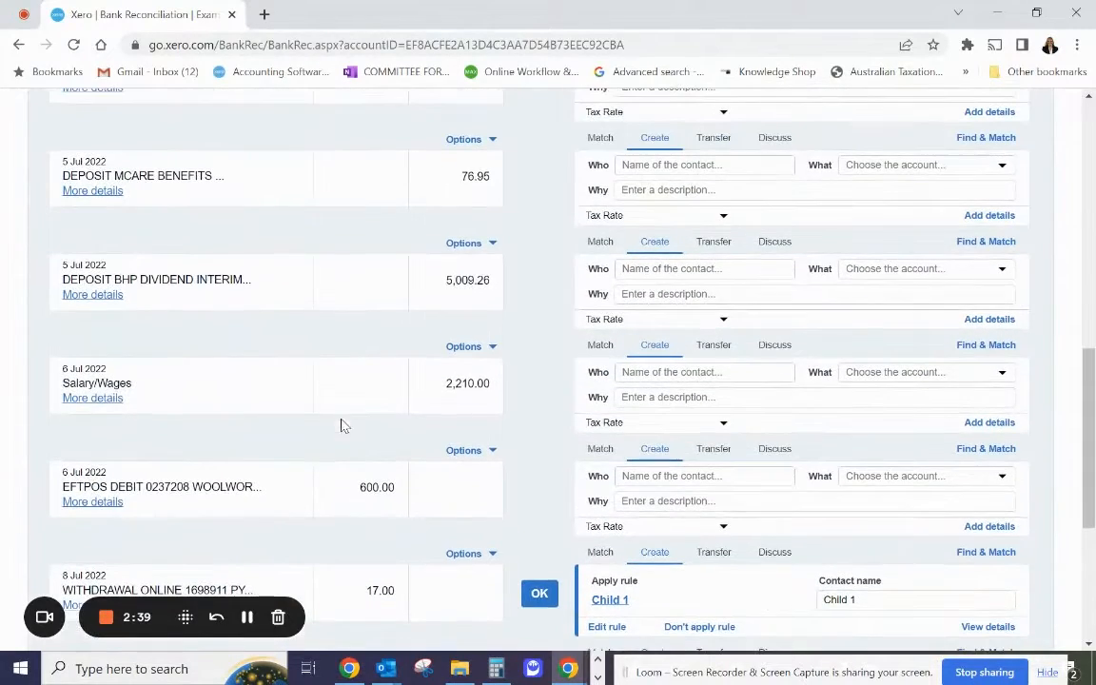
scroll(309, 380, "up", 1)
scroll(194, 399, "up", 1)
scroll(200, 404, "down", 1)
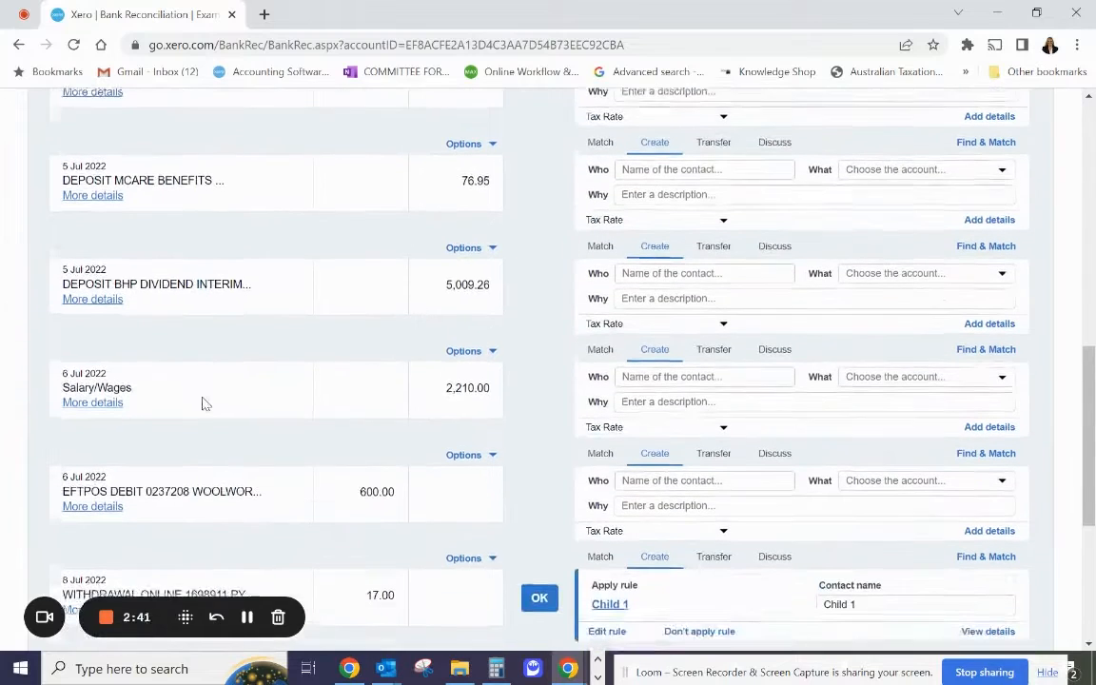
left_click(493, 348)
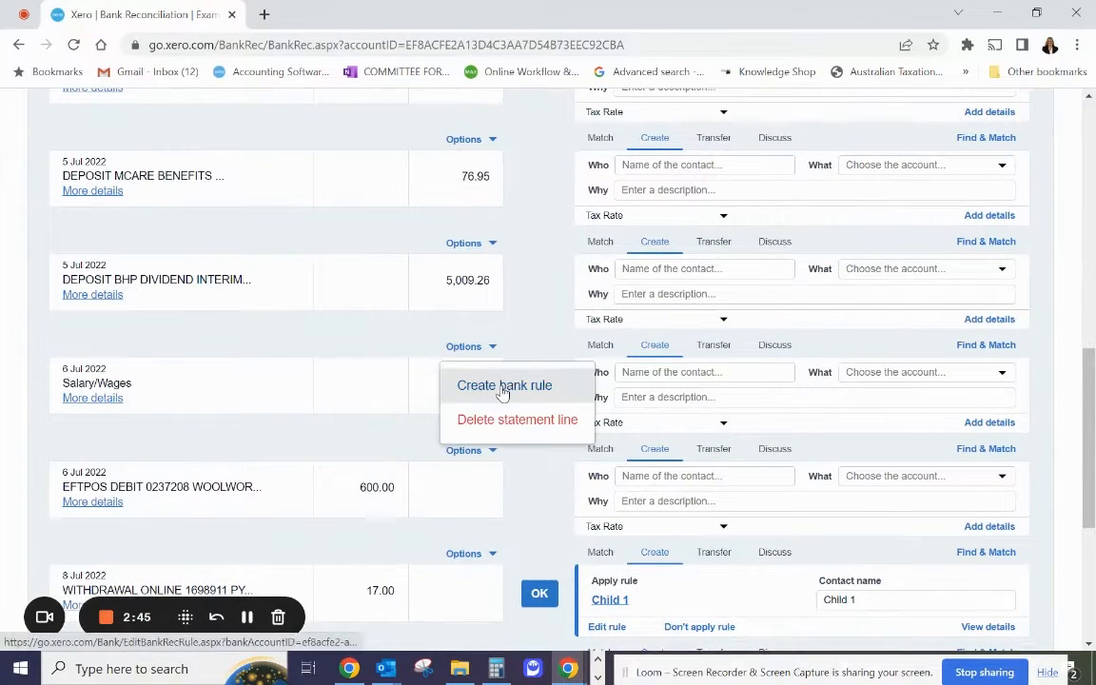
left_click(502, 392)
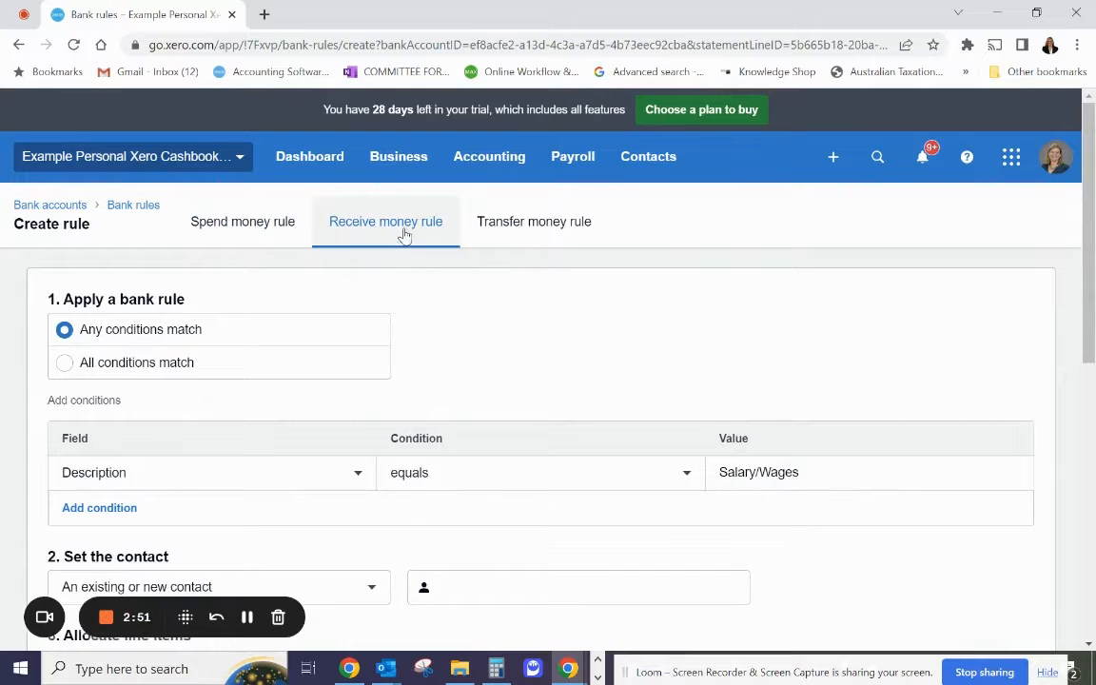
Set the rule's matching condition so that the description contains Salary/Wages.
scroll(476, 342, "down", 1)
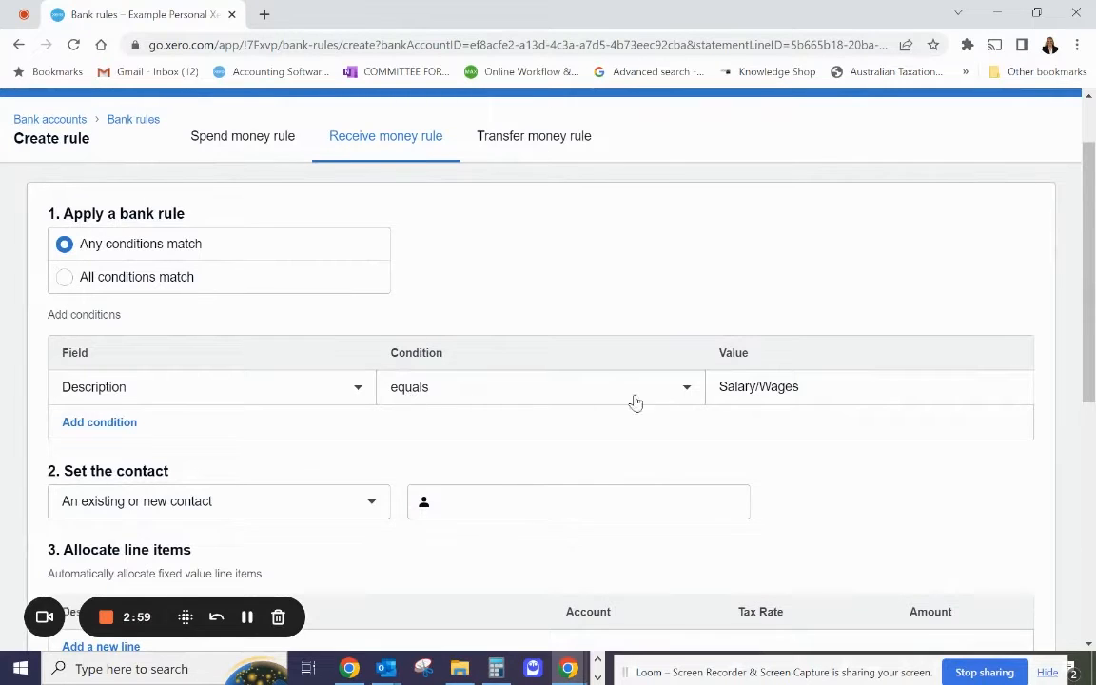
left_click(682, 391)
left_click(549, 472)
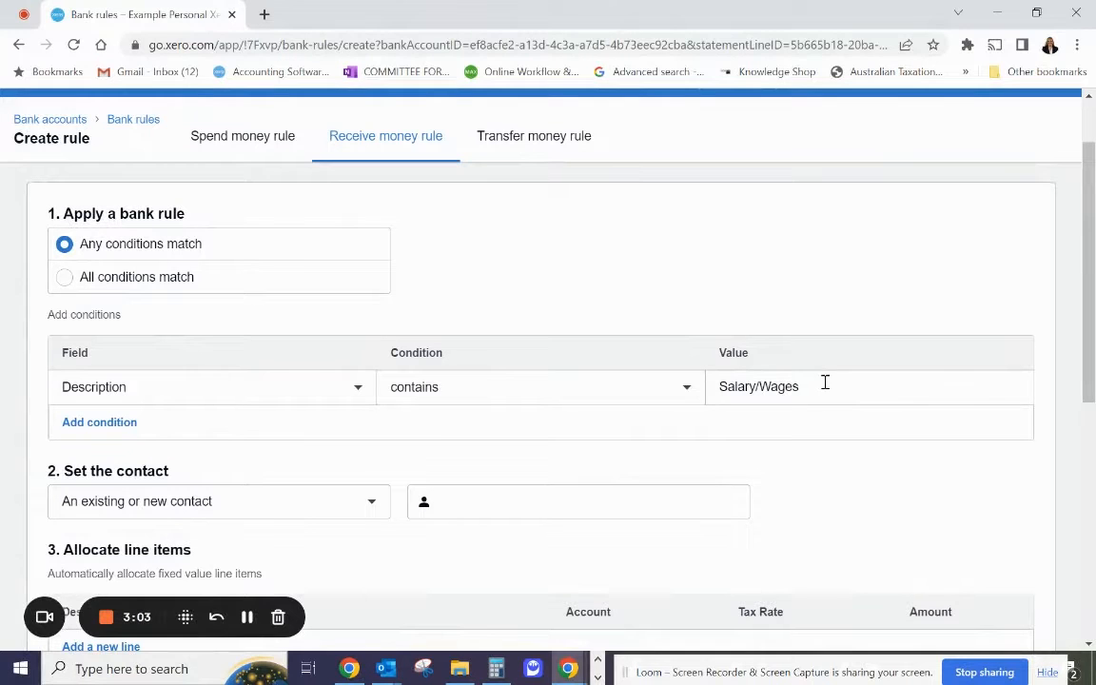
Set the rule's contact to the existing contact Employer.
scroll(786, 472, "down", 1)
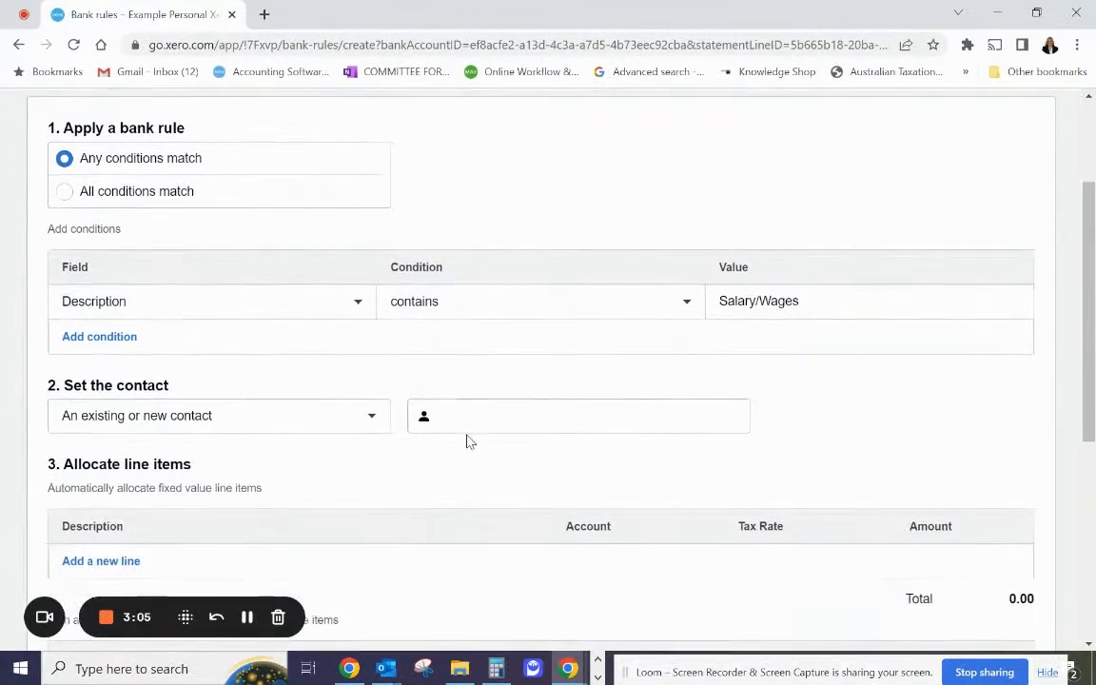
left_click(479, 418)
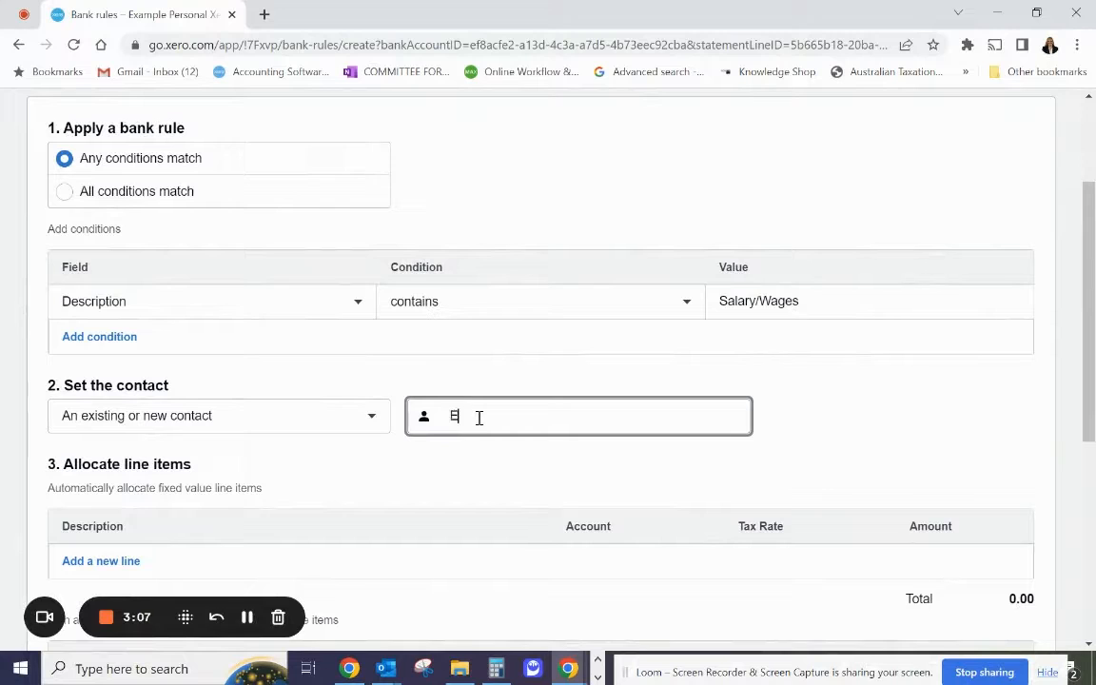
type("Employer")
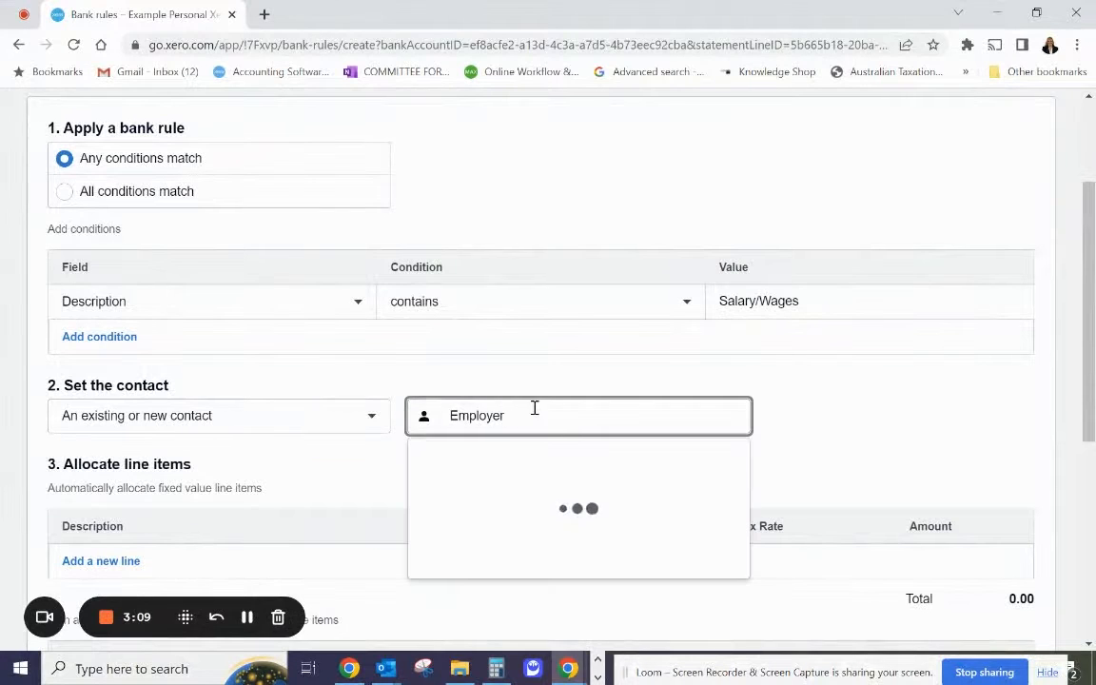
left_click(497, 466)
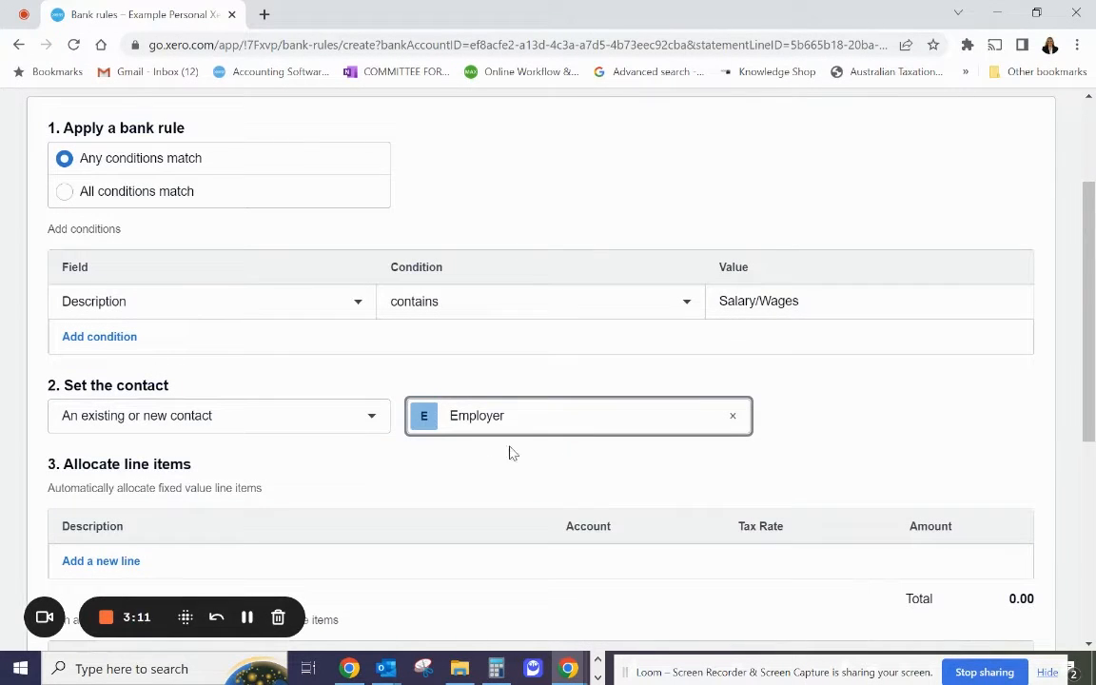
scroll(528, 439, "down", 3)
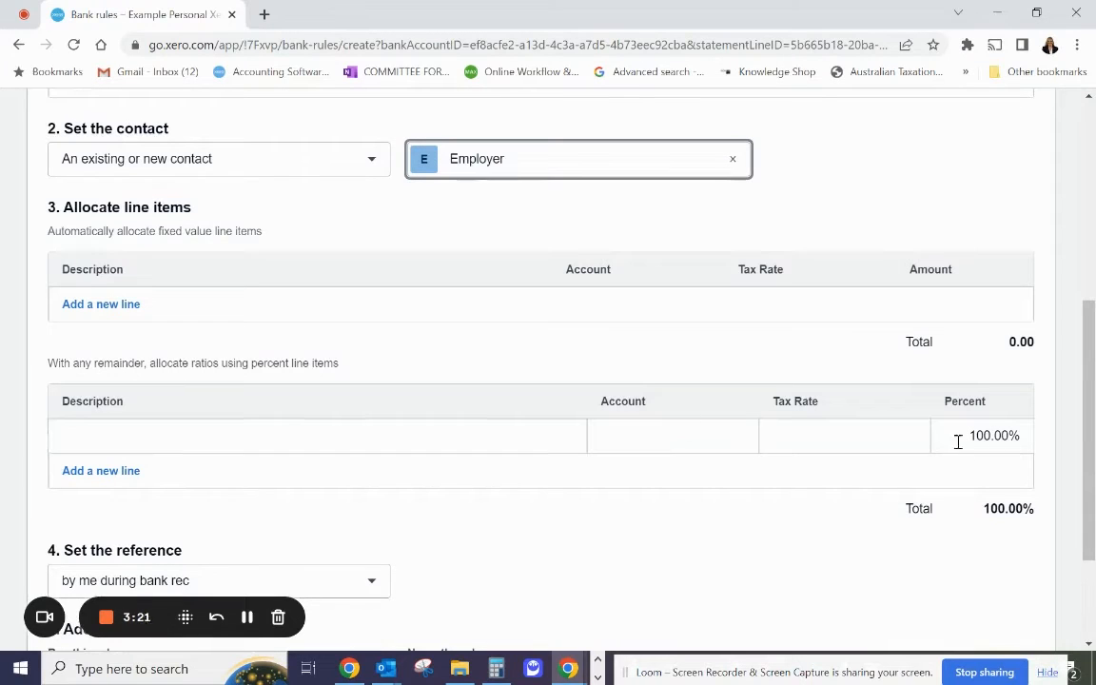
Allocate 100% of the rule's remainder with the description Wages to account 200 - After tax salary/wages - Primary.
left_click(295, 309)
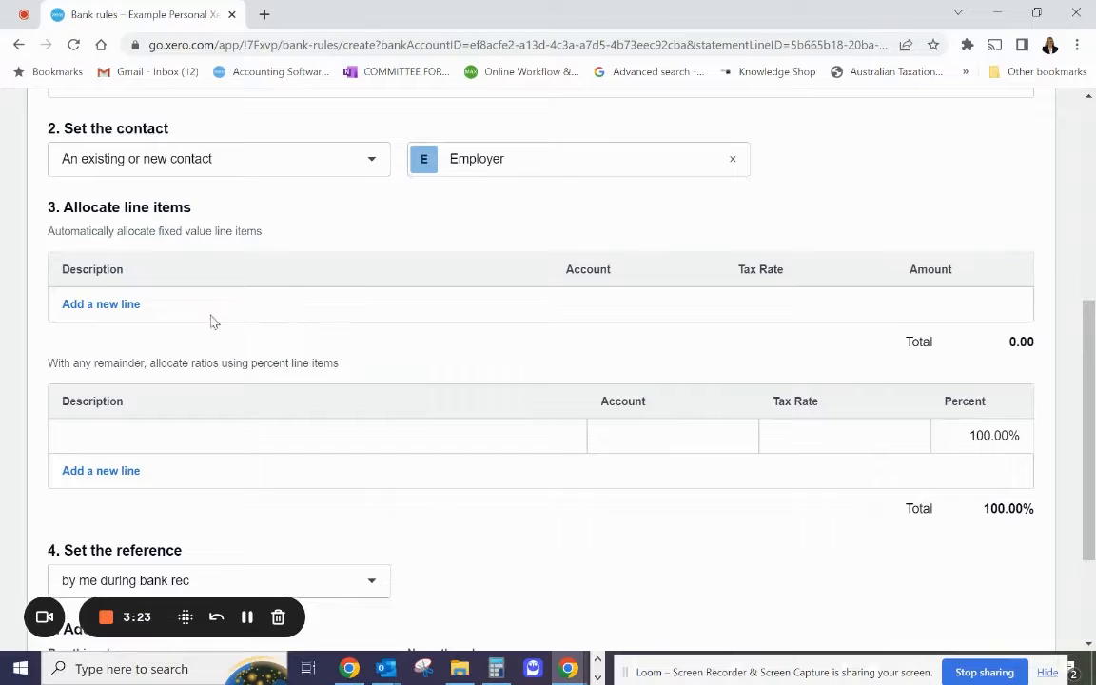
left_click(141, 304)
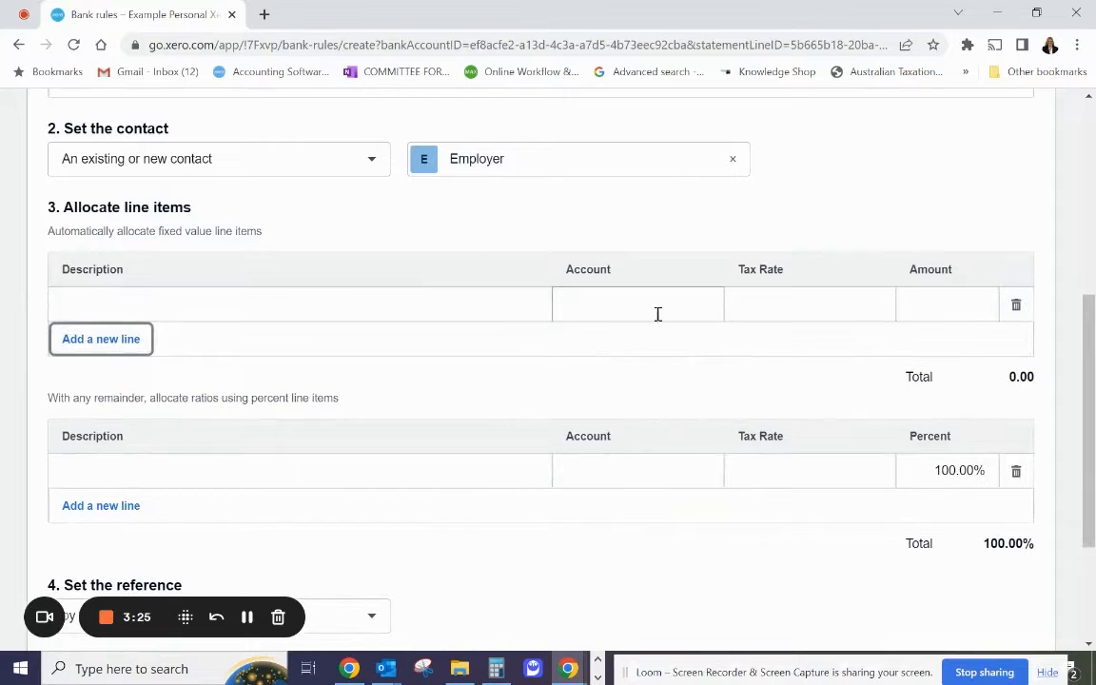
left_click(302, 469)
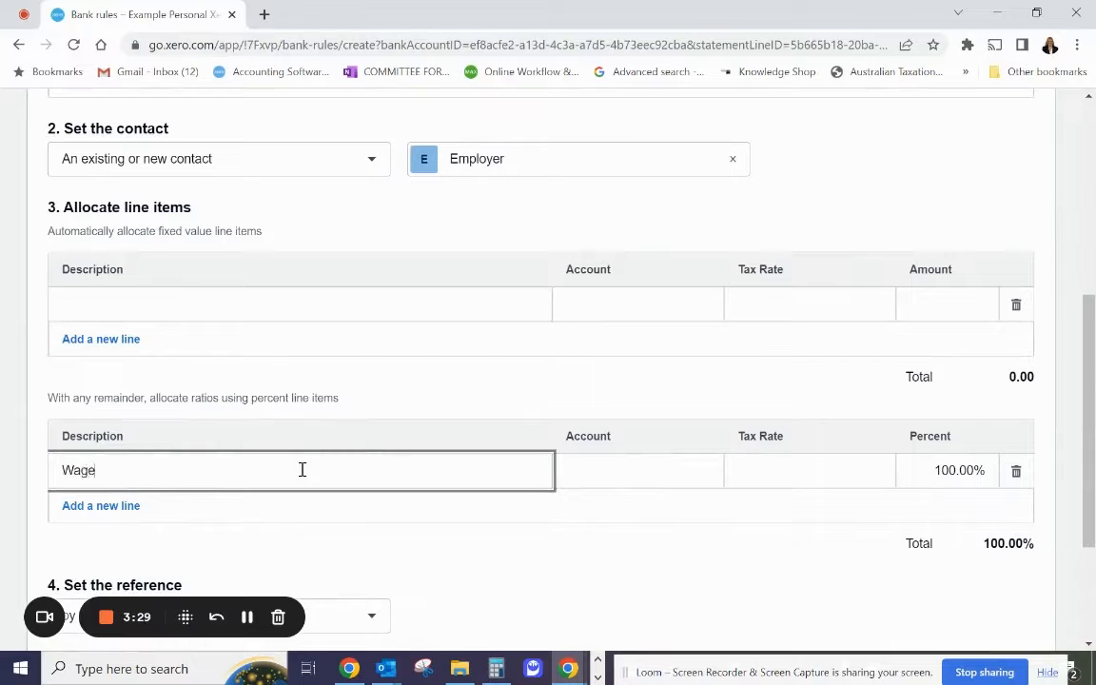
key("Tab")
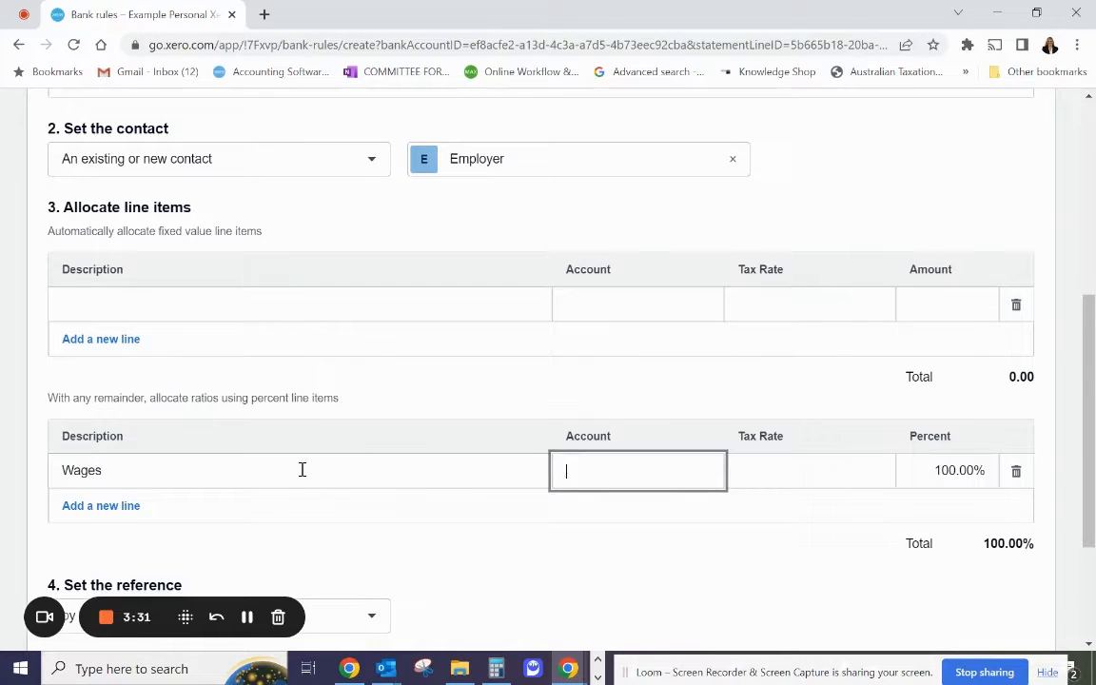
type("wage")
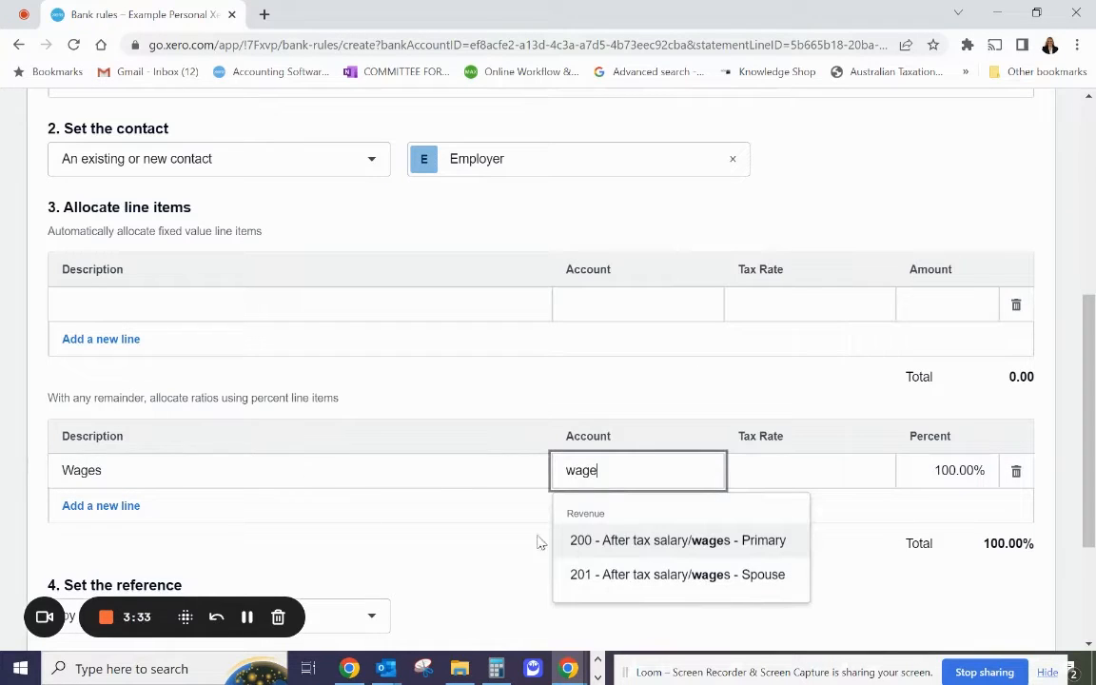
left_click(647, 550)
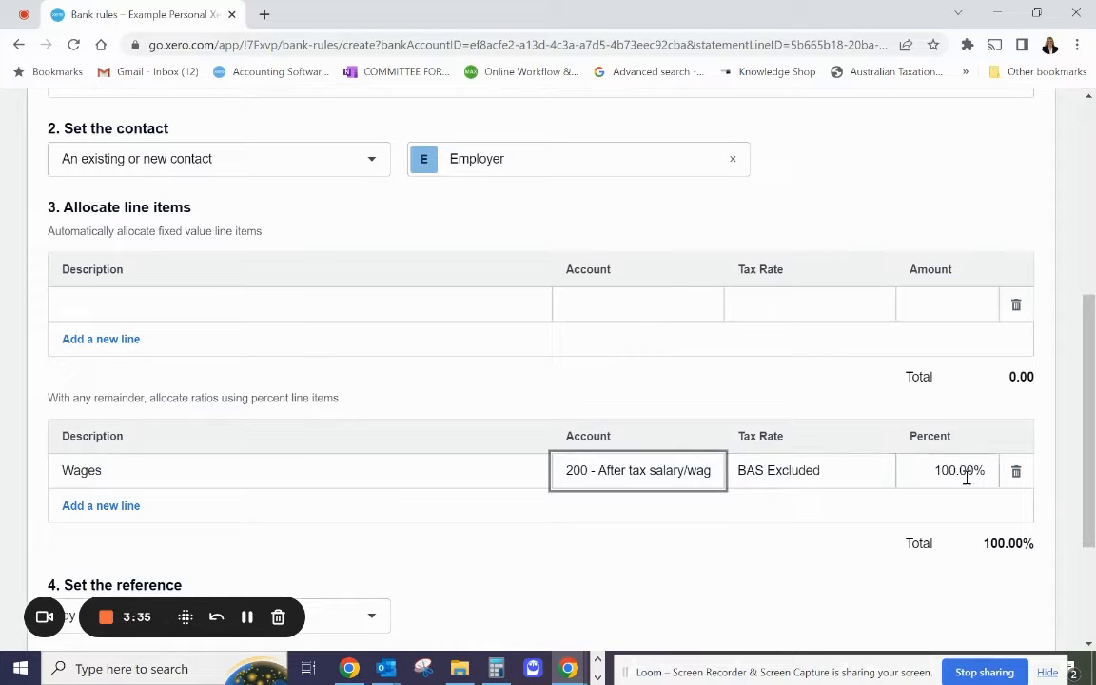
Set the rule's reference to come from the Reference and make the rule run on all bank accounts.
scroll(752, 456, "down", 3)
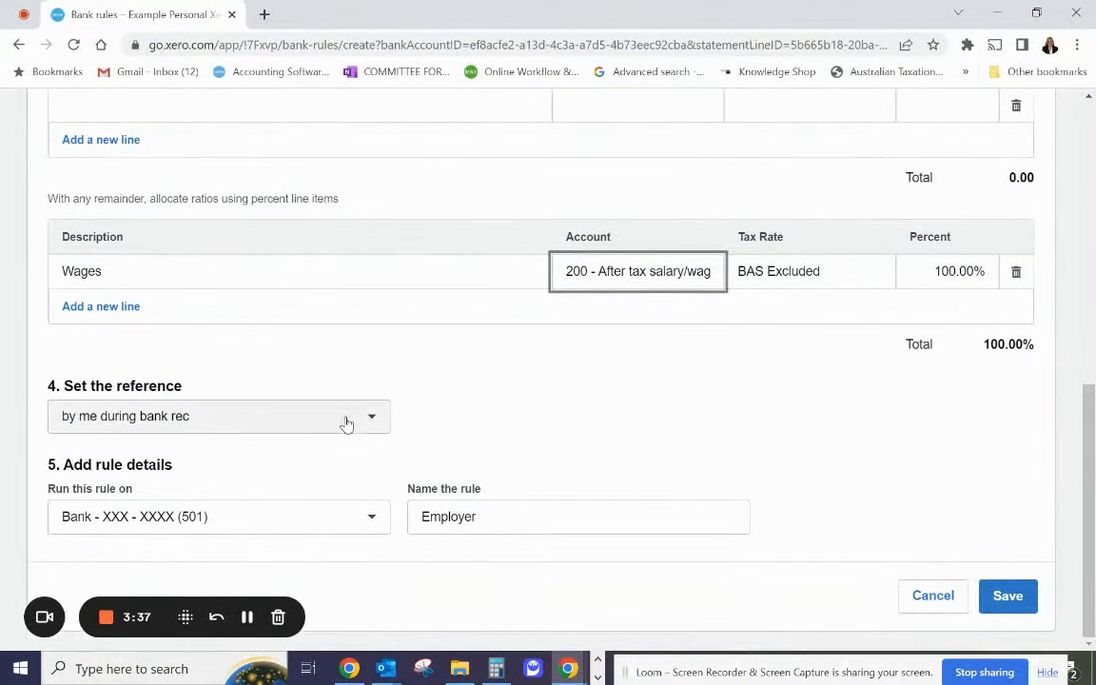
left_click(367, 419)
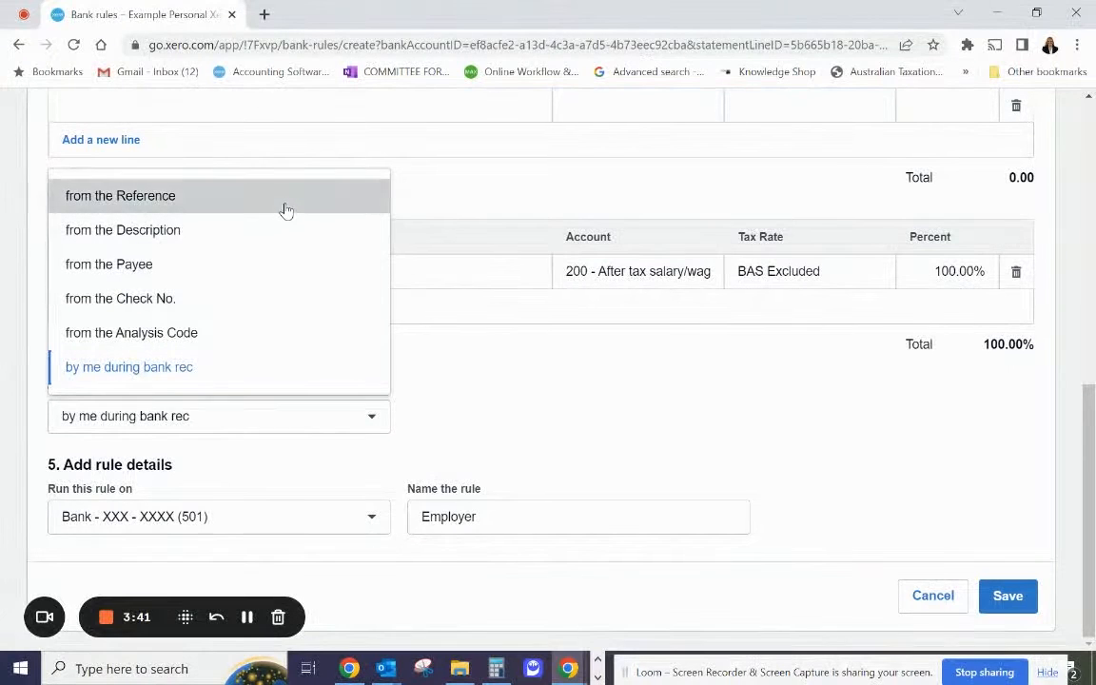
left_click(257, 192)
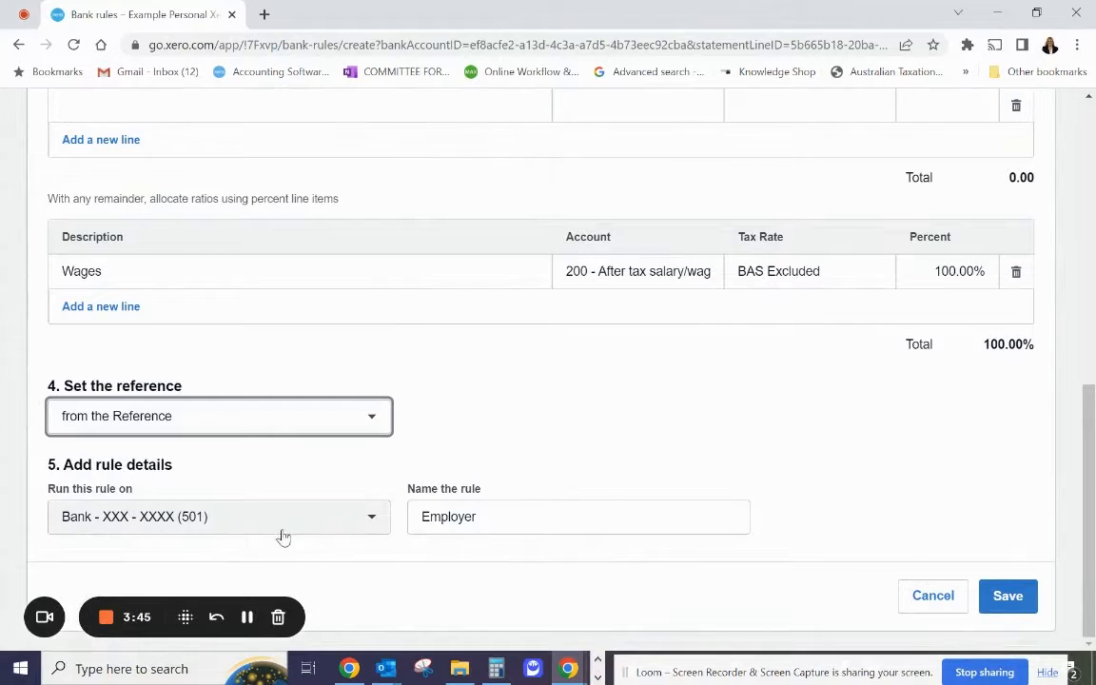
left_click(346, 527)
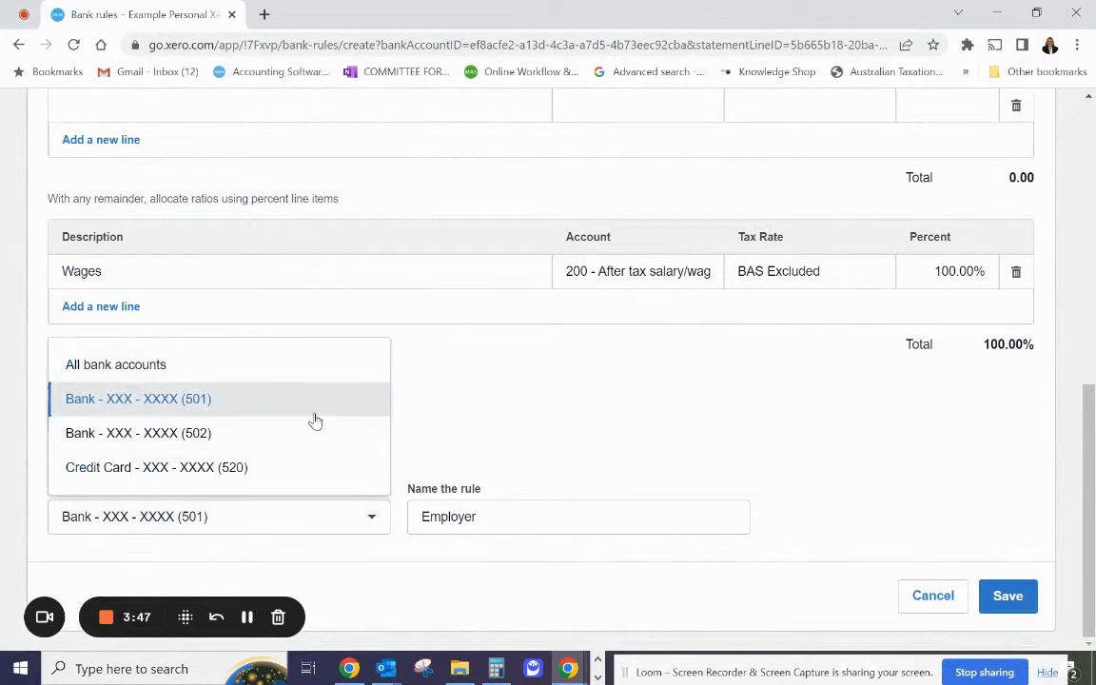
left_click(310, 373)
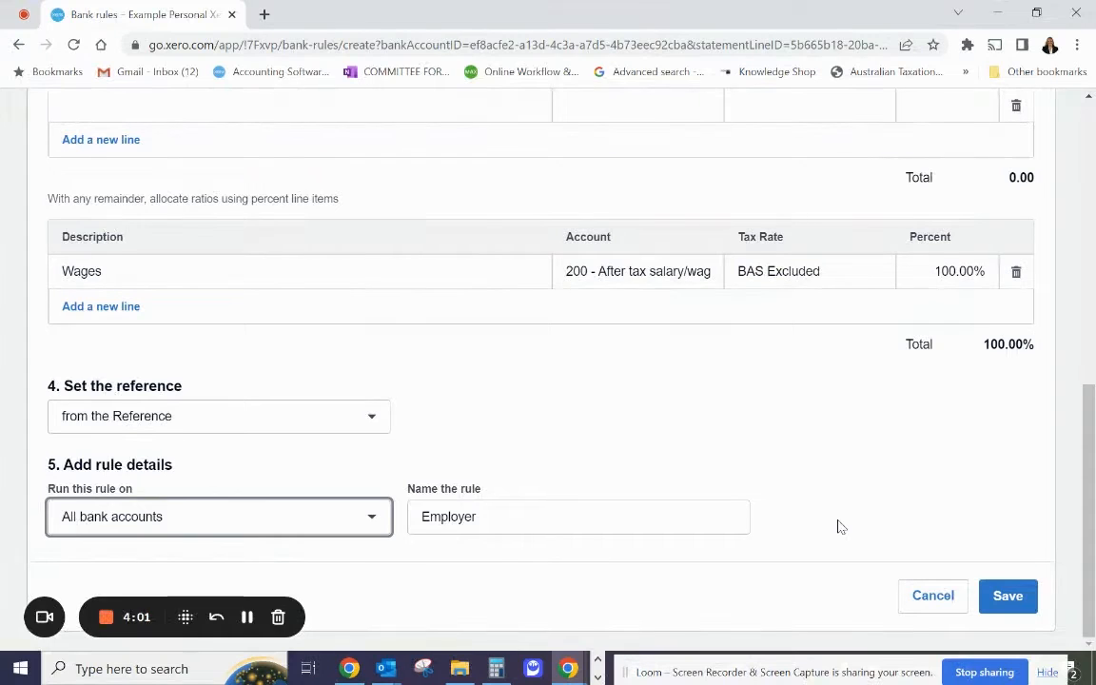
Remove the empty fixed value line item from the rule and save the rule.
left_click(1020, 600)
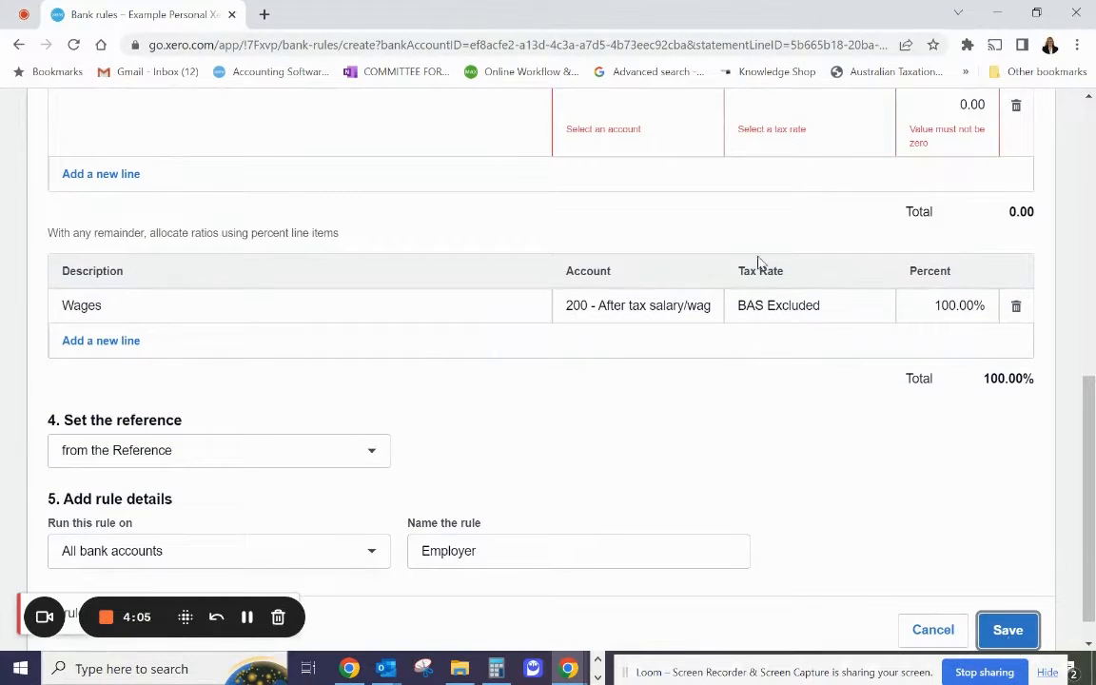
scroll(759, 263, "up", 2)
left_click(1015, 276)
scroll(883, 404, "down", 2)
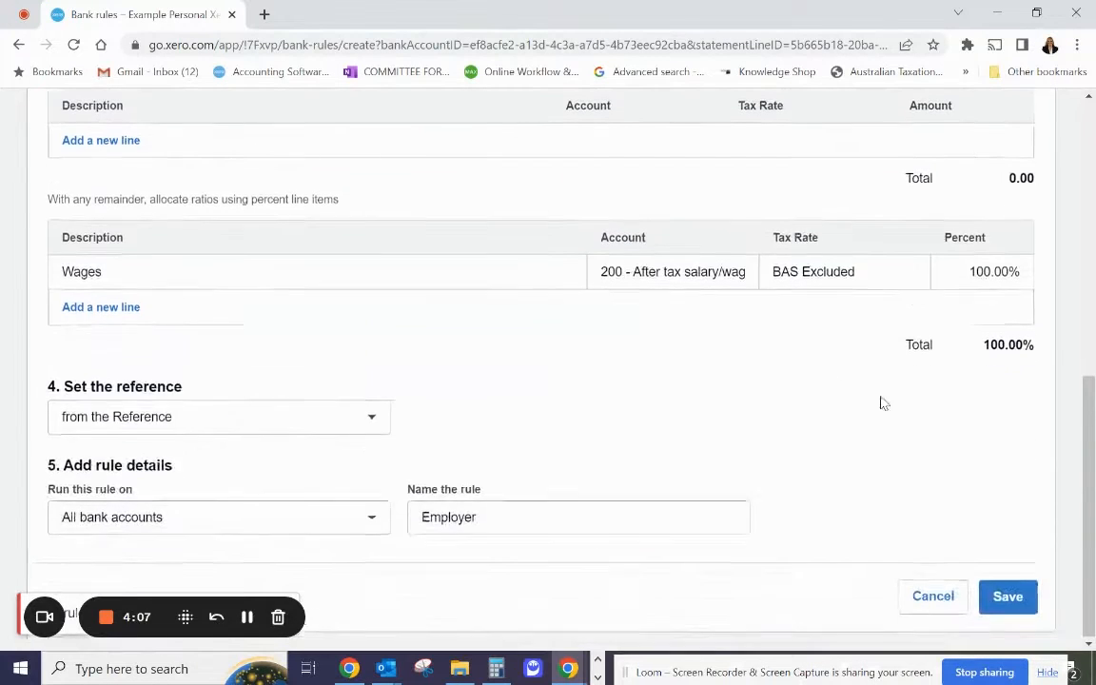
left_click(1005, 594)
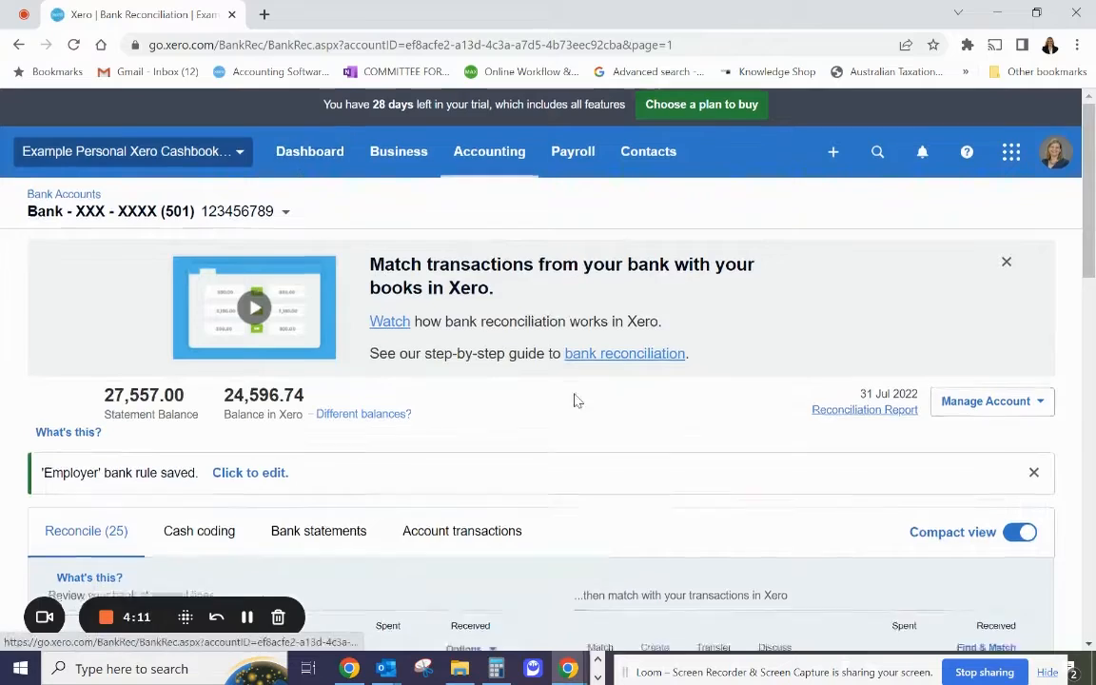
Reconcile the 6 Jul 2022 Salary/Wages deposit using the suggested Employer rule.
scroll(574, 400, "down", 4)
scroll(462, 391, "down", 3)
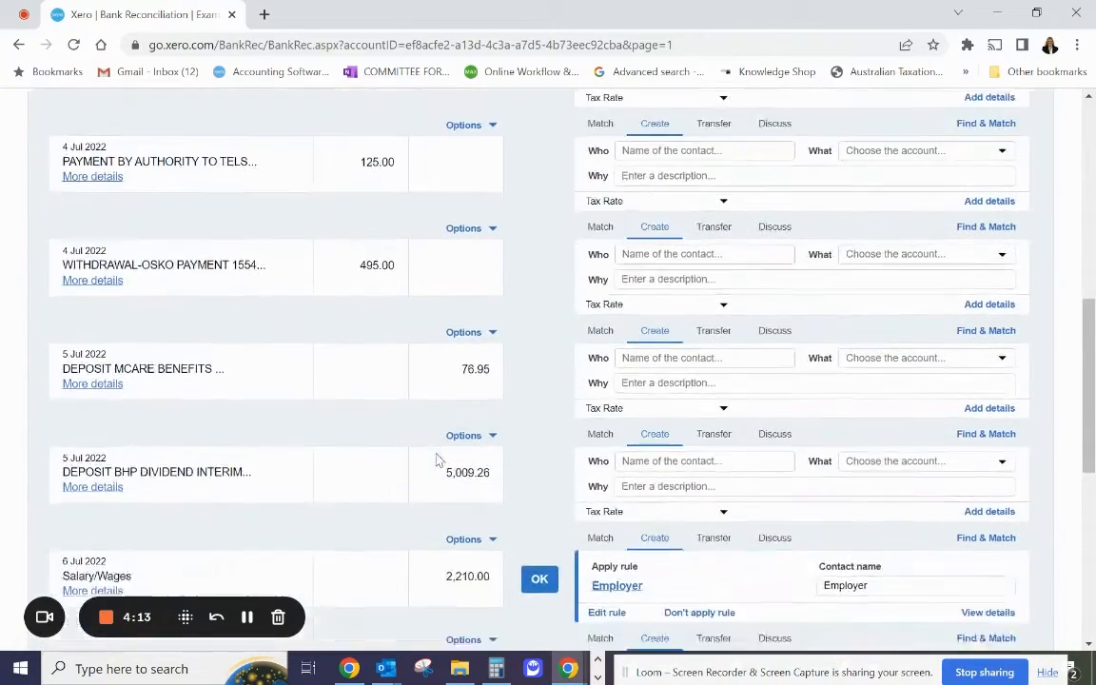
scroll(424, 457, "down", 3)
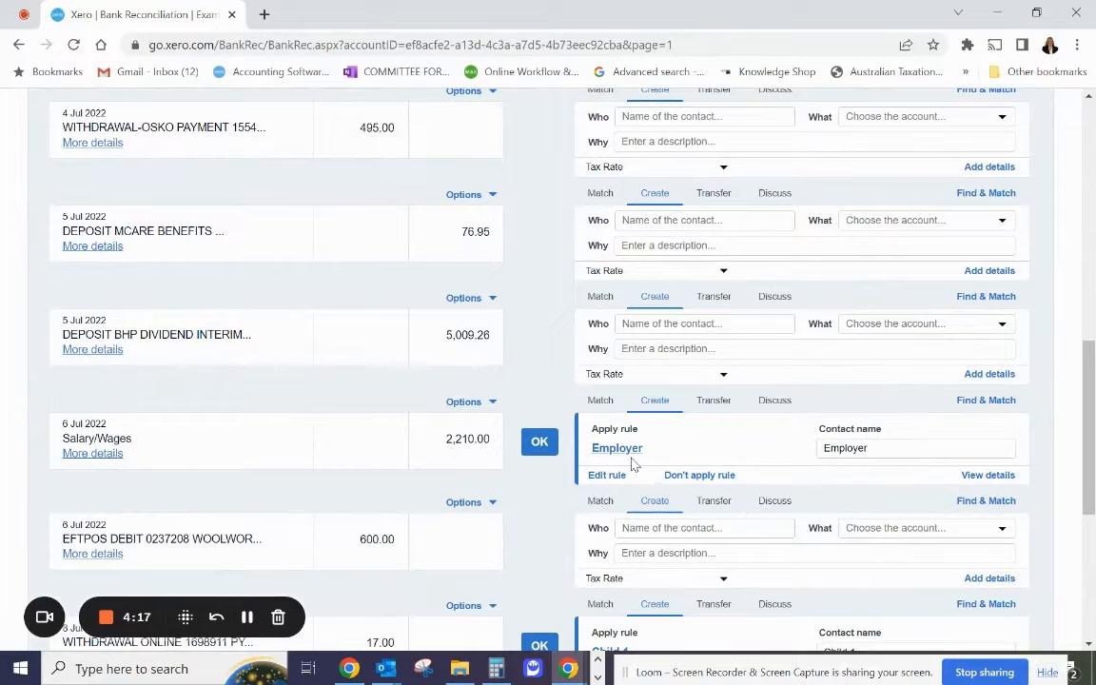
left_click(540, 445)
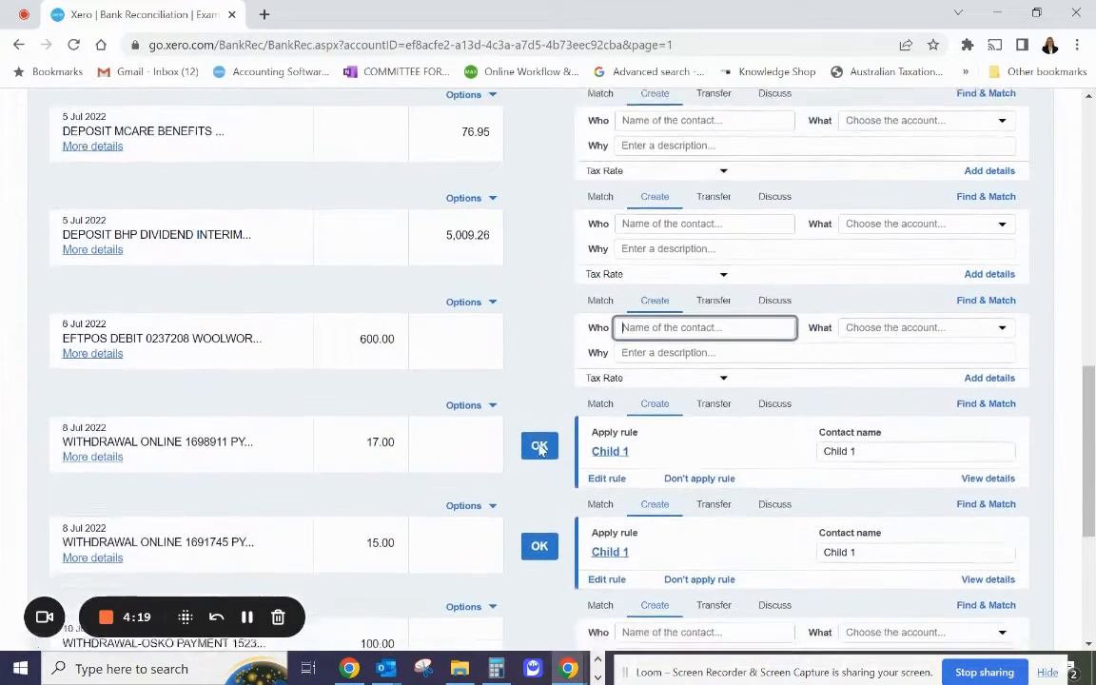
Reconcile the two 8 Jul 2022 online withdrawals of 17.00 and 15.00 using the suggested Child 1 rule.
scroll(377, 420, "down", 3)
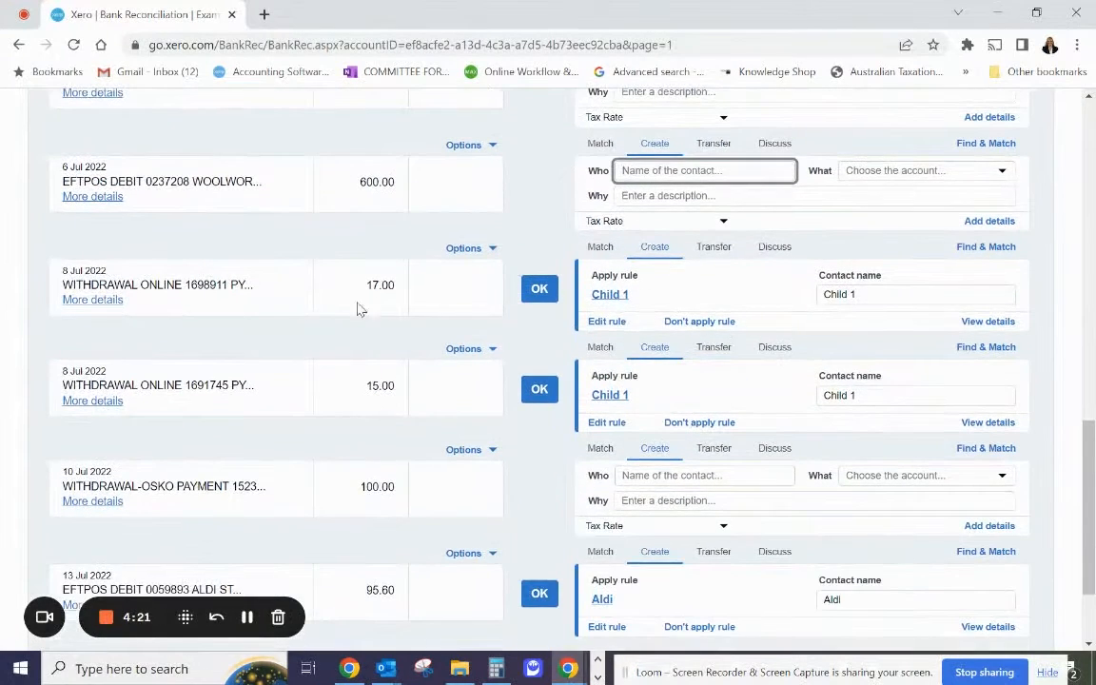
left_click(540, 290)
left_click(539, 295)
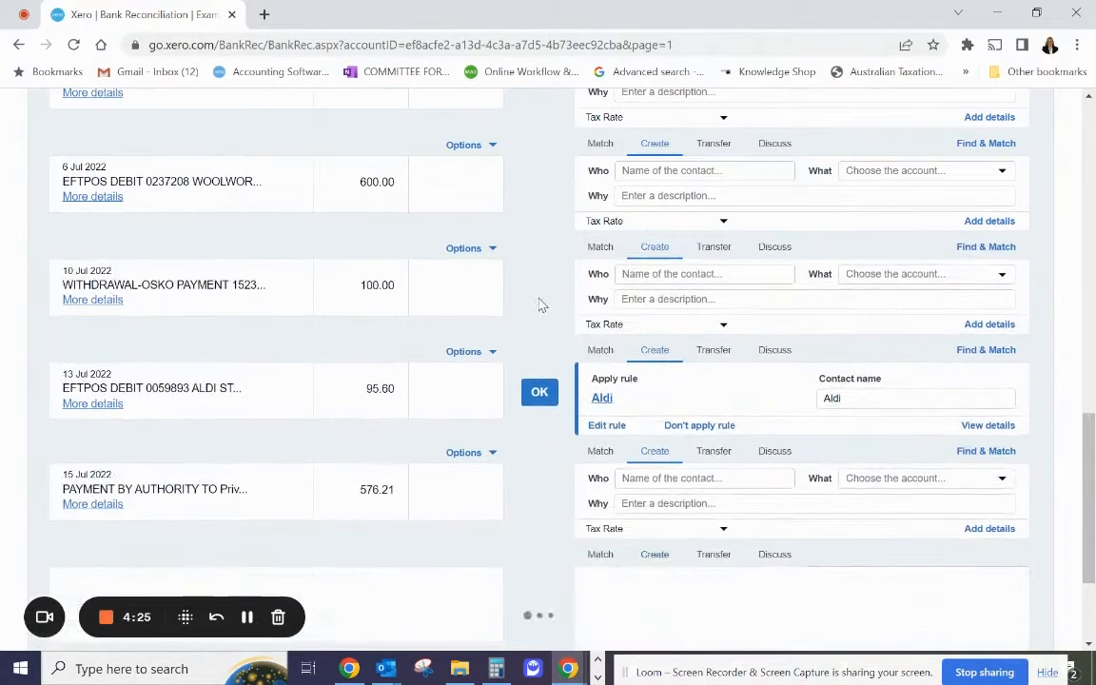
Reconcile the 13 Jul Aldi payment, both 15 Jul Child 1 withdrawals and the 20 Jul Salary/Wages deposit using their suggested rules.
scroll(538, 304, "down", 2)
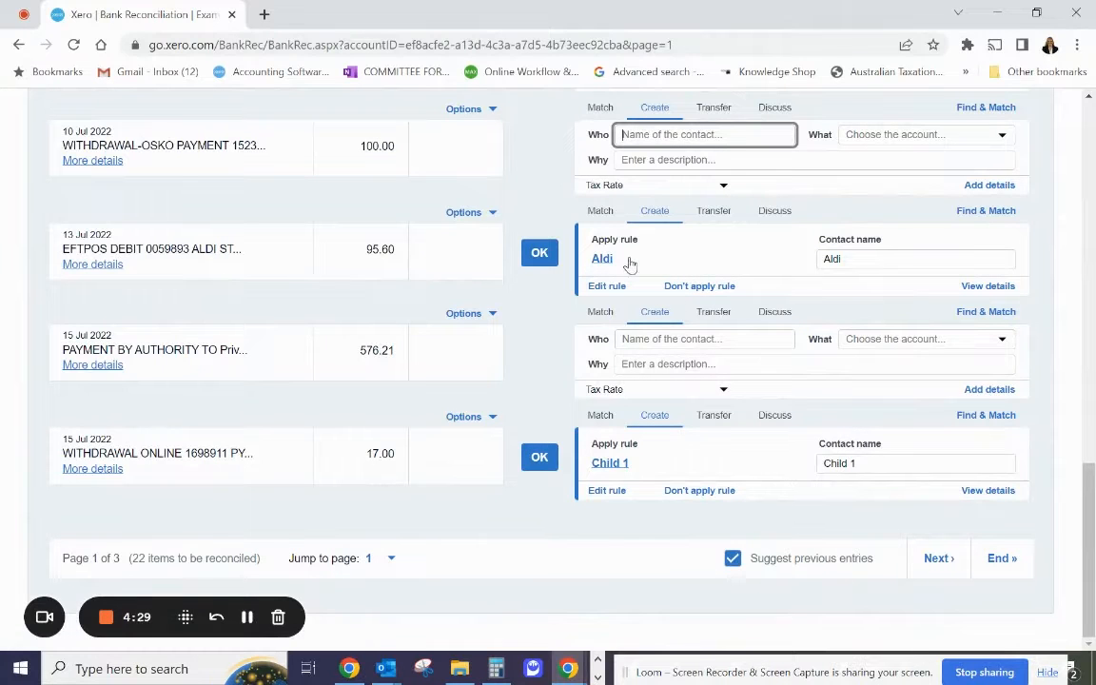
left_click(539, 252)
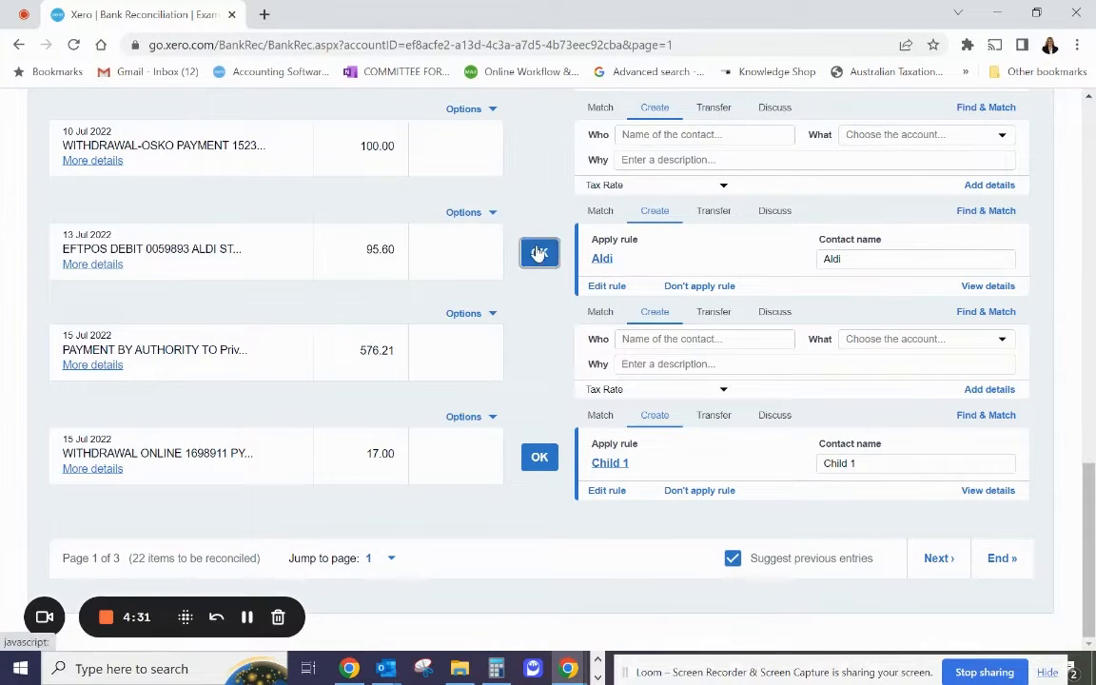
left_click(539, 354)
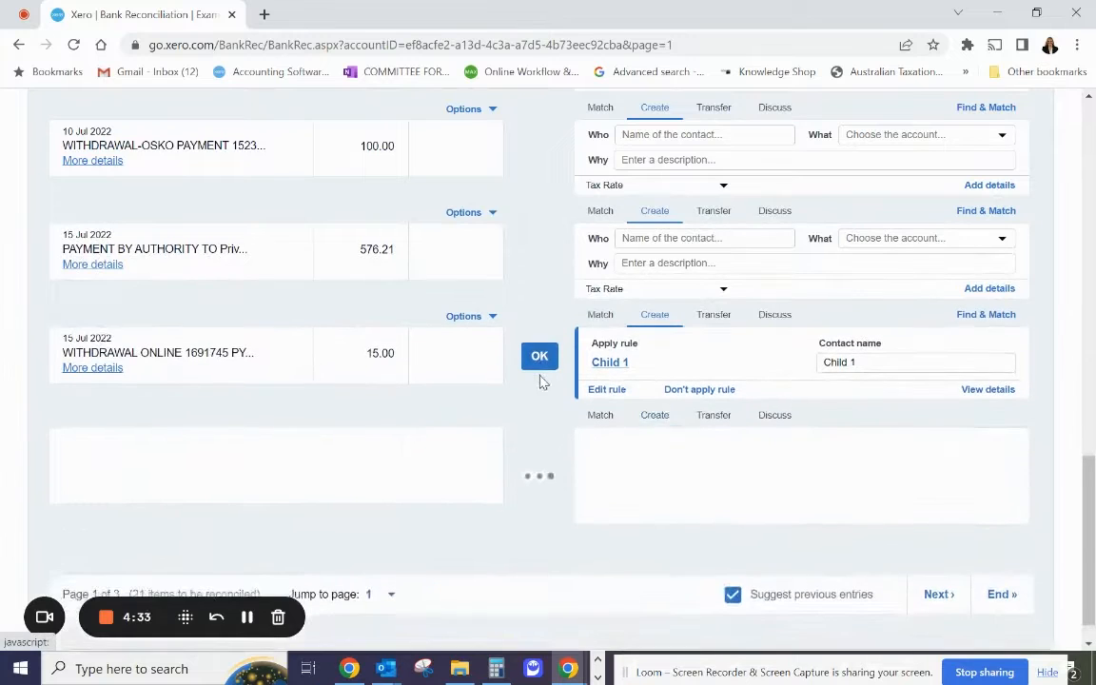
left_click(540, 359)
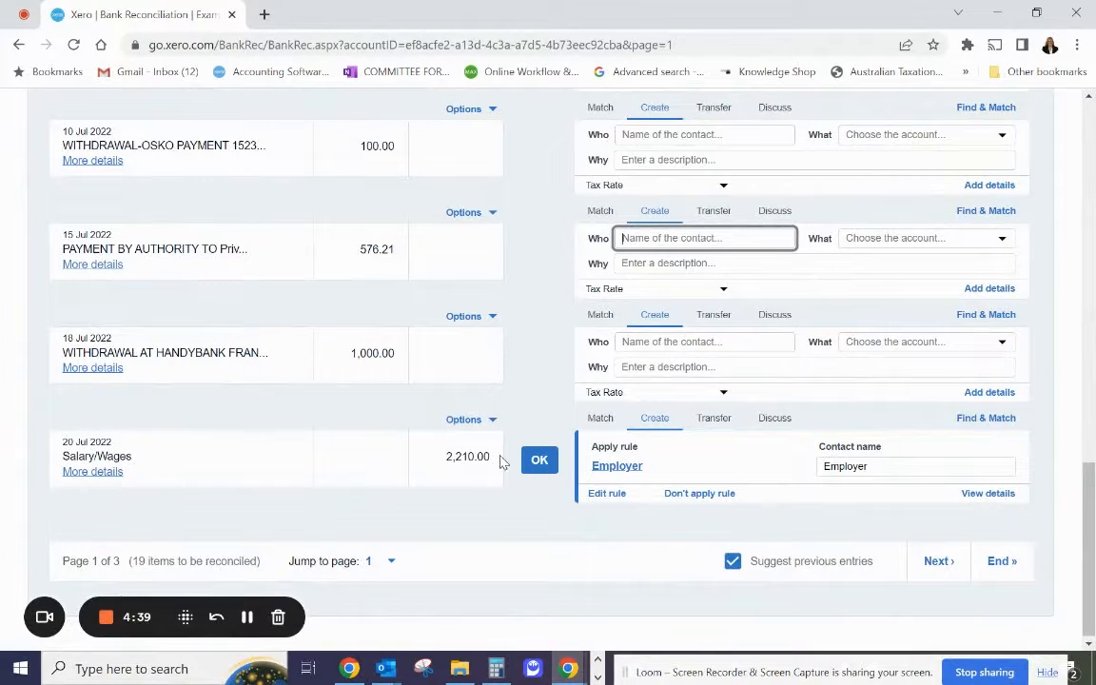
left_click(539, 459)
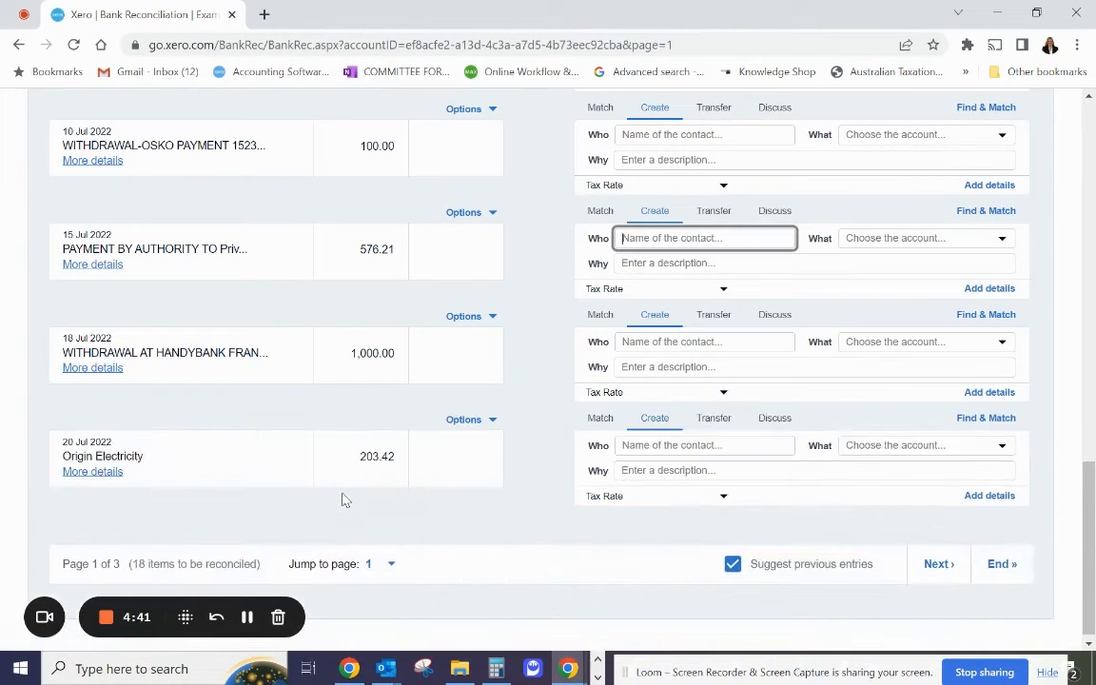
Check the statement details of the 4 Jul 2022 Telstra payment and start creating a bank rule from that line.
scroll(344, 499, "up", 7)
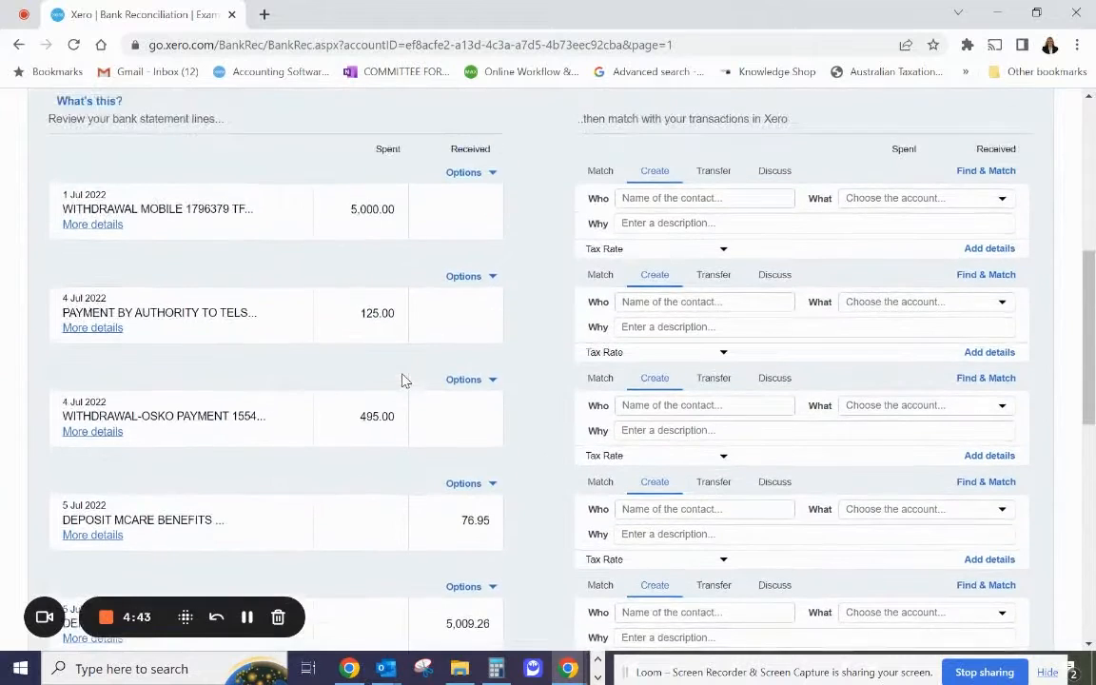
scroll(402, 381, "up", 1)
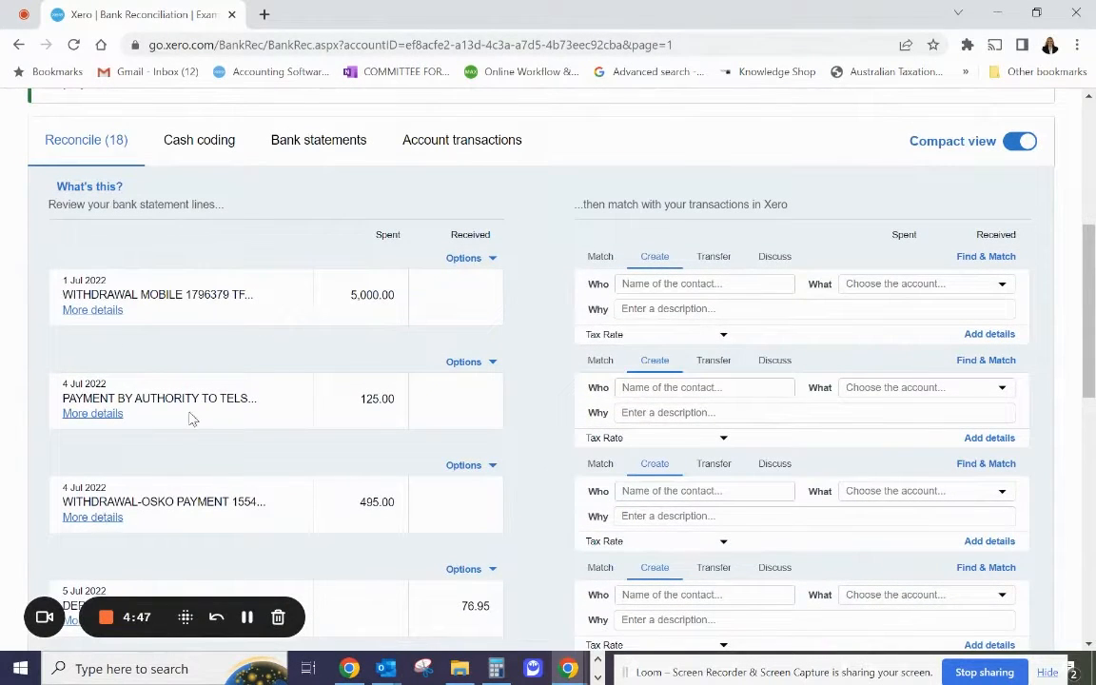
left_click(88, 415)
scroll(201, 505, "down", 3)
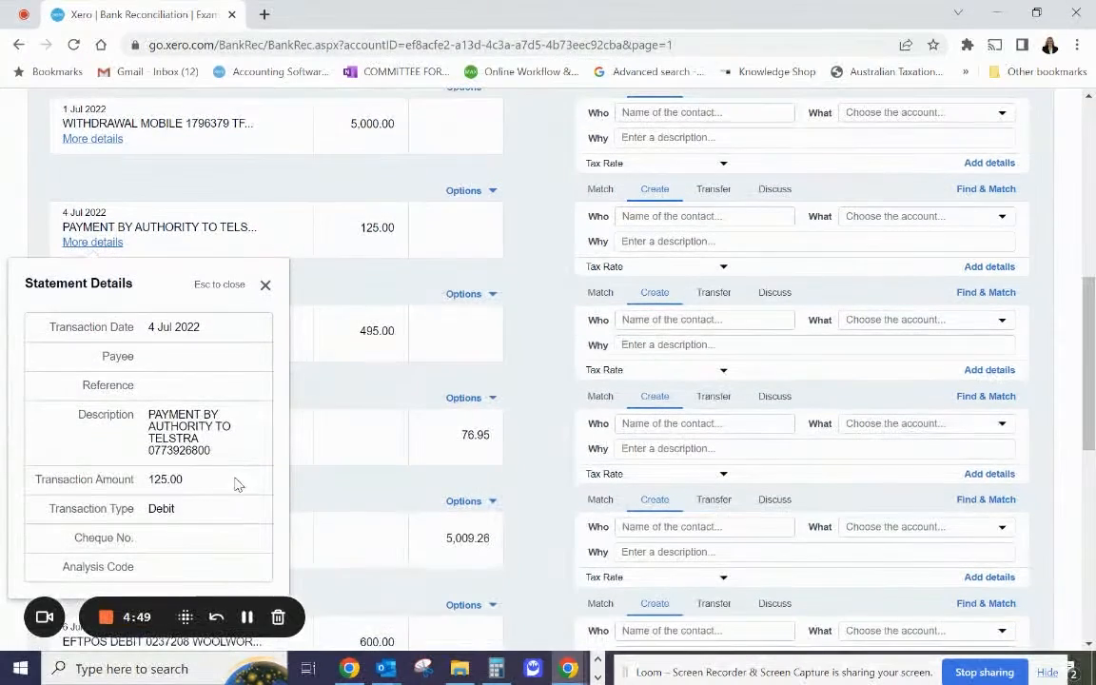
left_click(266, 285)
scroll(496, 256, "up", 2)
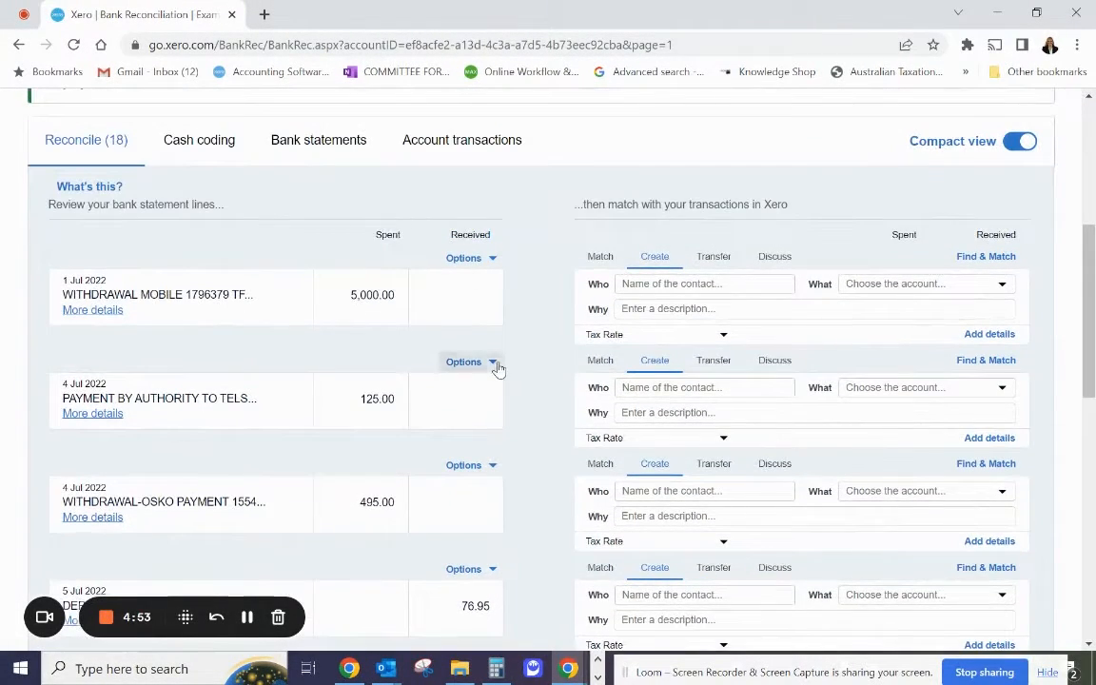
left_click(491, 363)
left_click(505, 403)
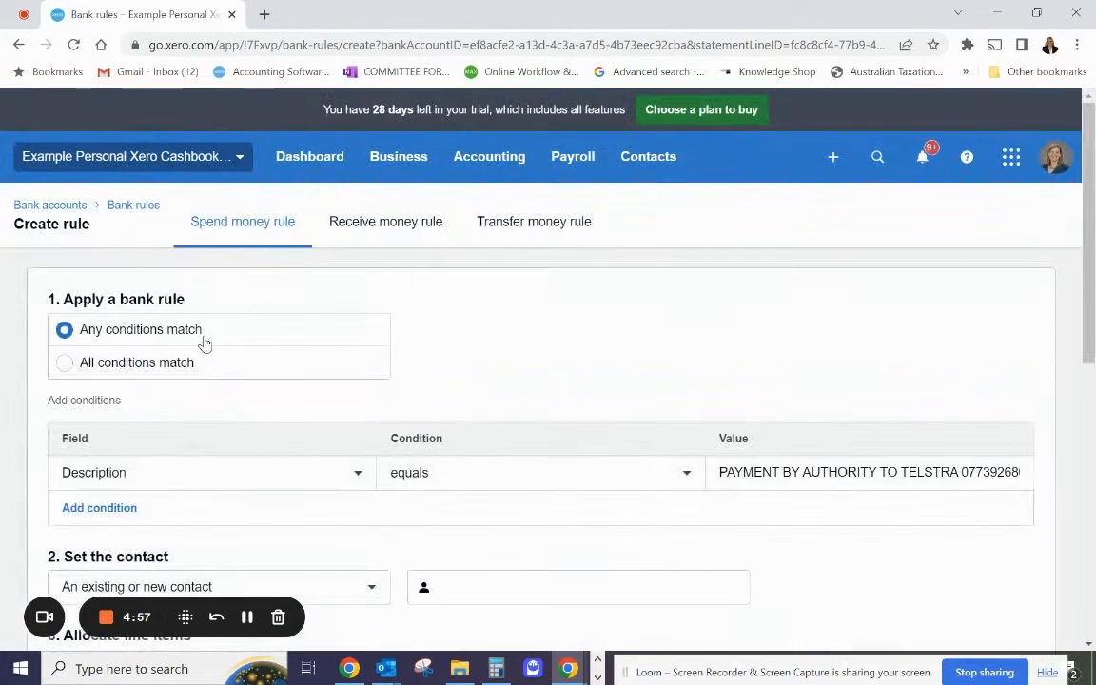
Set the rule's matching condition so that the description contains TELSTRA.
scroll(423, 404, "down", 2)
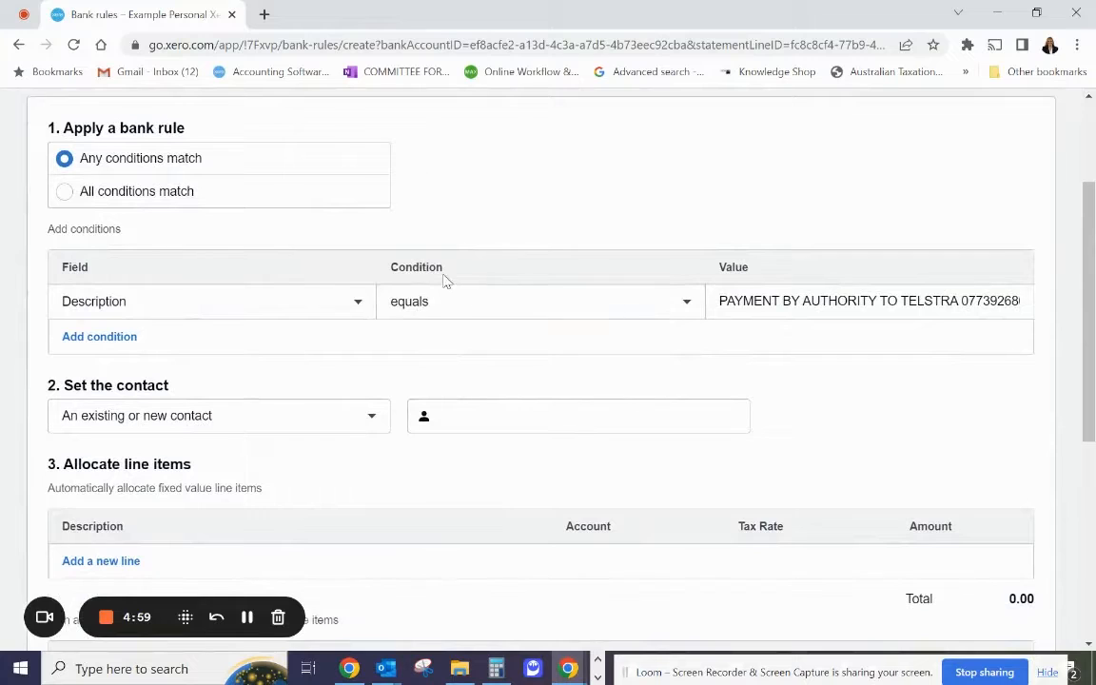
left_click(447, 316)
left_click(449, 390)
left_click_drag(902, 300, 617, 311)
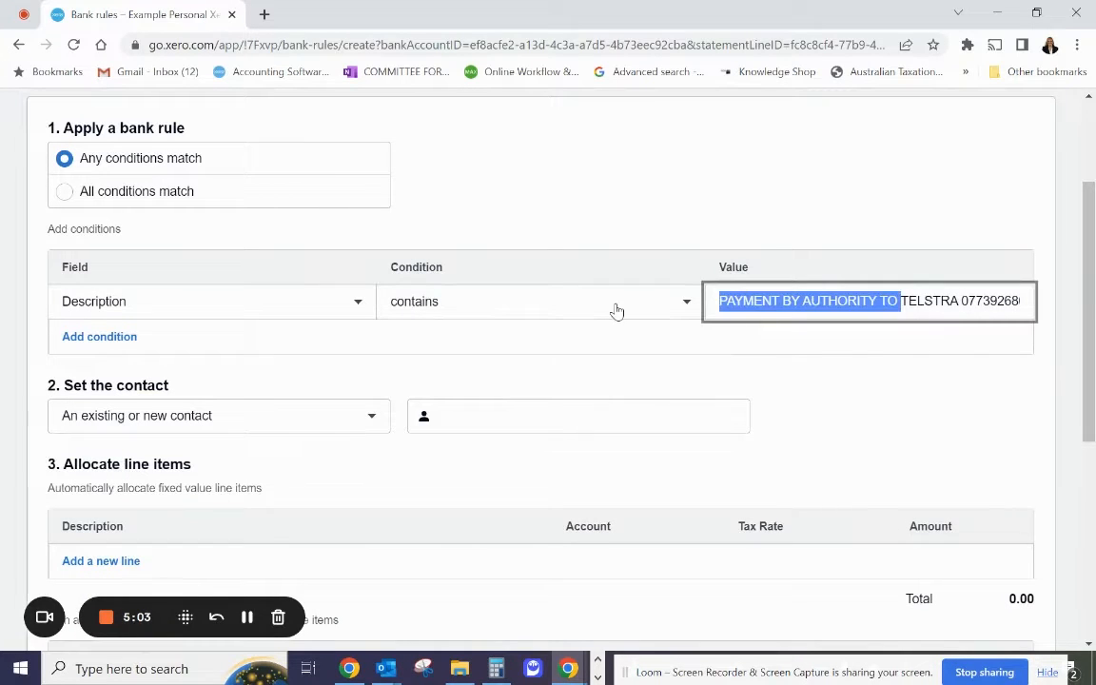
key("BackSpace")
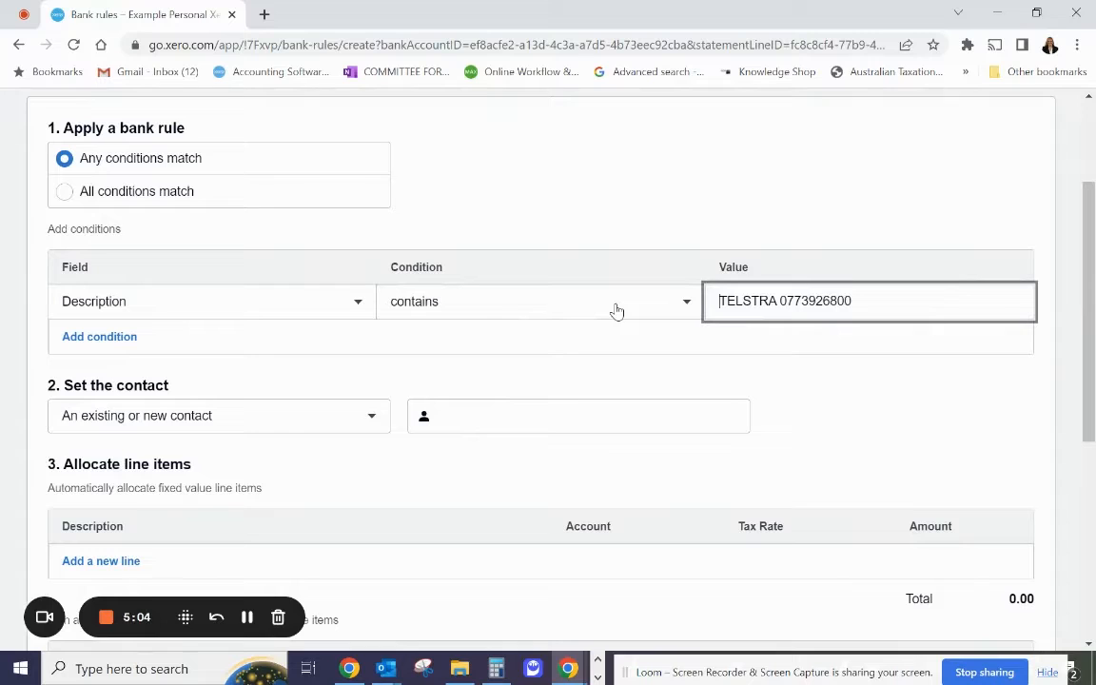
double_click(782, 301)
key("BackSpace")
key("BackSpace")
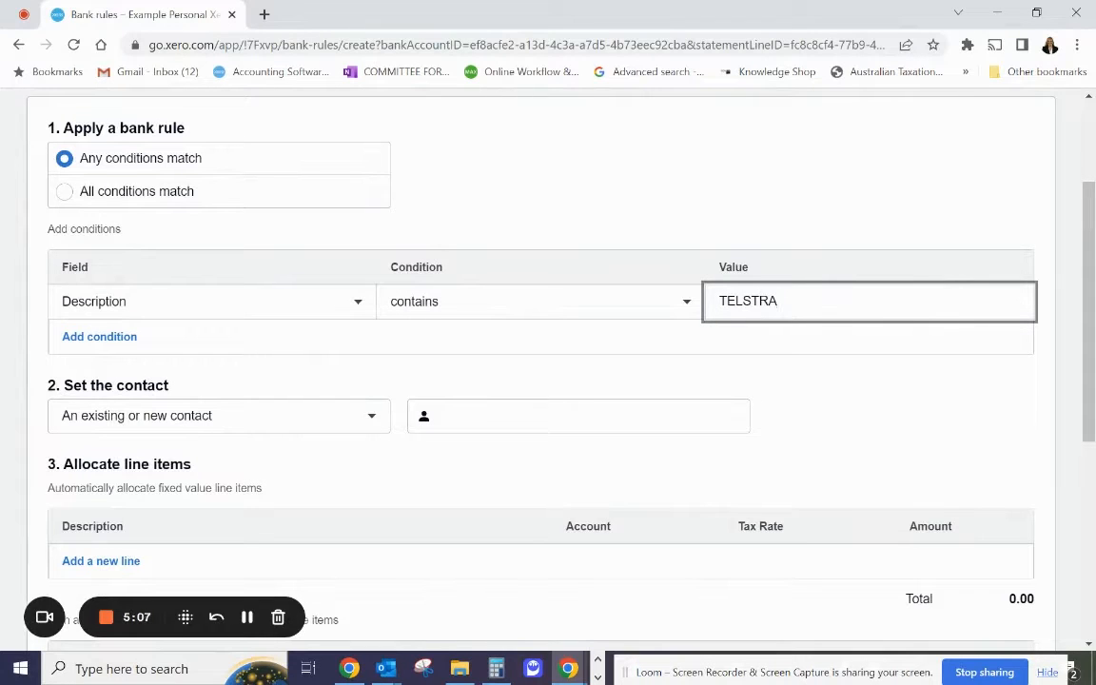
Set the rule's contact to telstra.
left_click(461, 420)
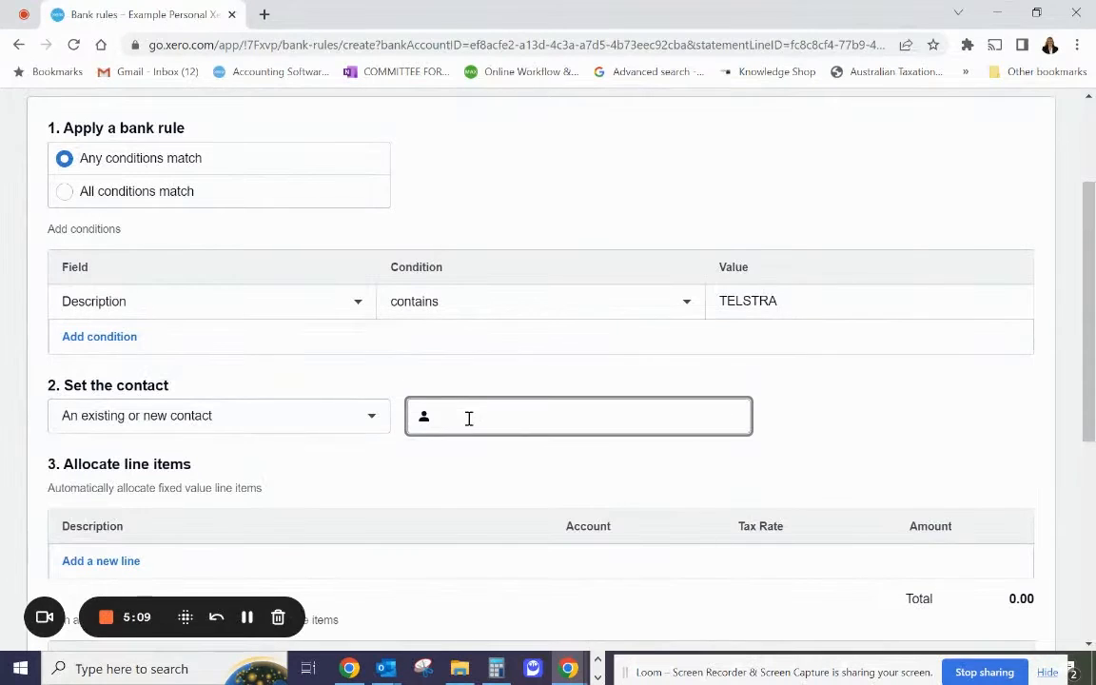
type("Telstra")
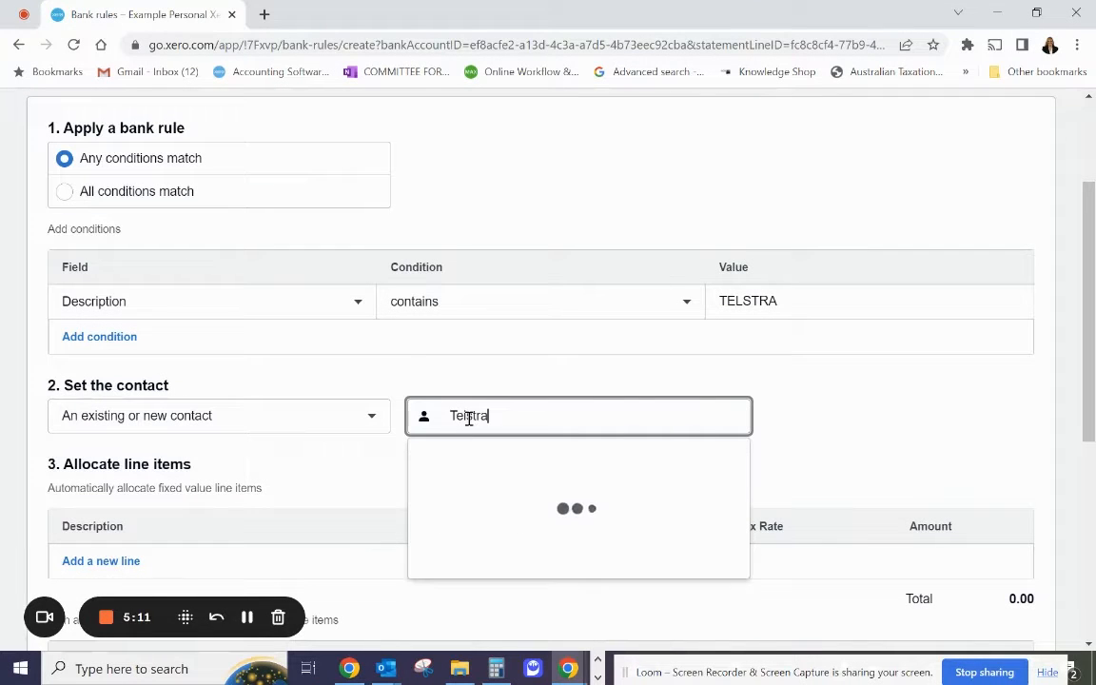
left_click(466, 464)
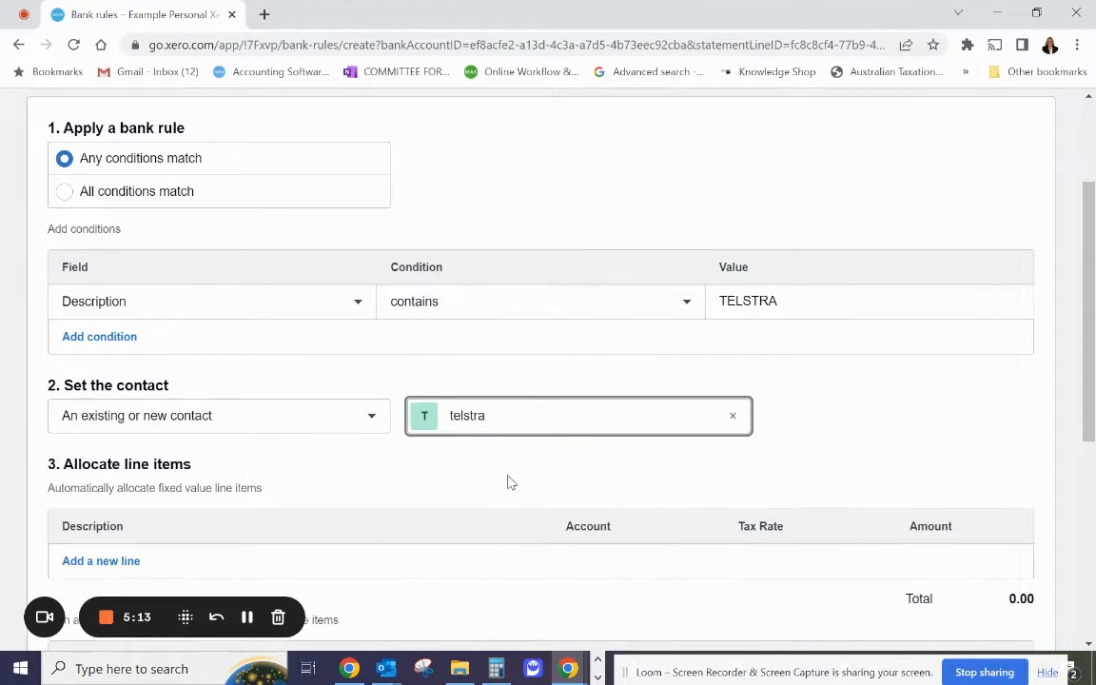
Allocate 100% of the remainder to a line described as telephone under account 382 - Home Phone.
scroll(510, 482, "down", 2)
left_click(294, 523)
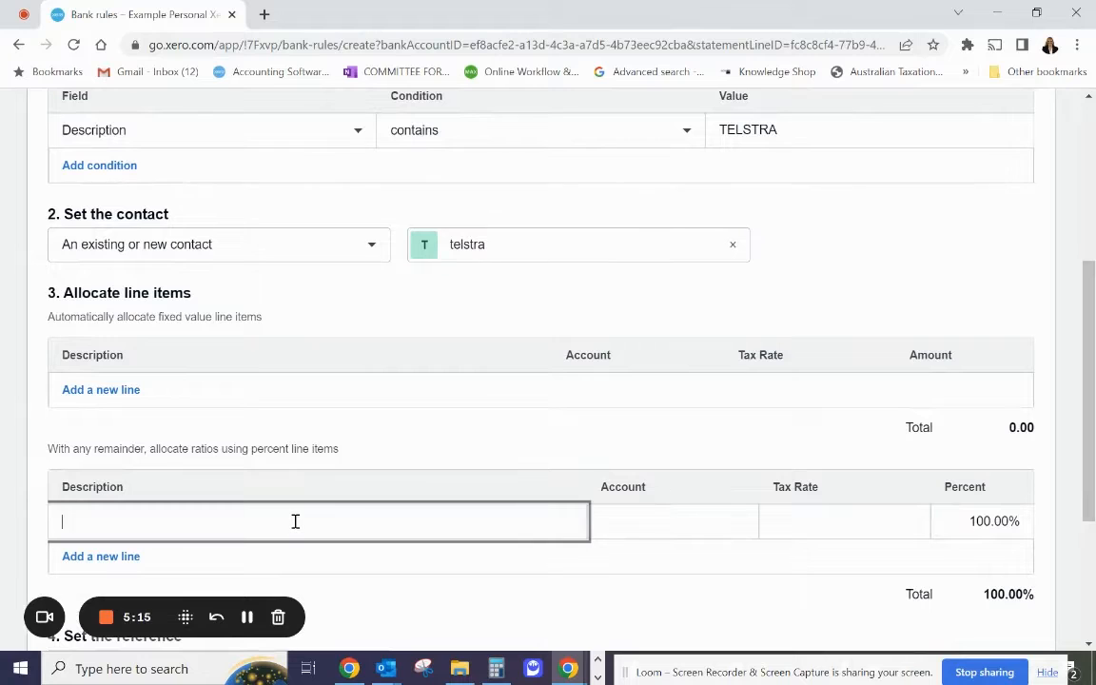
key("Tab")
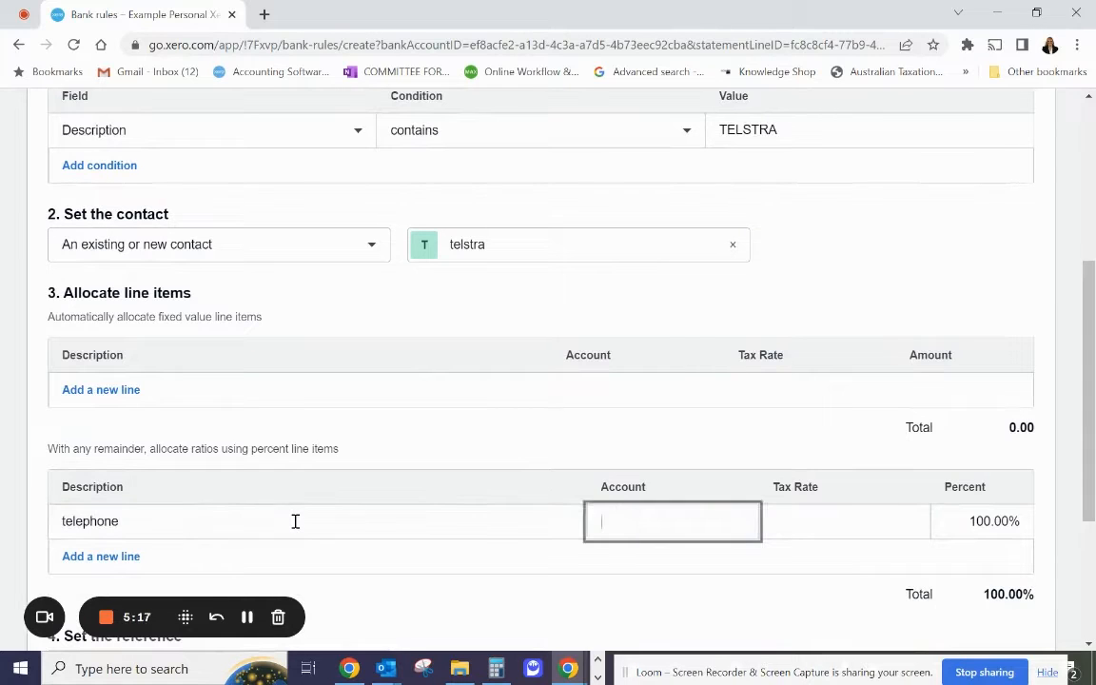
type("tele")
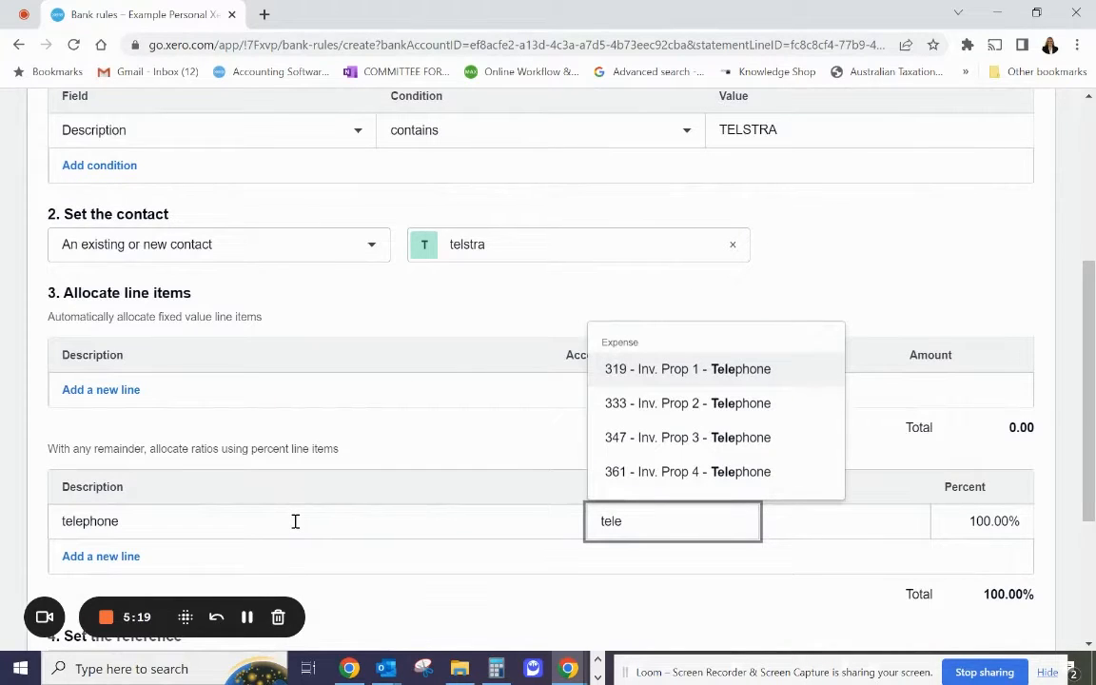
key("BackSpace")
key("BackSpace")
key("BackSpace")
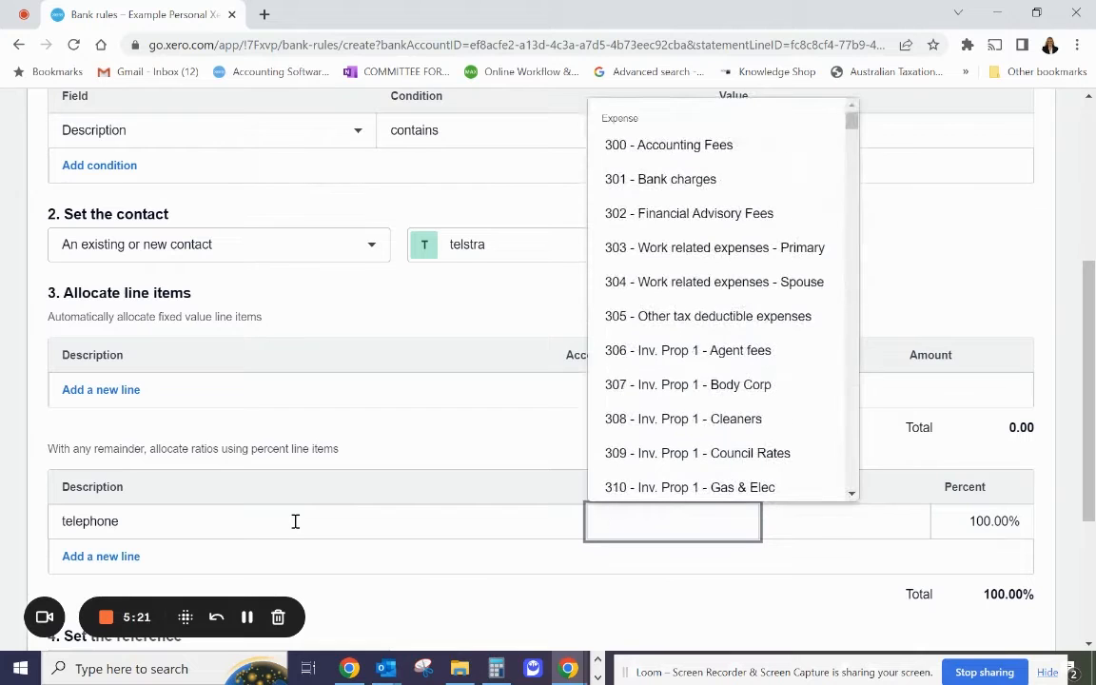
scroll(693, 312, "down", 3)
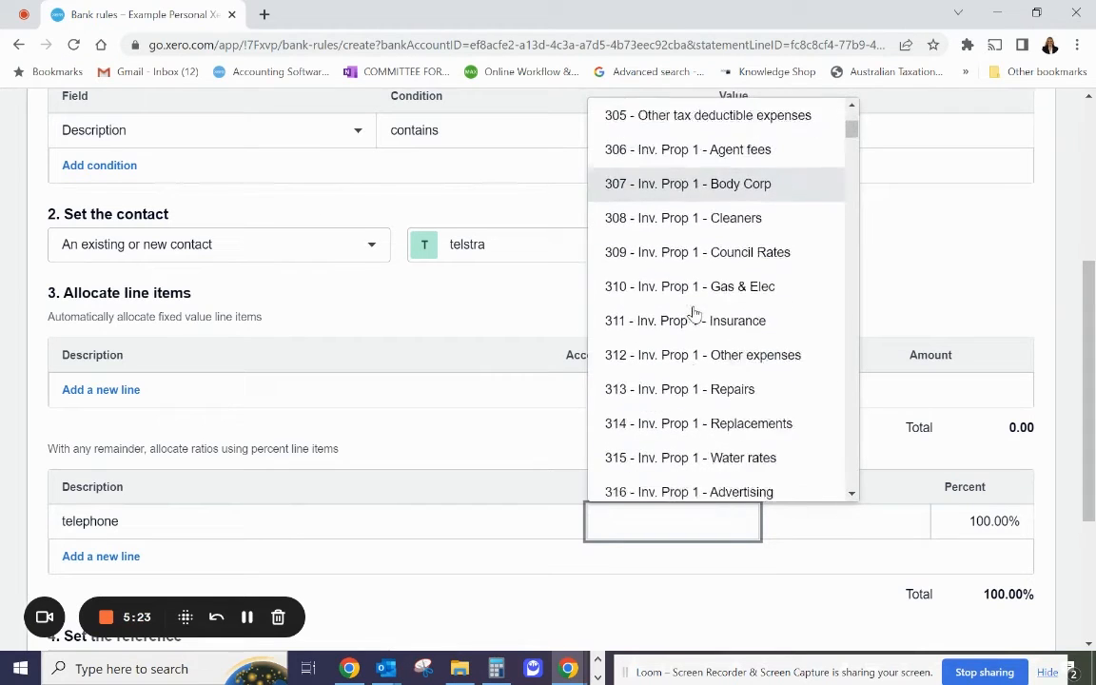
scroll(692, 313, "down", 10)
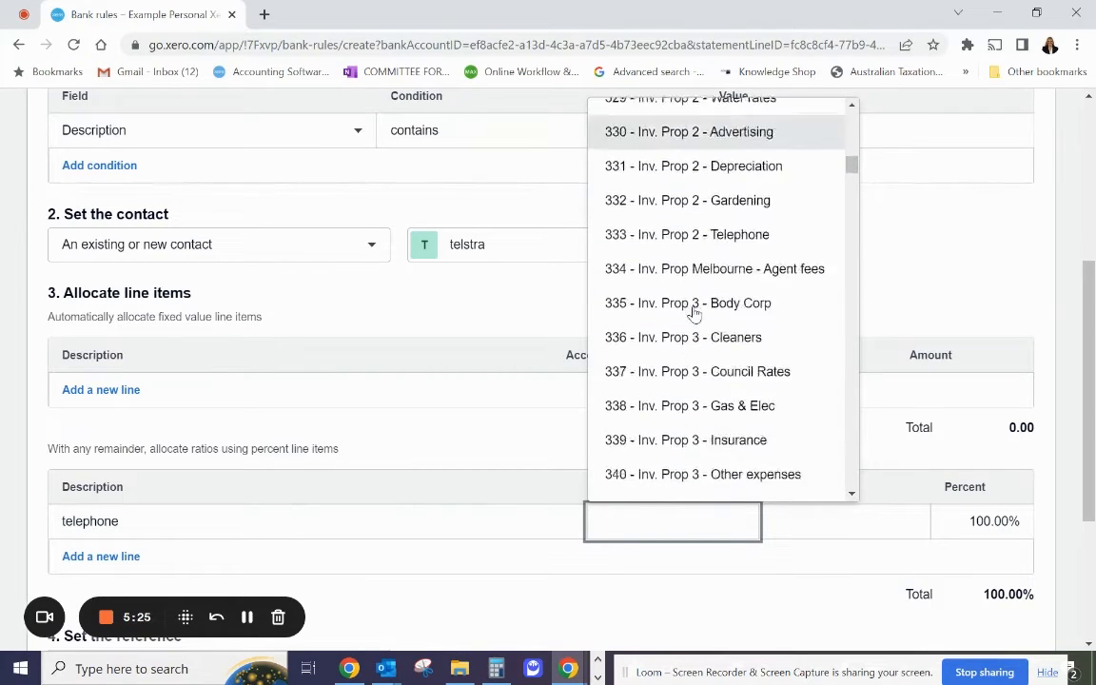
scroll(693, 312, "down", 10)
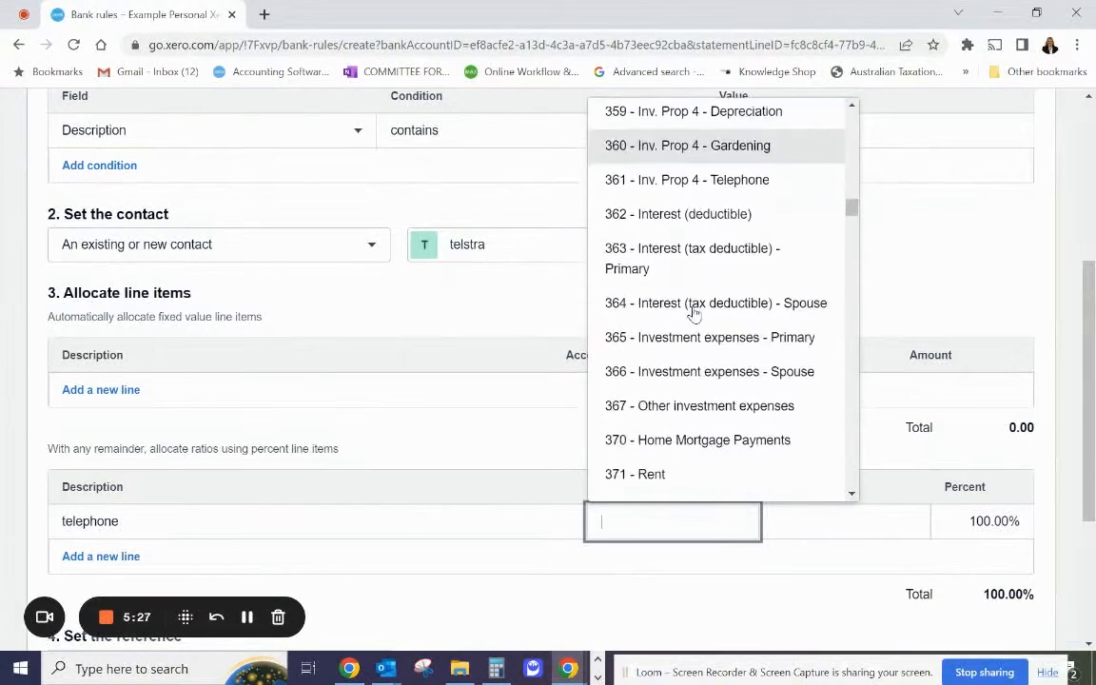
scroll(692, 367, "up", 2)
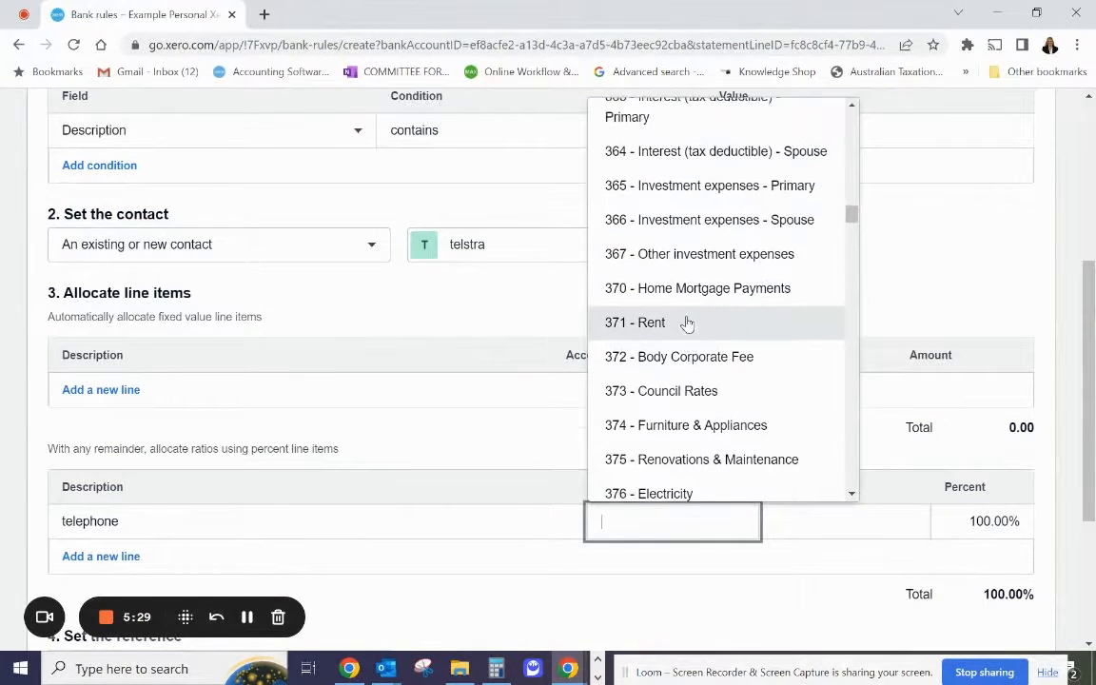
scroll(719, 285, "down", 4)
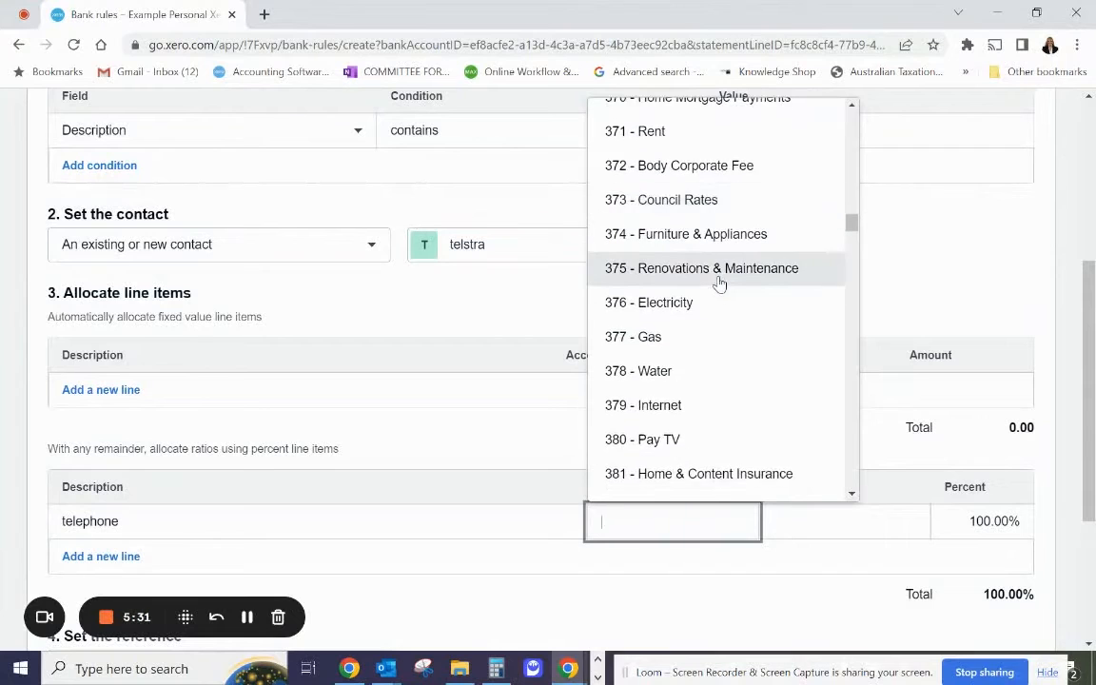
scroll(718, 283, "down", 1)
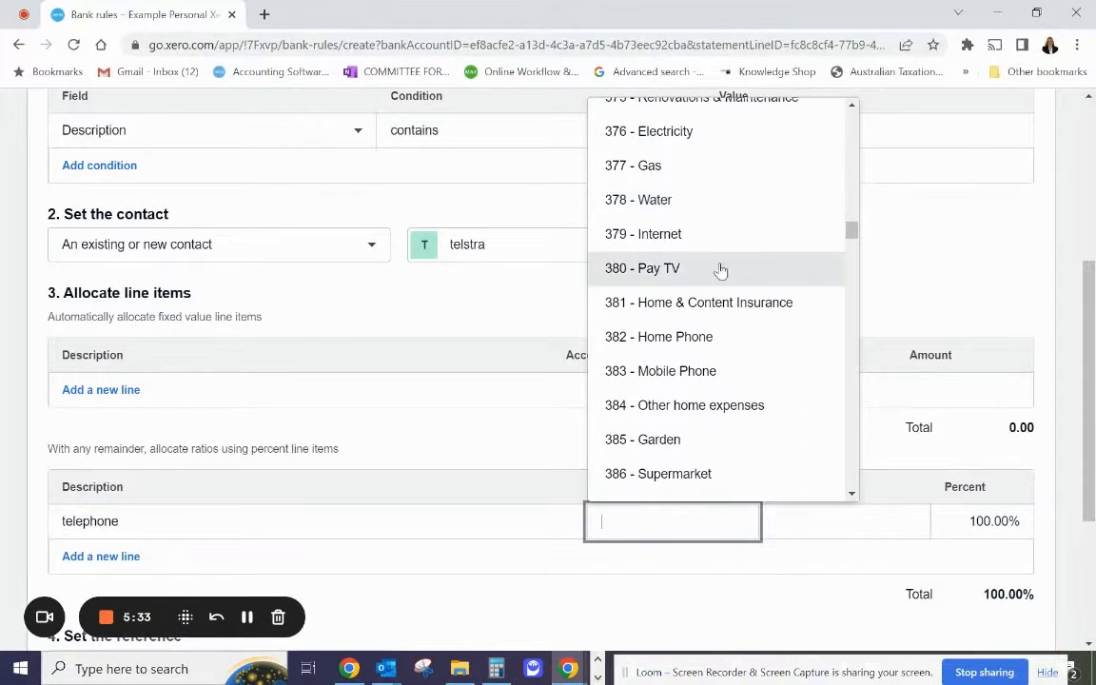
left_click(675, 338)
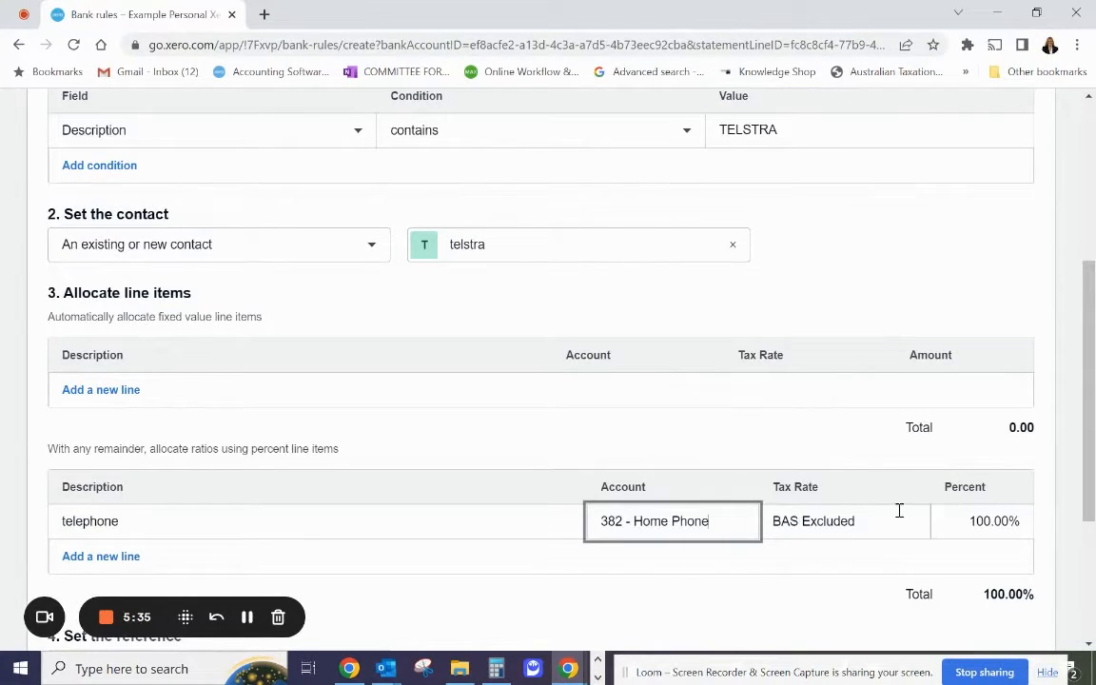
Set the rule's reference to come from the Reference, run it on all bank accounts, and save it.
scroll(680, 509, "down", 3)
left_click(275, 415)
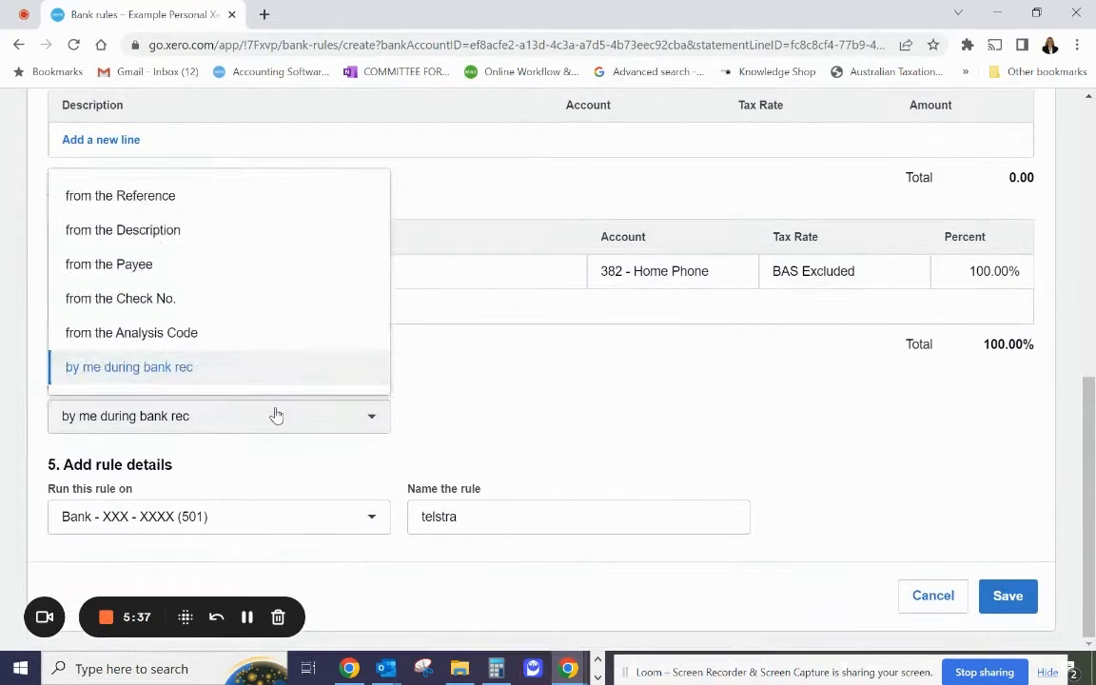
left_click(233, 202)
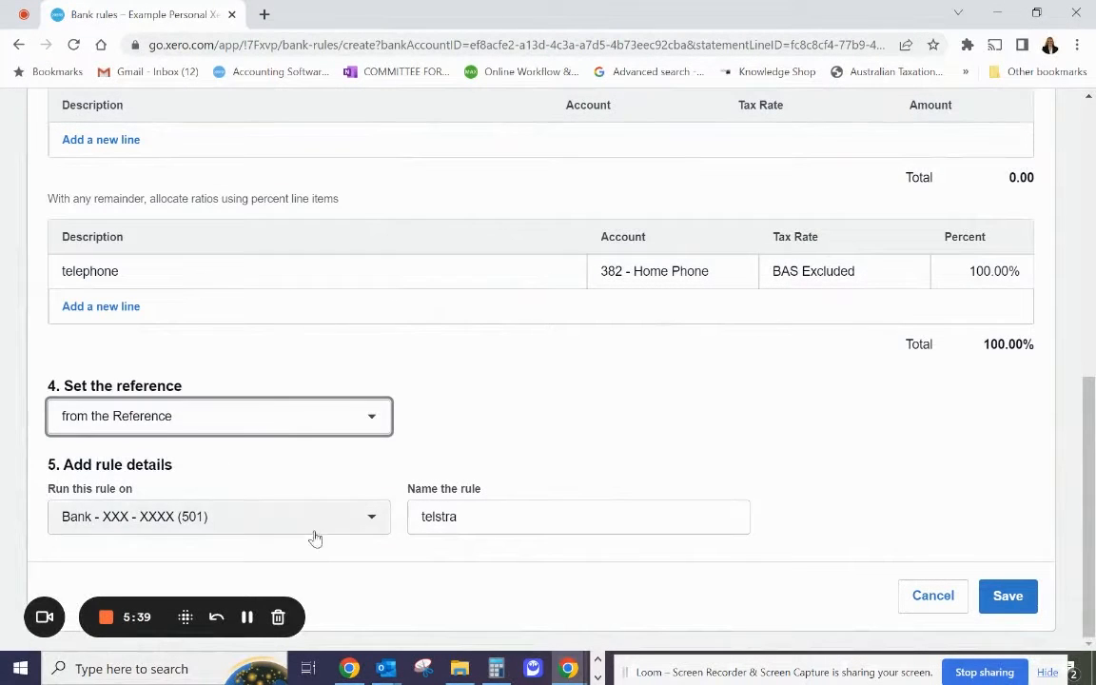
left_click(320, 521)
left_click(296, 369)
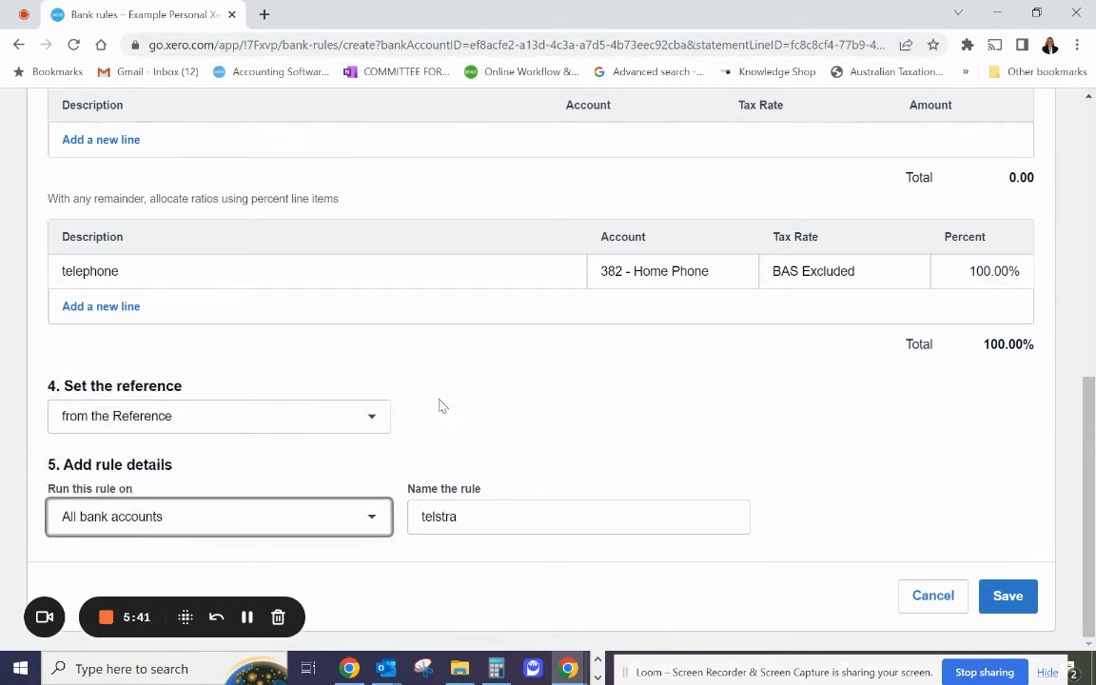
left_click(998, 601)
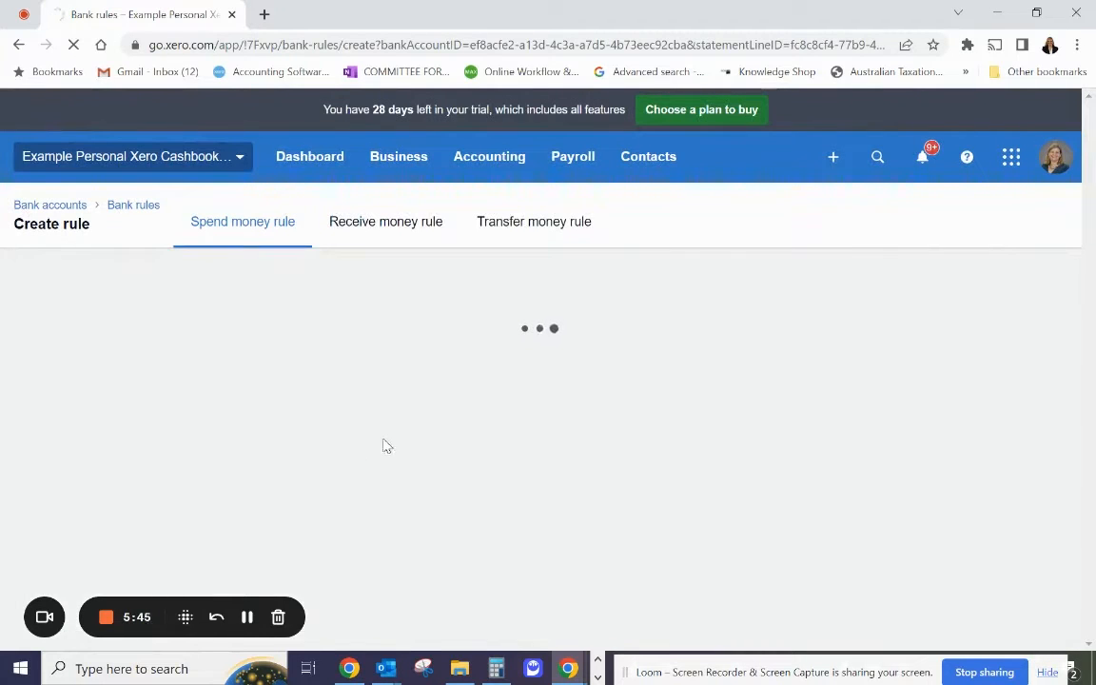
Reconcile the 4 Jul 2022 Telstra payment of 125.00 using the suggested telstra rule.
scroll(482, 420, "down", 7)
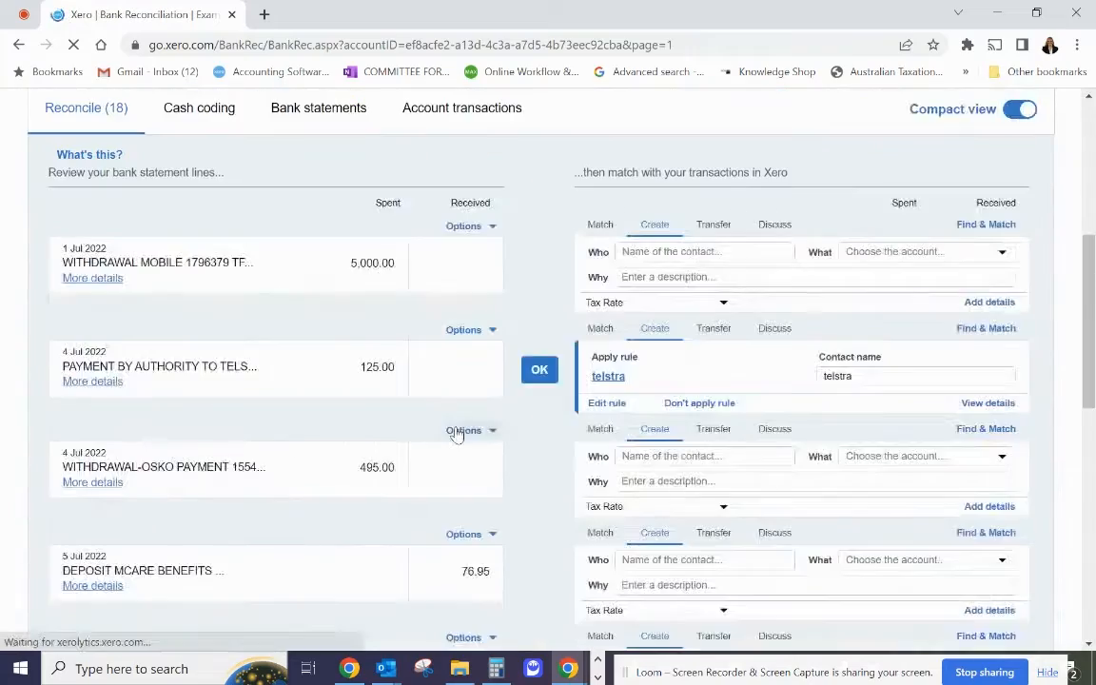
scroll(475, 342, "up", 2)
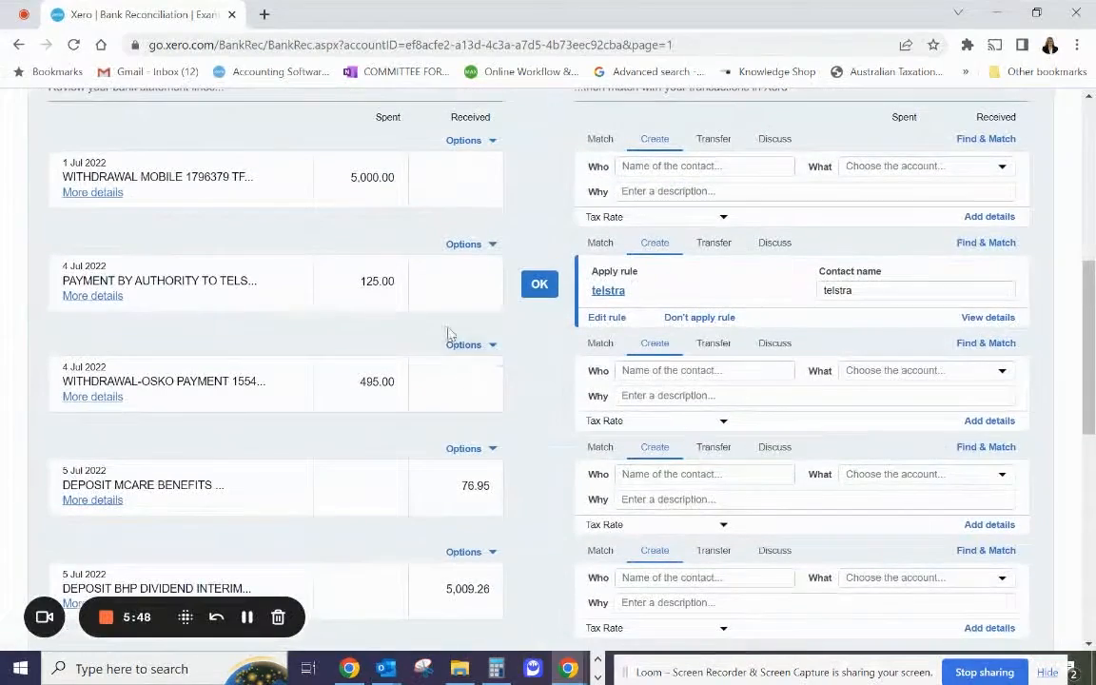
left_click(540, 291)
Reconcile the 5 Jul 2022 BHP dividend deposit with contact BHP and account 221 - Franked Dividends.
scroll(324, 405, "down", 2)
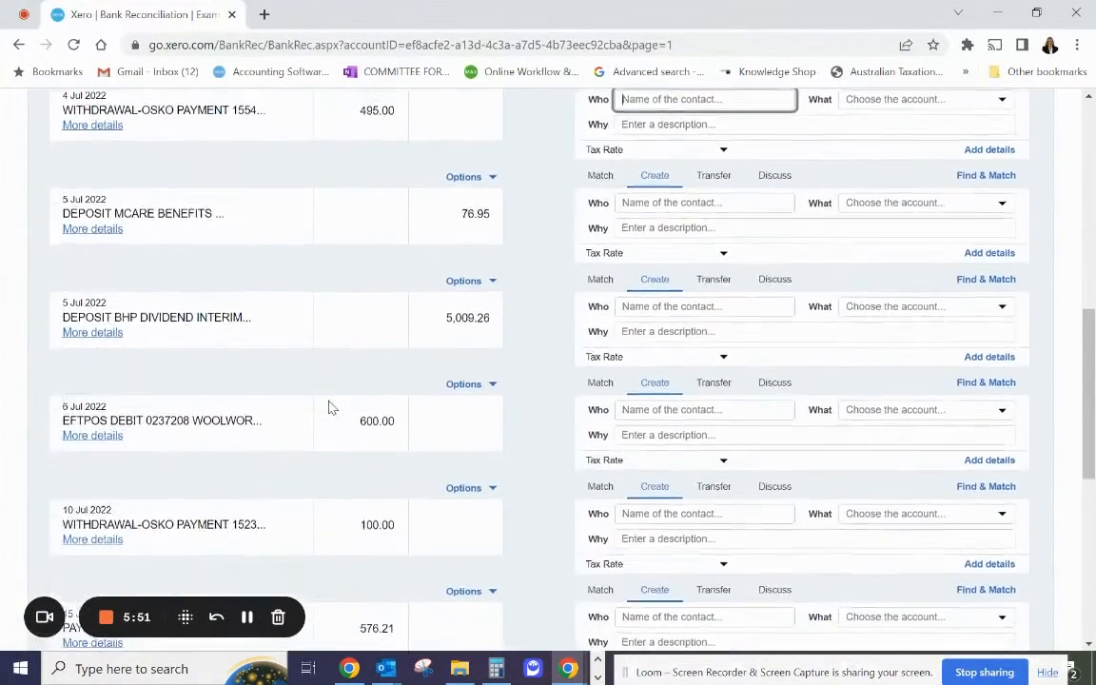
left_click(710, 306)
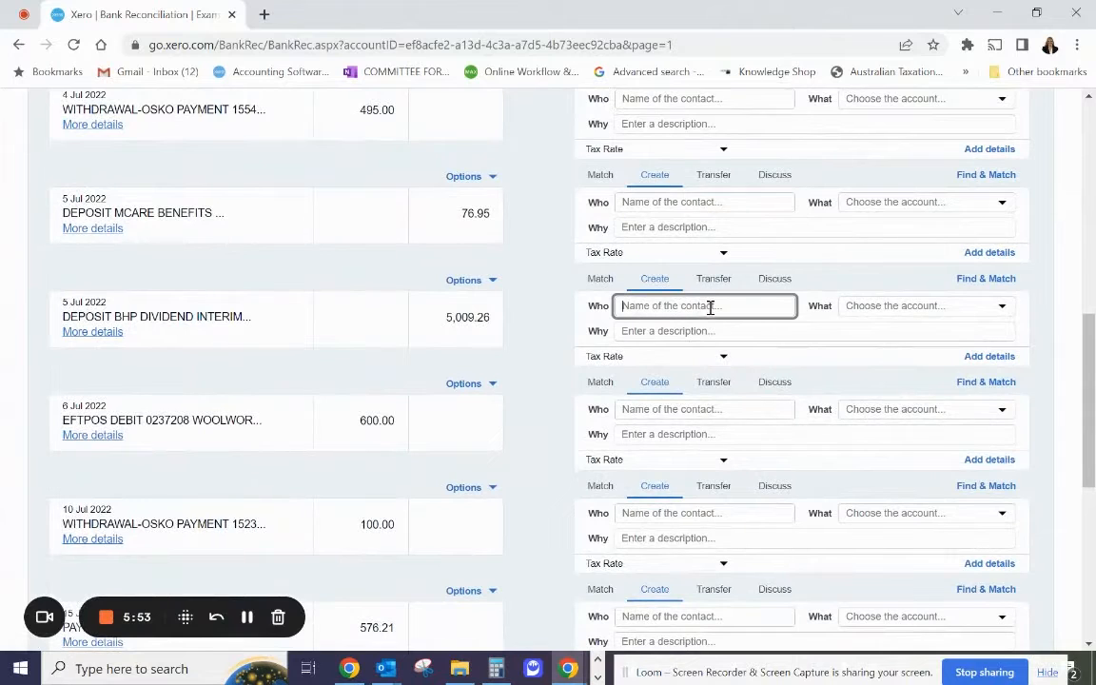
type("BHP")
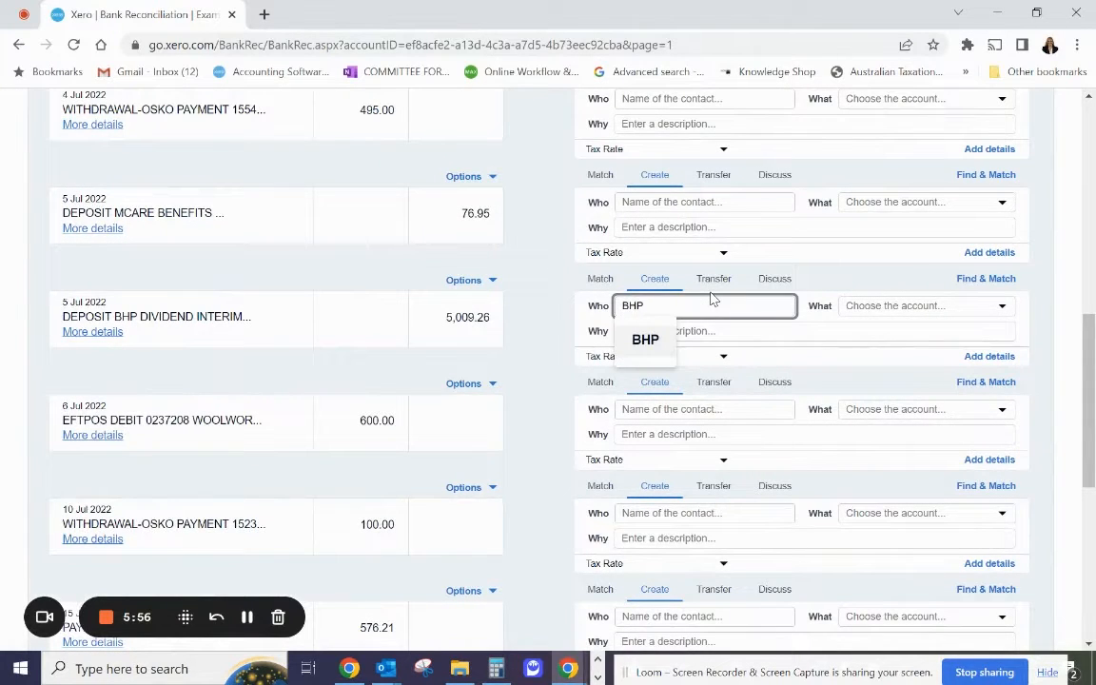
key("Tab")
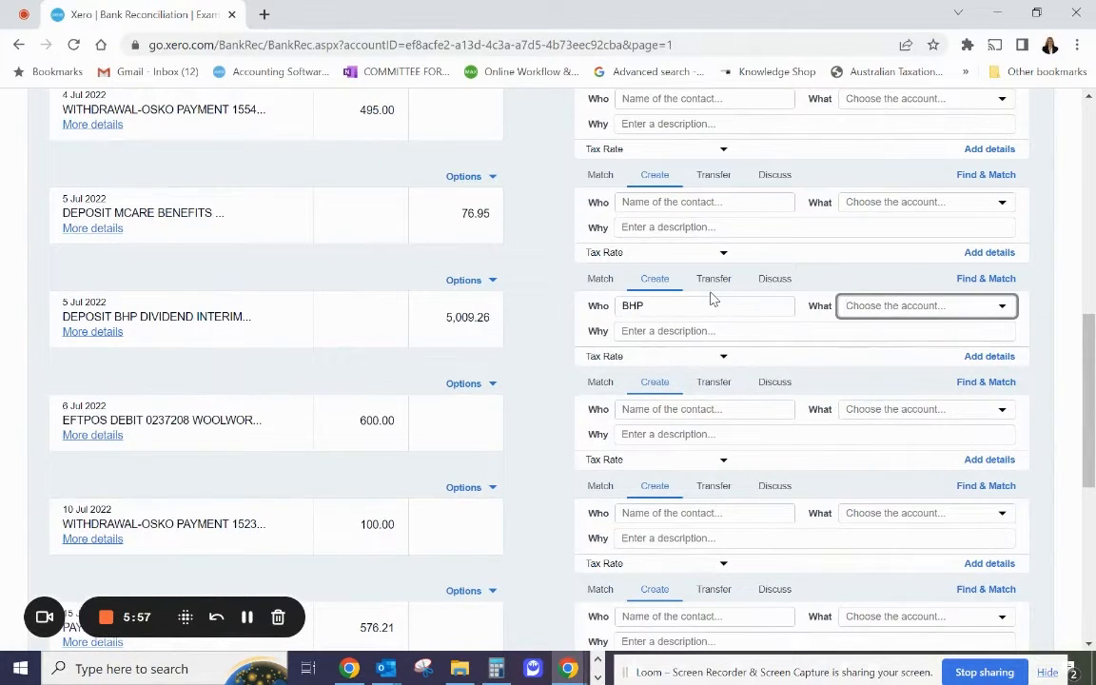
type("divi")
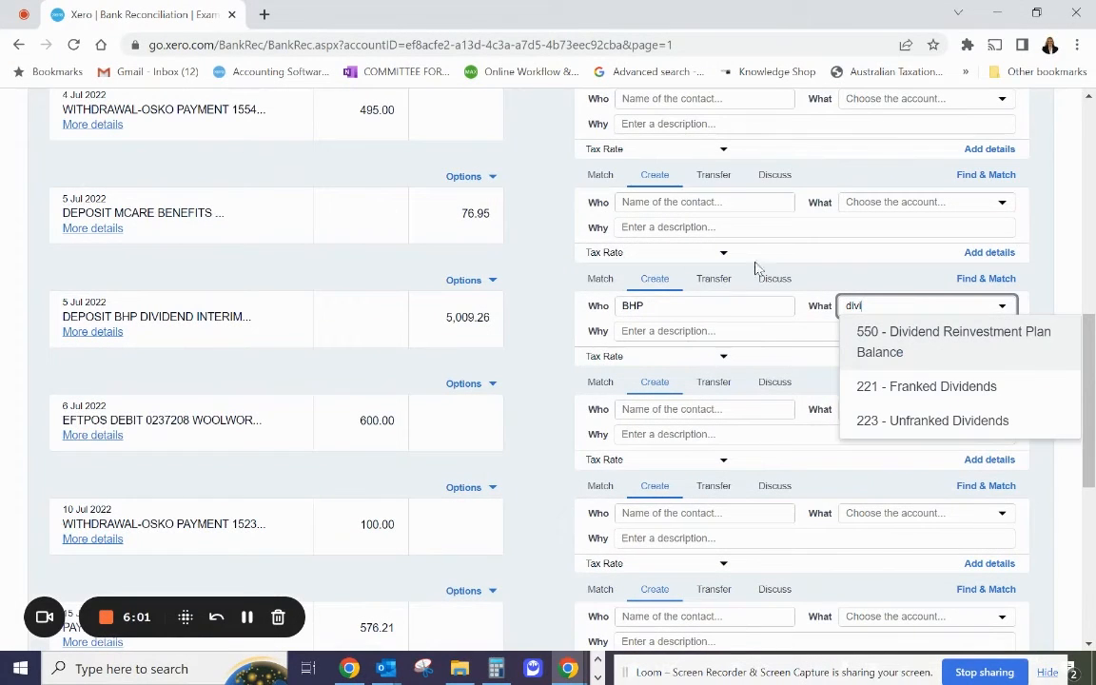
left_click(909, 392)
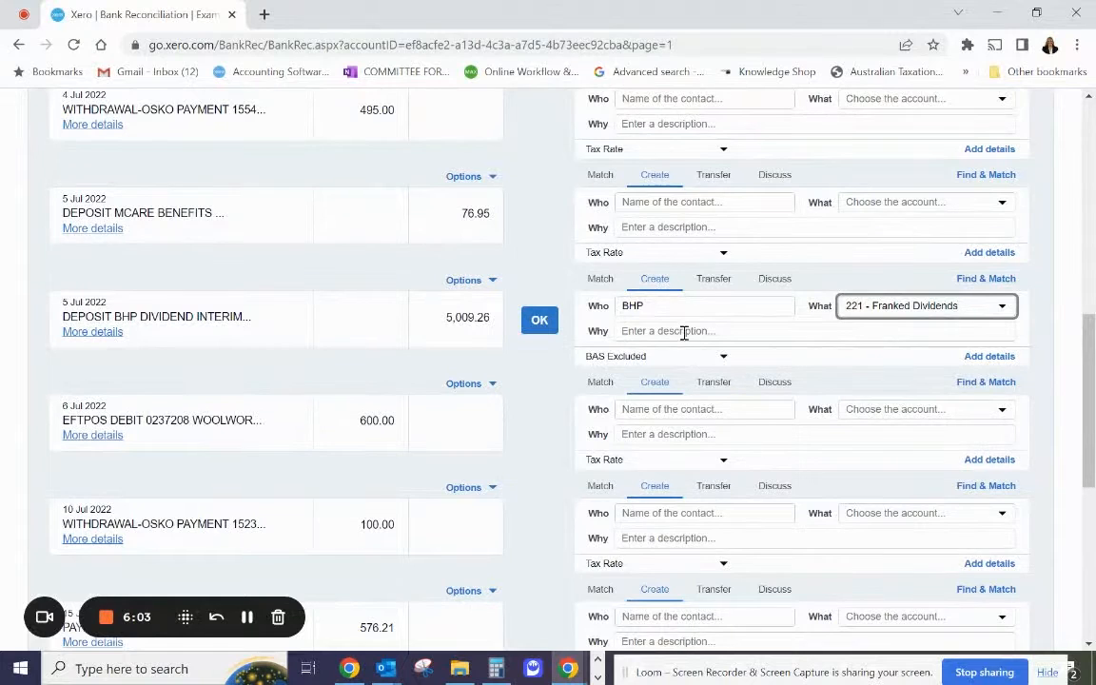
left_click(539, 322)
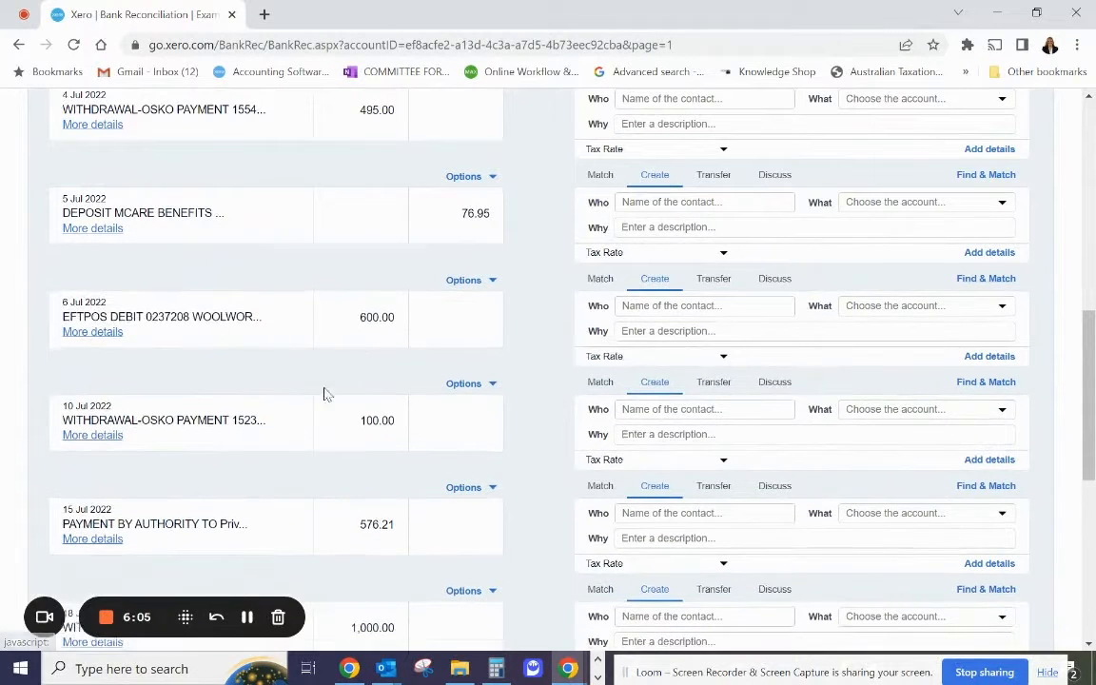
Check the statement details of the 6 Jul 2022 Woolworths payment and start creating a bank rule from that line.
left_click(97, 335)
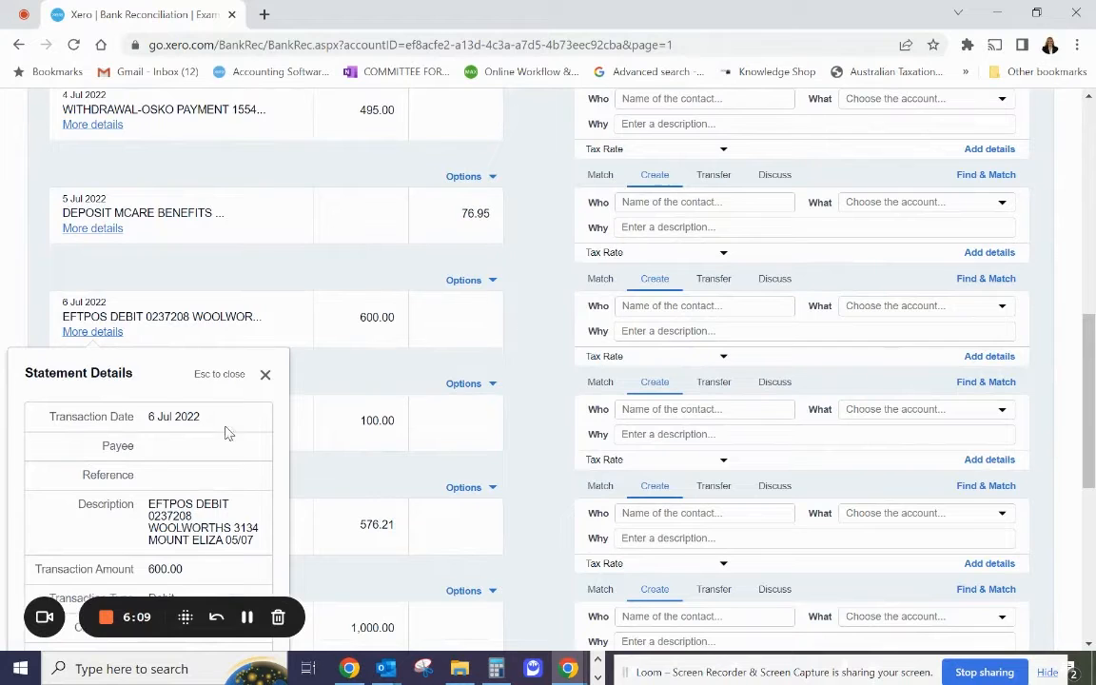
left_click(485, 282)
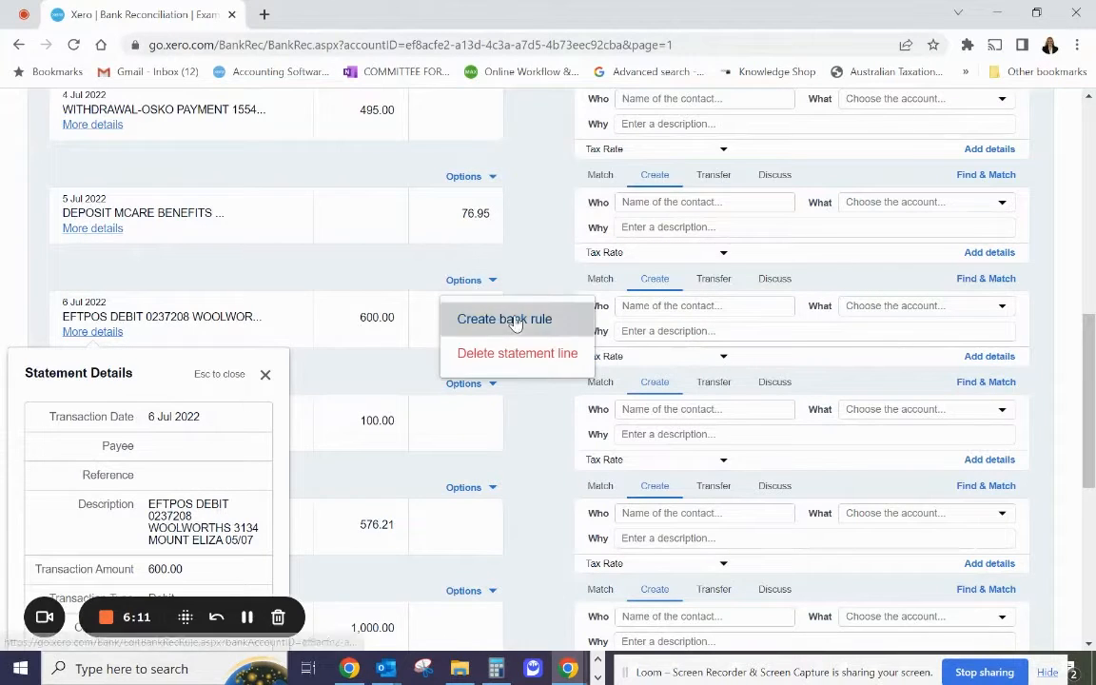
left_click(504, 319)
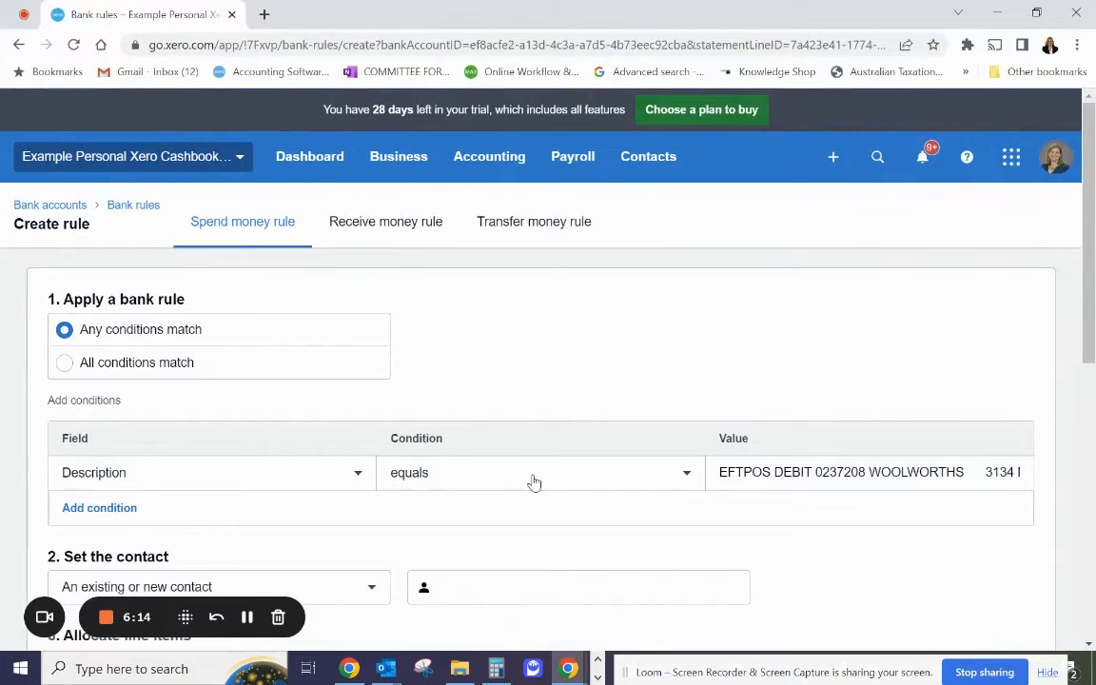
Set the rule's matching condition so that the description contains WOOLWORTHS.
left_click(535, 482)
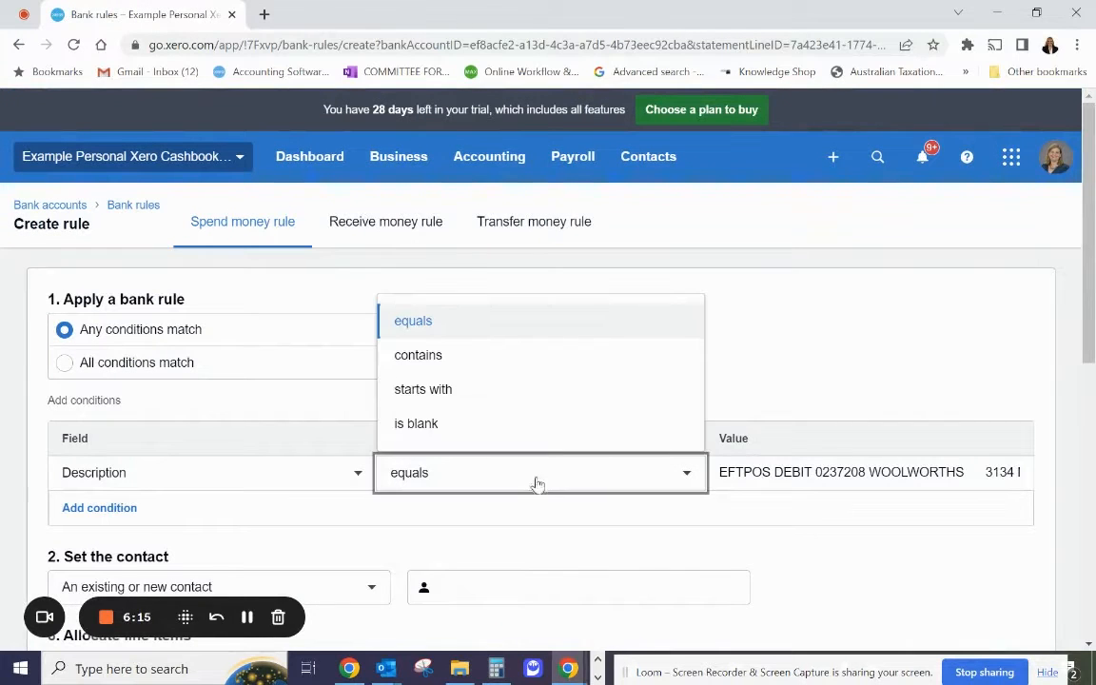
left_click(504, 357)
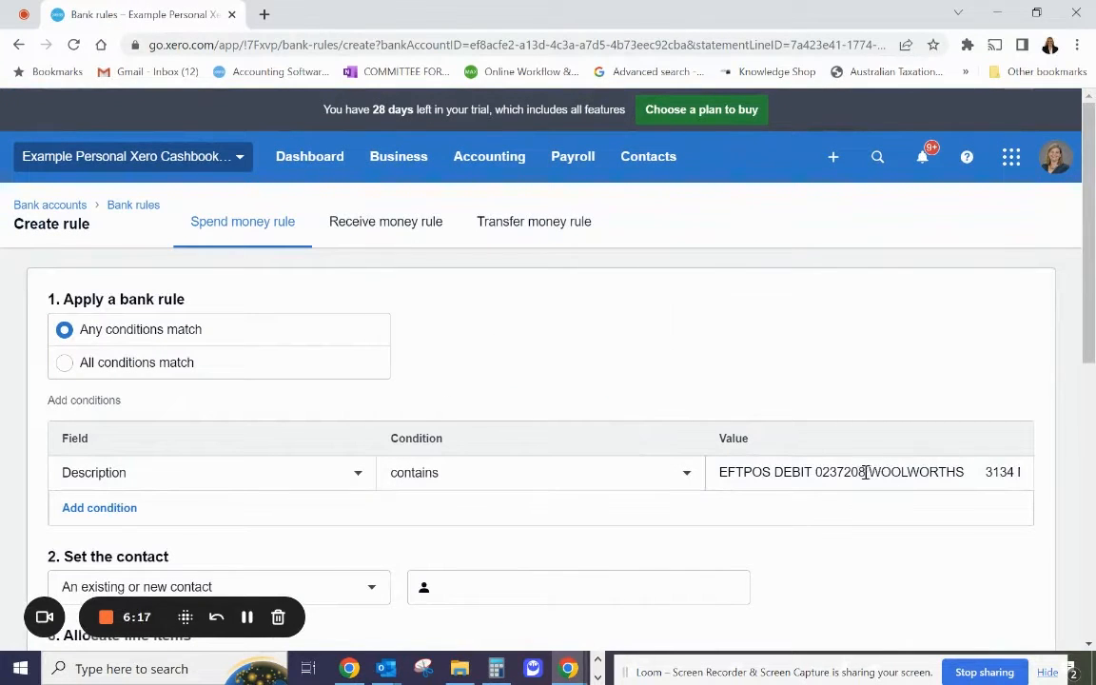
left_click_drag(869, 471, 511, 419)
key("BackSpace")
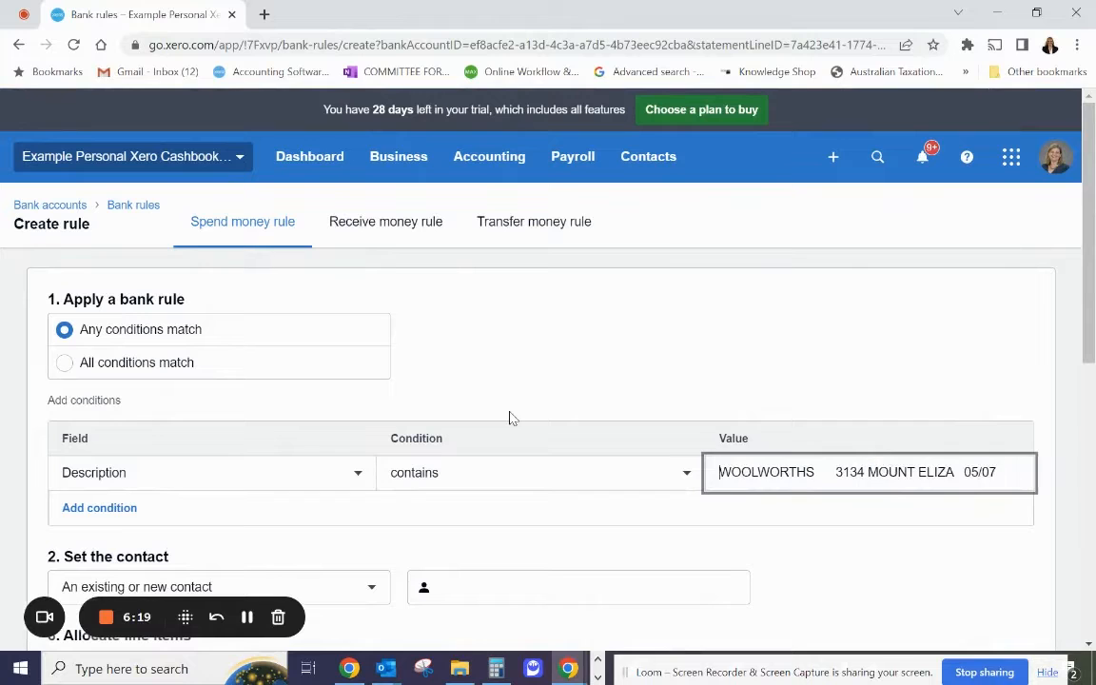
key("Right")
key("Right")
key("Right")
key("Right")
key("Right")
key("Right")
key("Right")
key("Right")
key("Right")
key("Right")
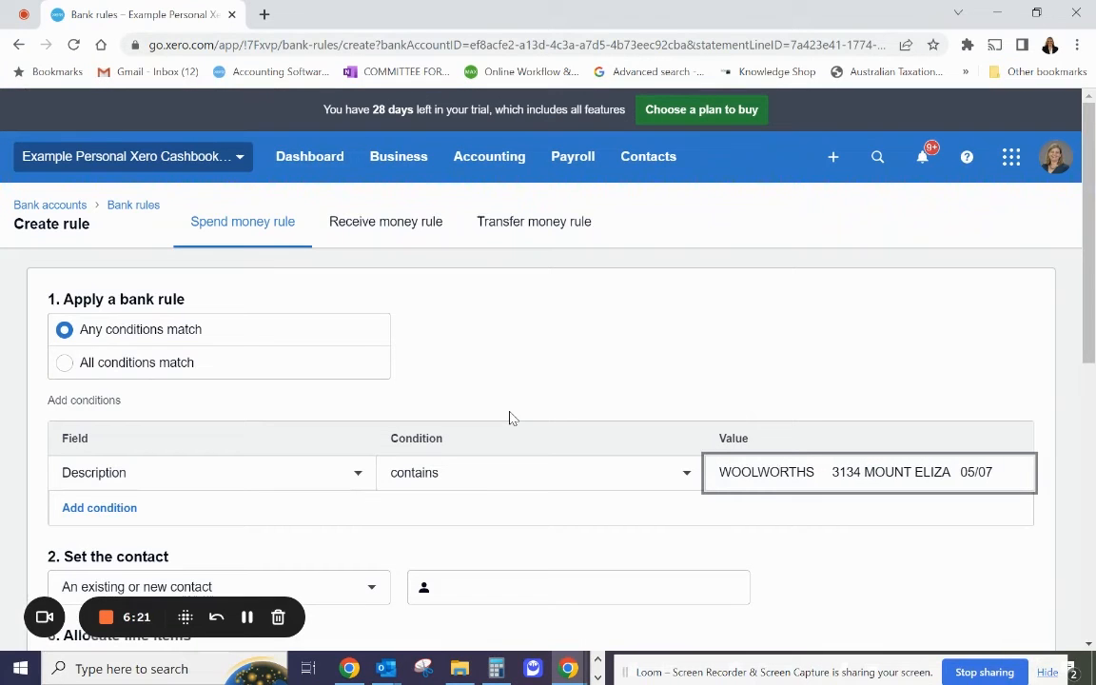
key("Delete")
key("Delete")
key("Delete")
key("Delete")
key("Delete")
key("Delete")
key("Delete")
key("Delete")
key("Delete")
key("Delete")
key("Delete")
key("Delete")
key("Delete")
key("Delete")
key("Delete")
key("Delete")
key("Delete")
key("Delete")
key("Delete")
key("Delete")
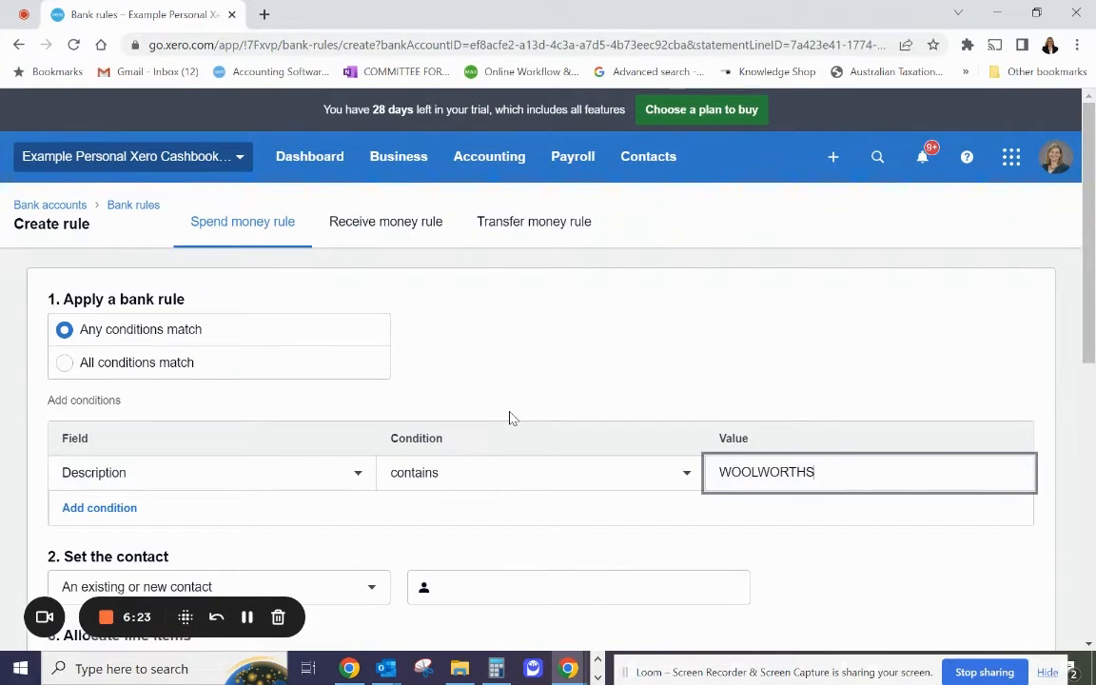
Set the Woolworths bank rule's contact to Woolworth.
scroll(508, 416, "down", 3)
left_click(509, 401)
type("Wool")
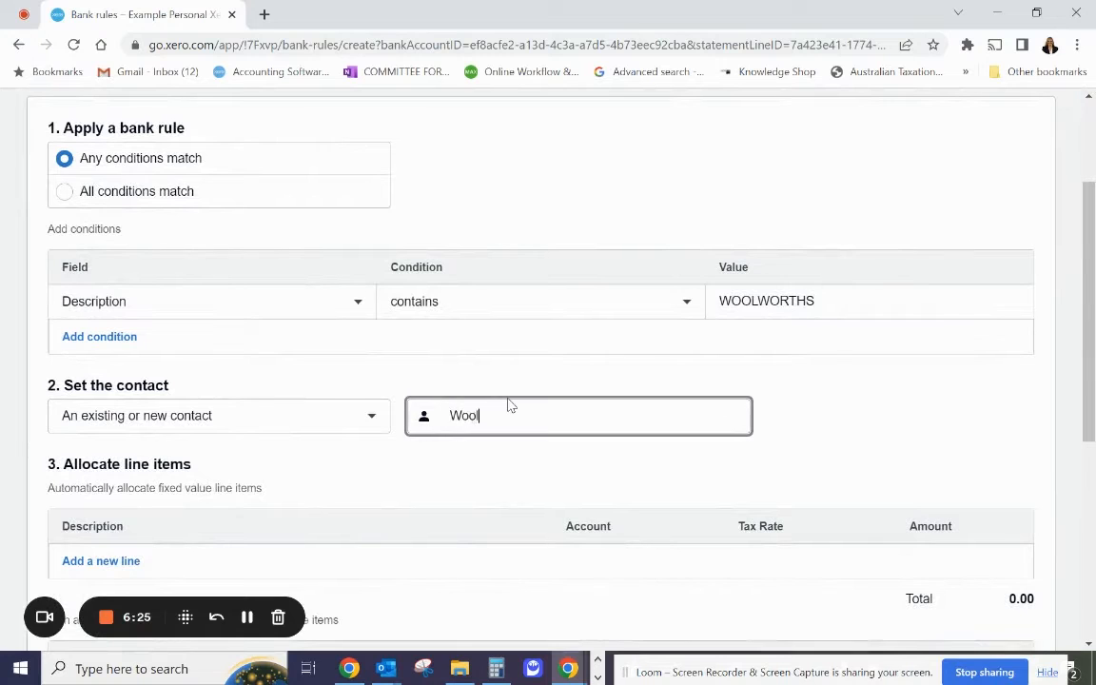
left_click(504, 468)
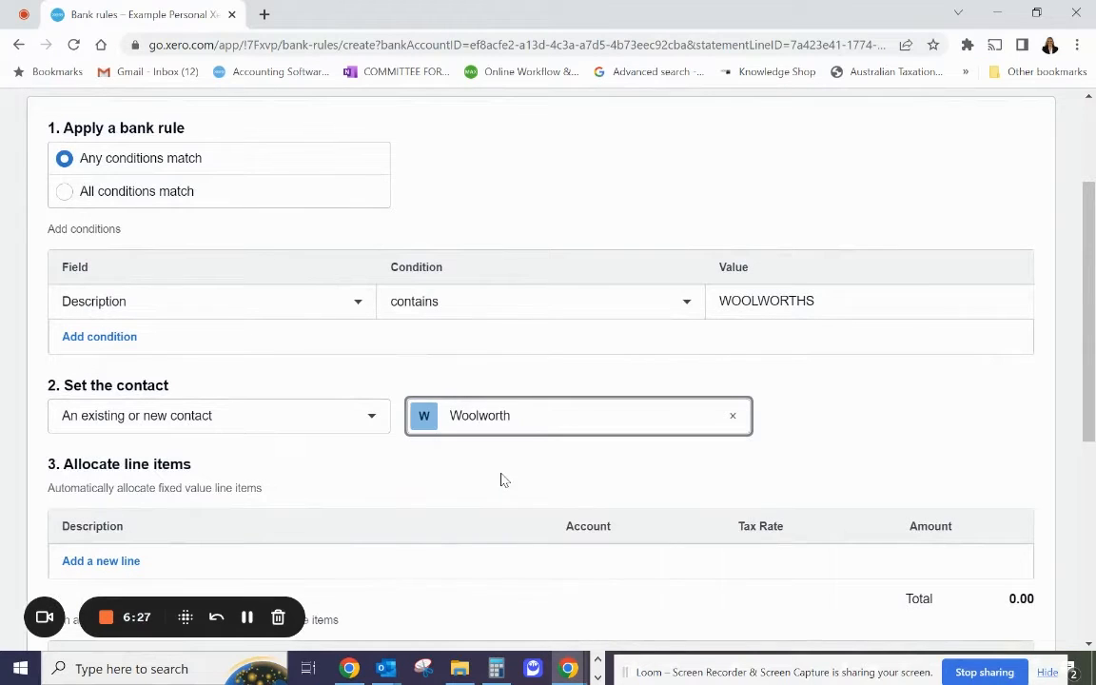
Allocate 100% of the rule's remainder to a line described as groceries under account 386 - Supermarket.
scroll(514, 466, "down", 5)
left_click(227, 451)
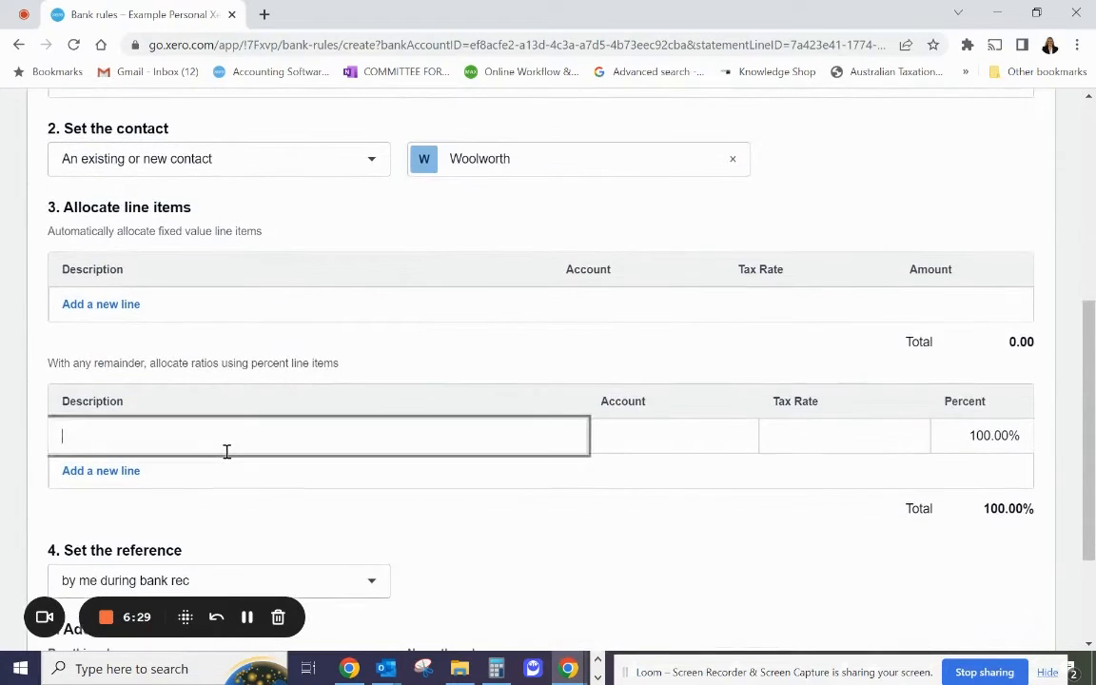
type("groceries")
key("Tab")
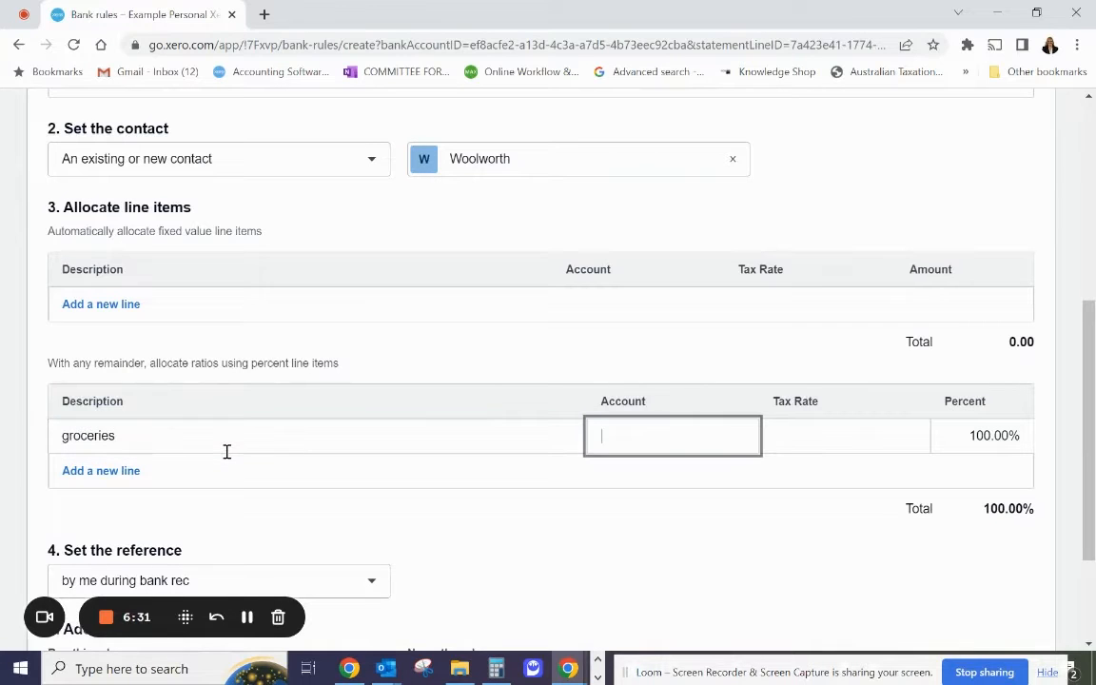
type("sup")
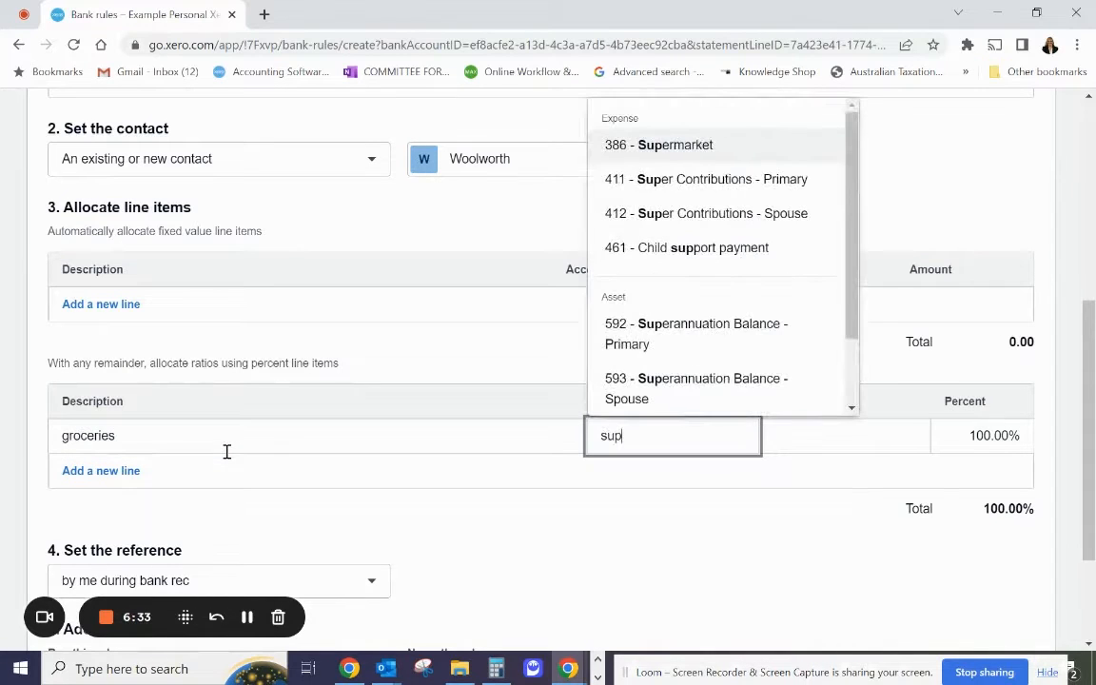
left_click(749, 143)
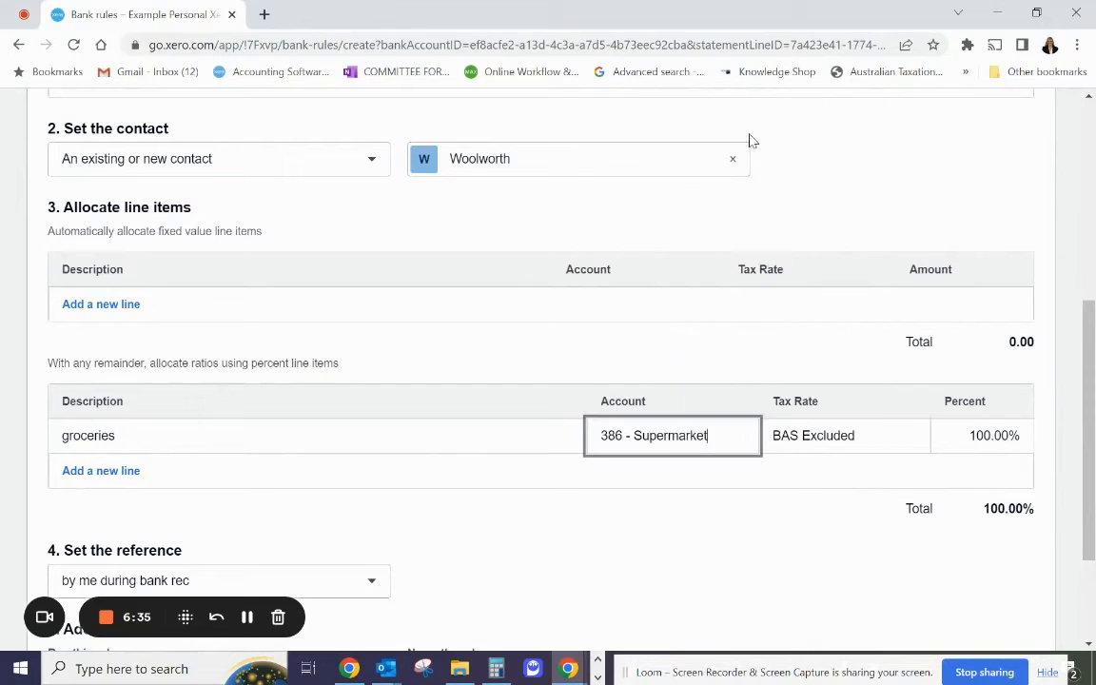
Set the rule's reference to come from the Reference, run it on all bank accounts and save it.
scroll(794, 531, "down", 3)
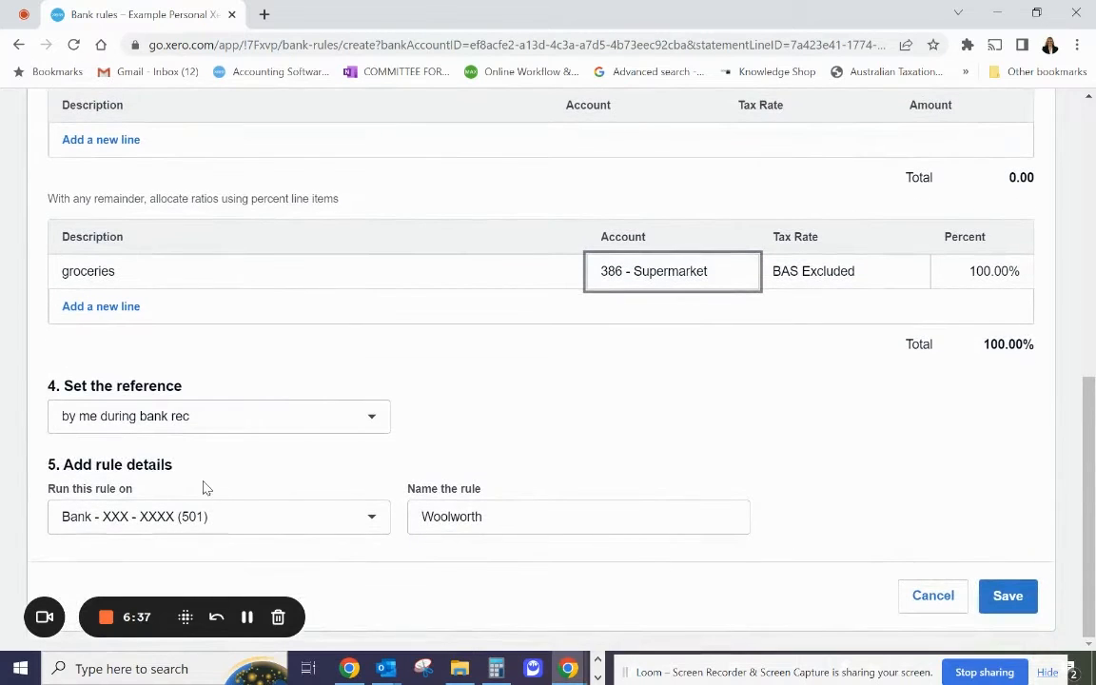
left_click(280, 417)
left_click(247, 195)
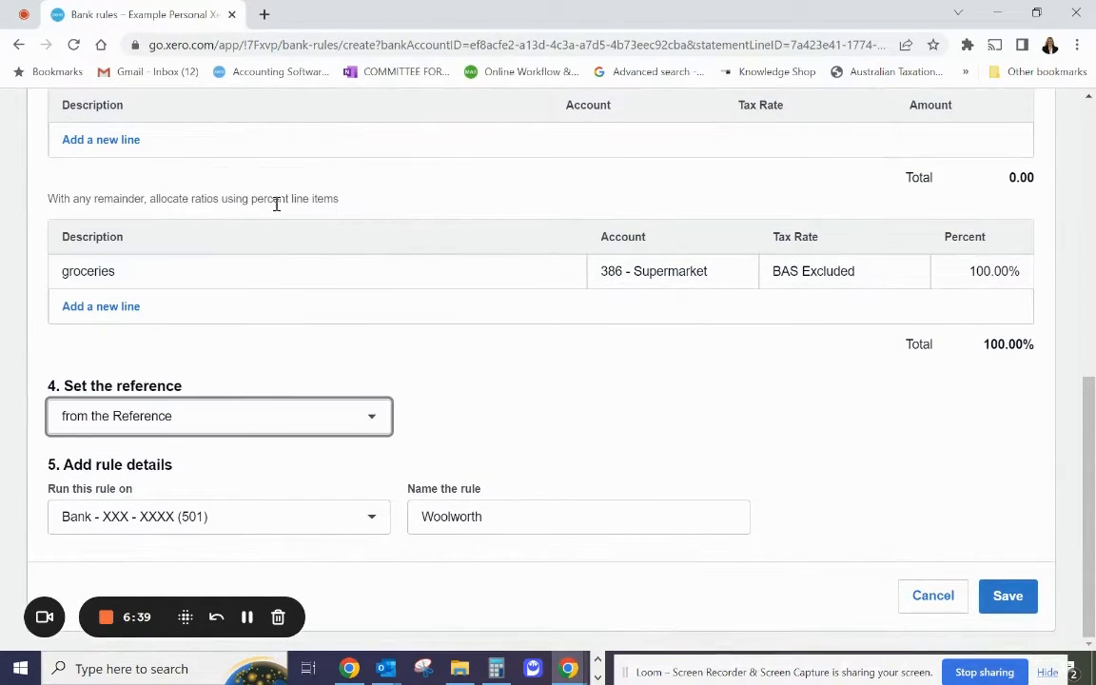
left_click(299, 518)
left_click(288, 367)
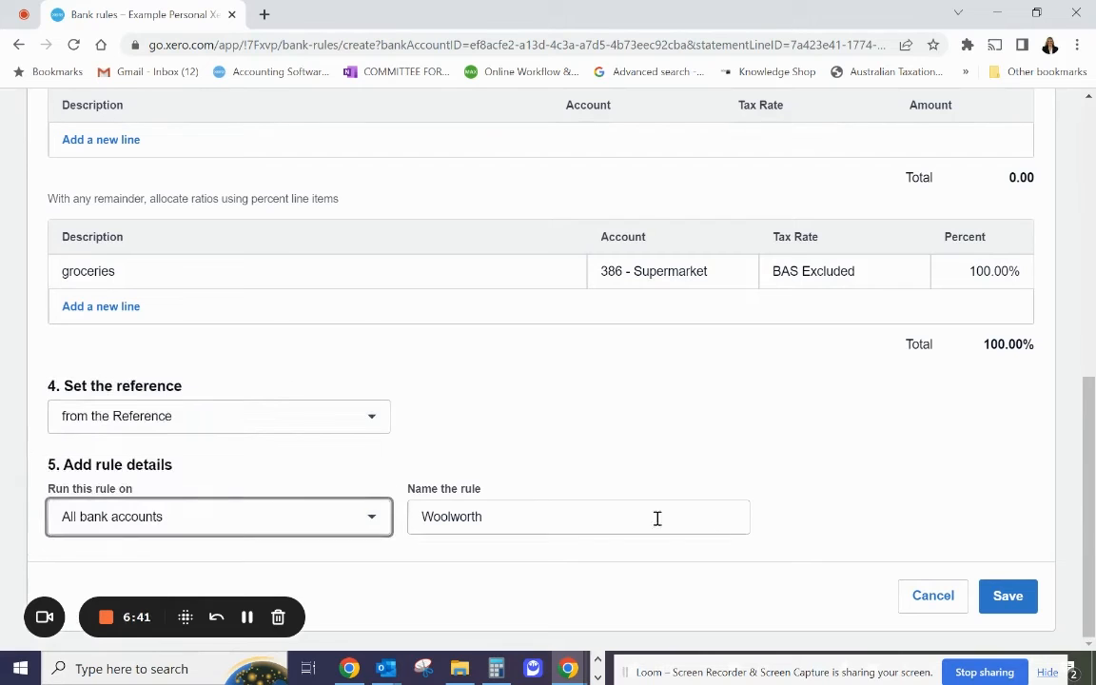
left_click(1006, 595)
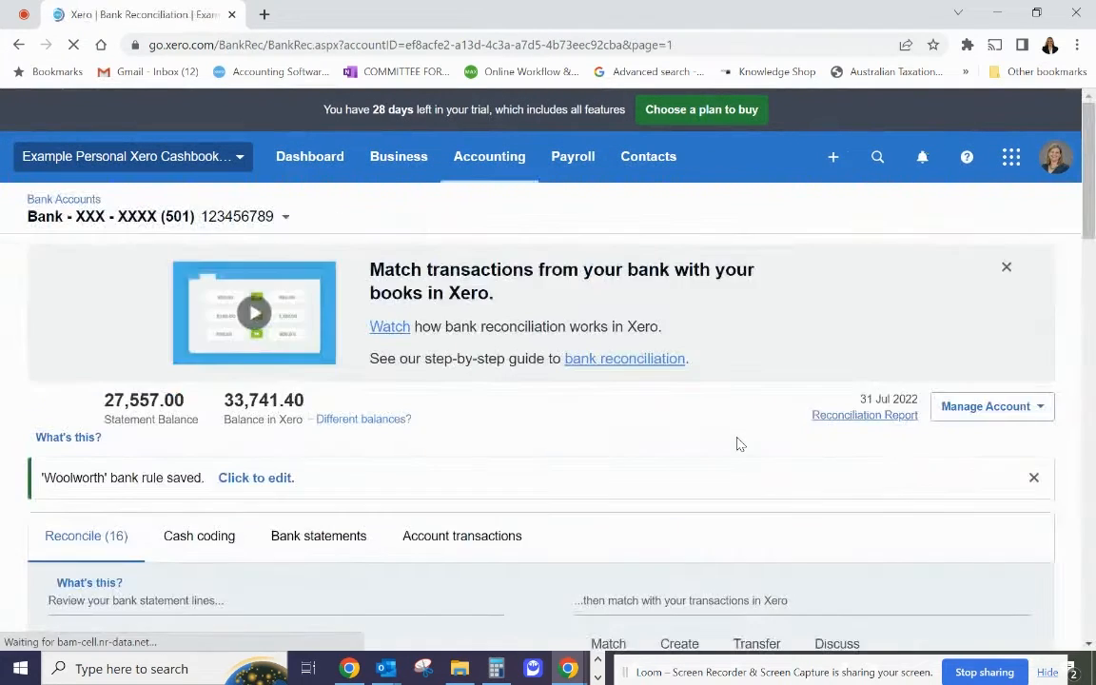
Reconcile the Woolworths 600.00, 22 Jul Child 1, Aldi 424.58 and 29 Jul Child 1 17.00 payments using their suggested rules.
scroll(740, 444, "down", 5)
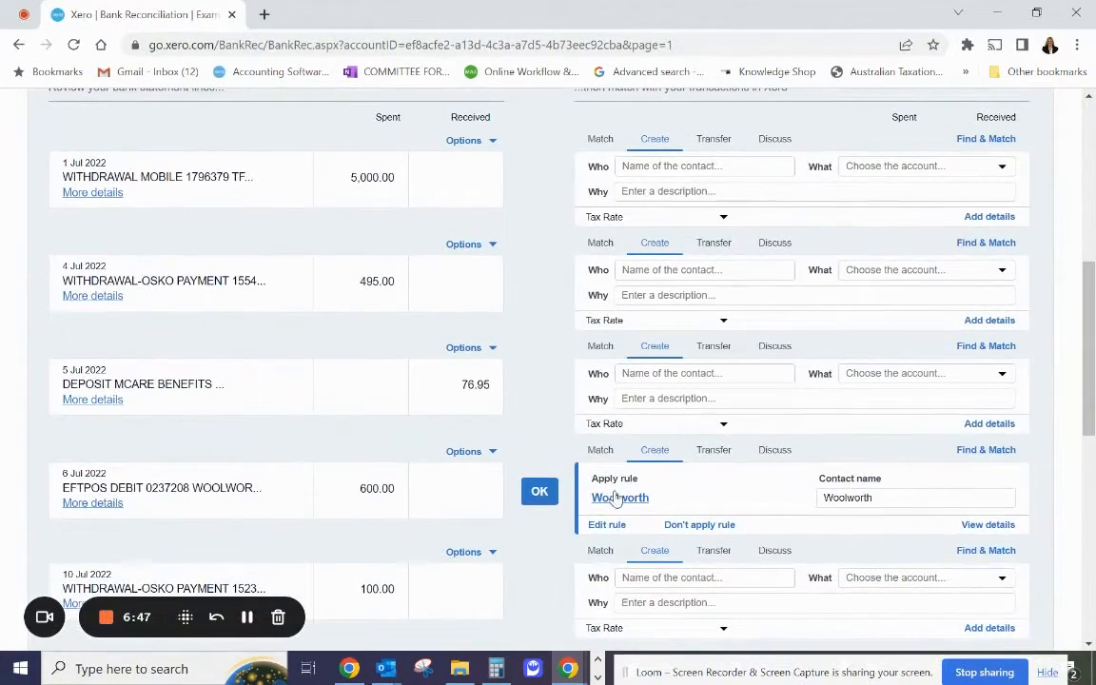
left_click(539, 492)
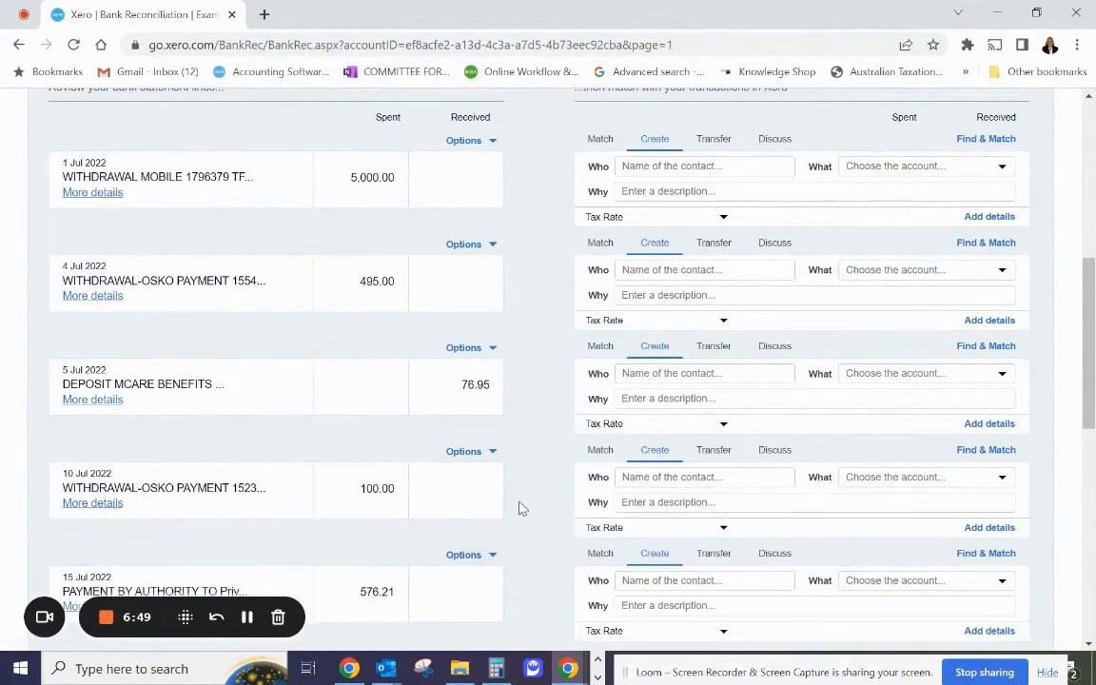
scroll(521, 507, "down", 3)
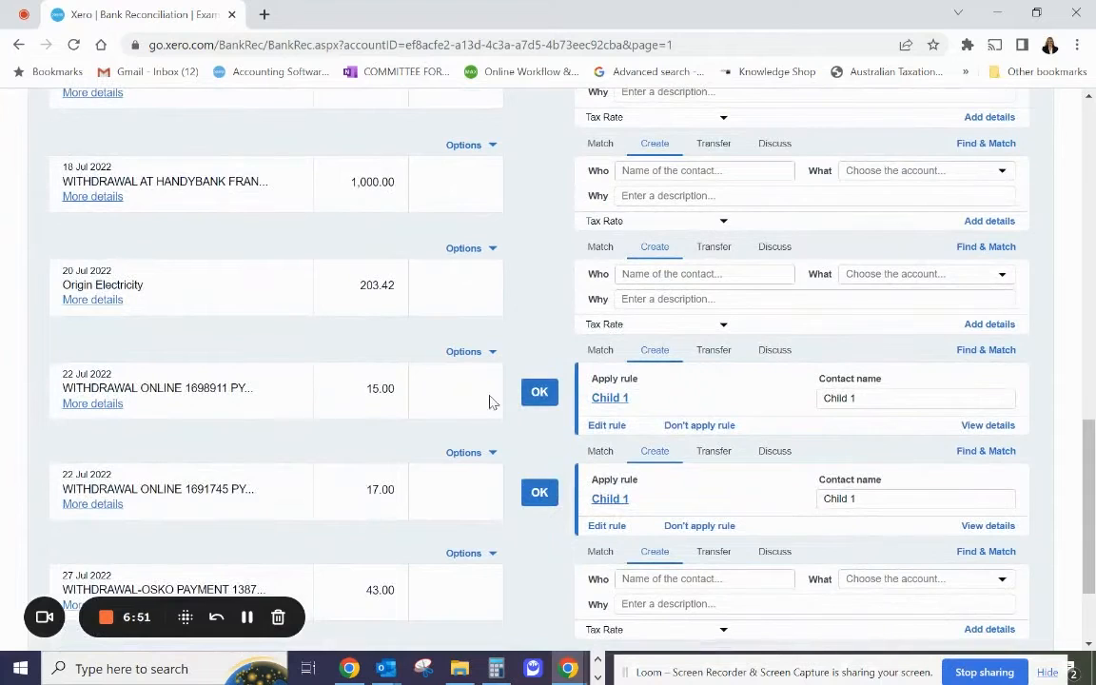
left_click(542, 398)
left_click(544, 399)
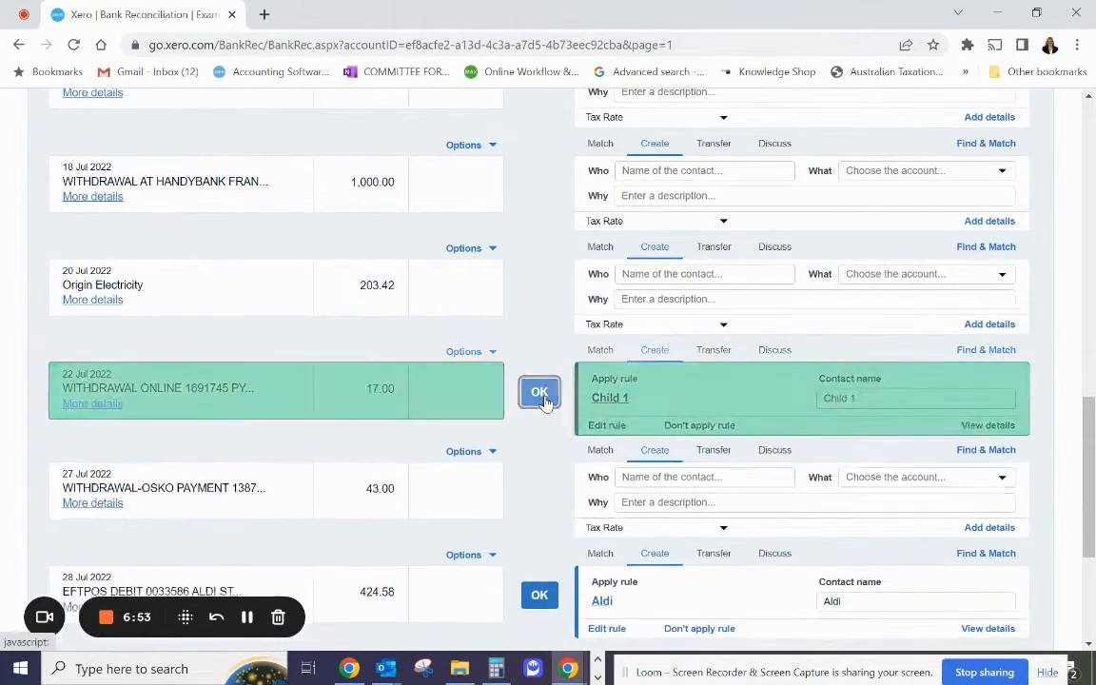
left_click(543, 501)
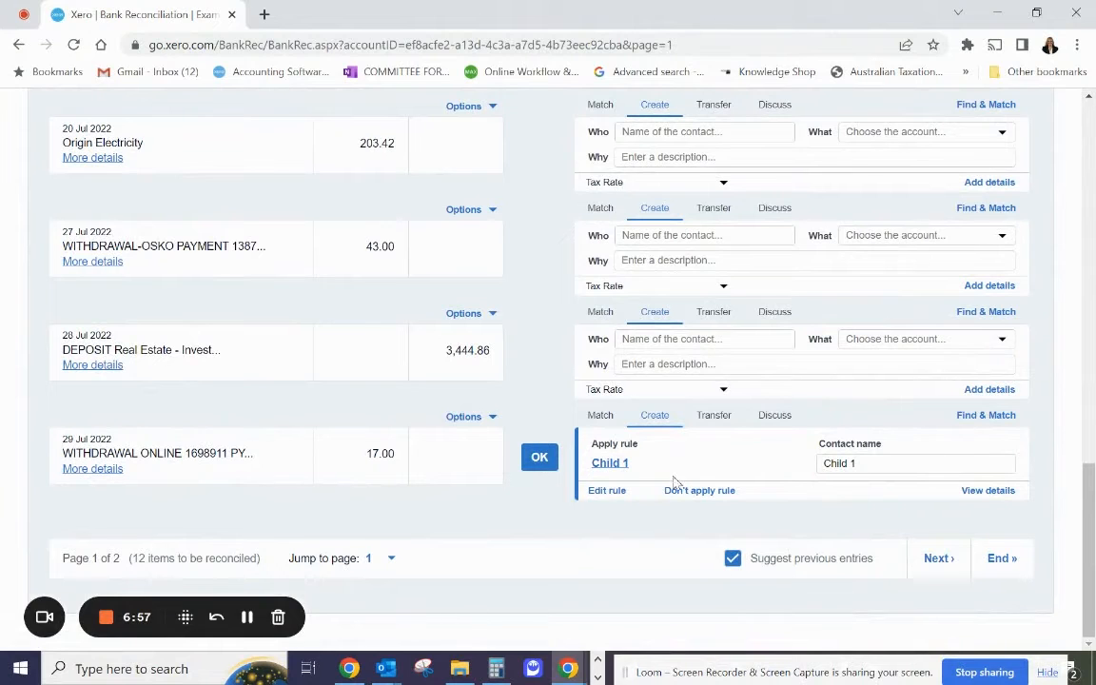
left_click(527, 463)
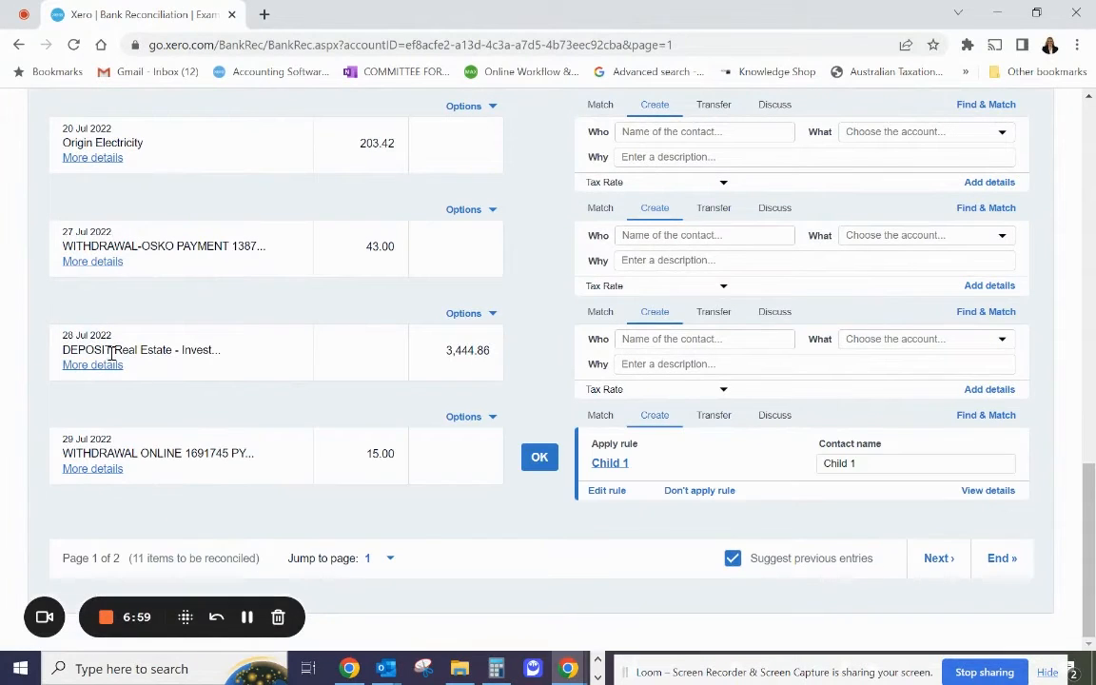
Reconcile the 28 Jul real estate deposit to new contact Real Estate Agent and account 217 - Inv. Prop Mornington - Rental Income, plus the 15.00 Child 1 payment.
left_click(91, 368)
scroll(587, 441, "up", 1)
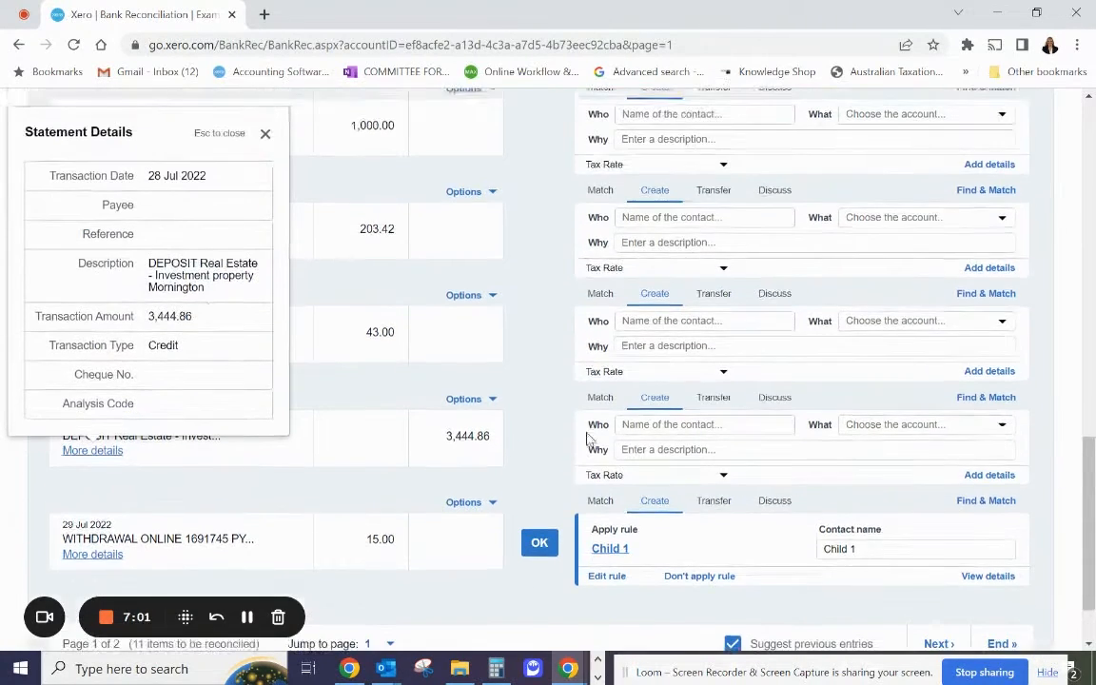
left_click(710, 425)
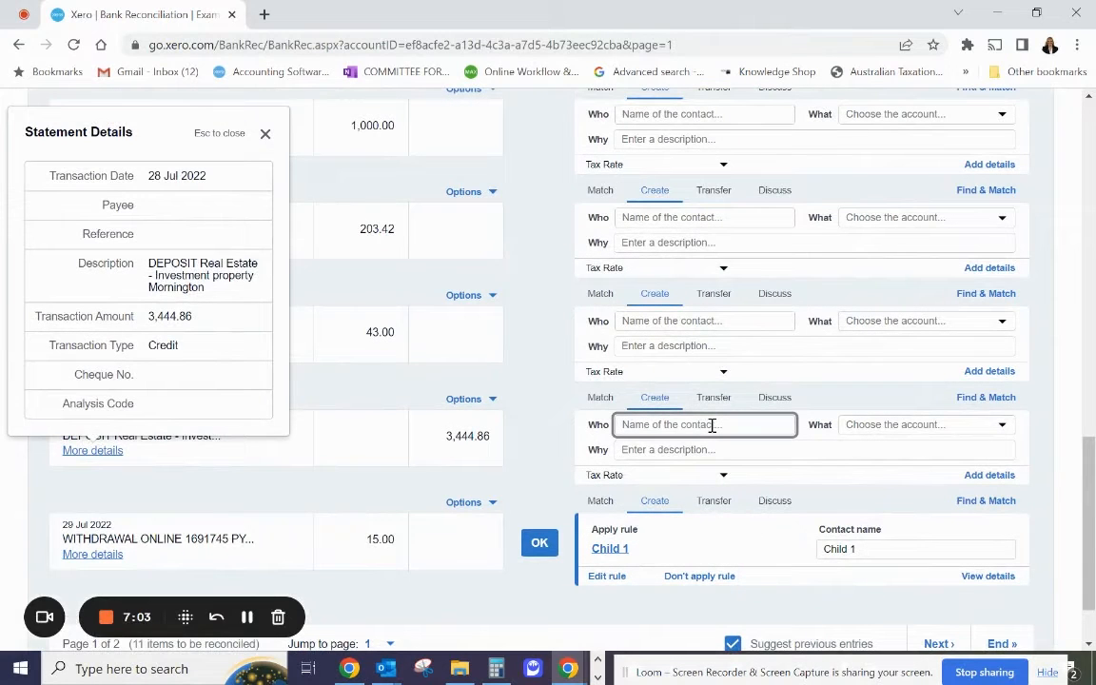
type("Real E")
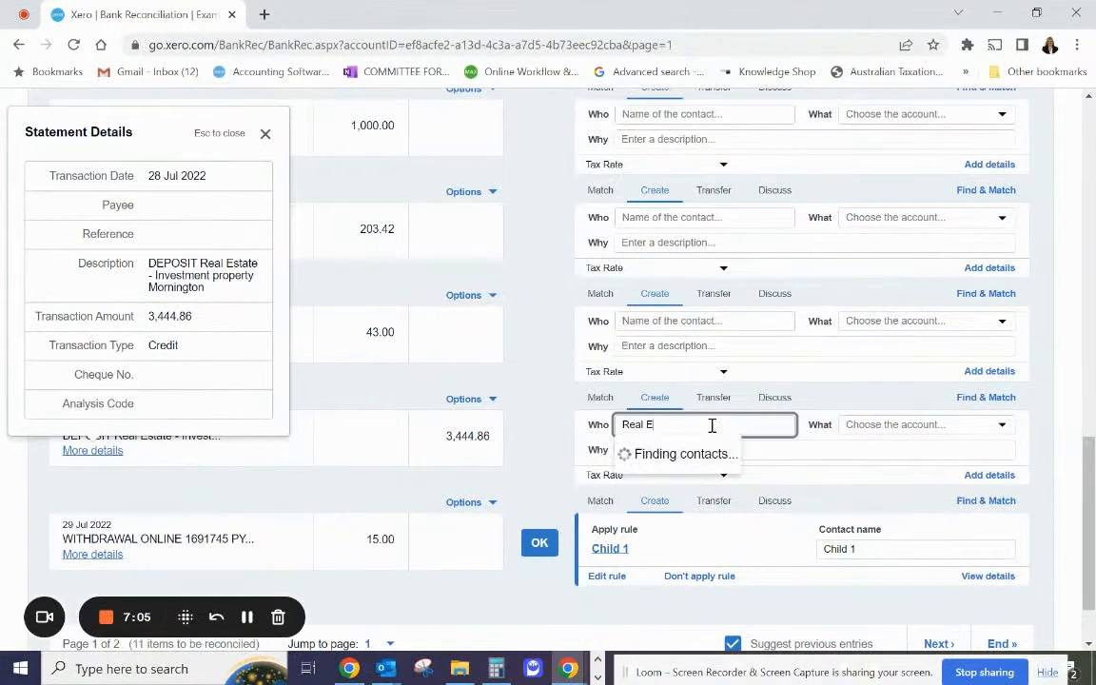
type("state Ag")
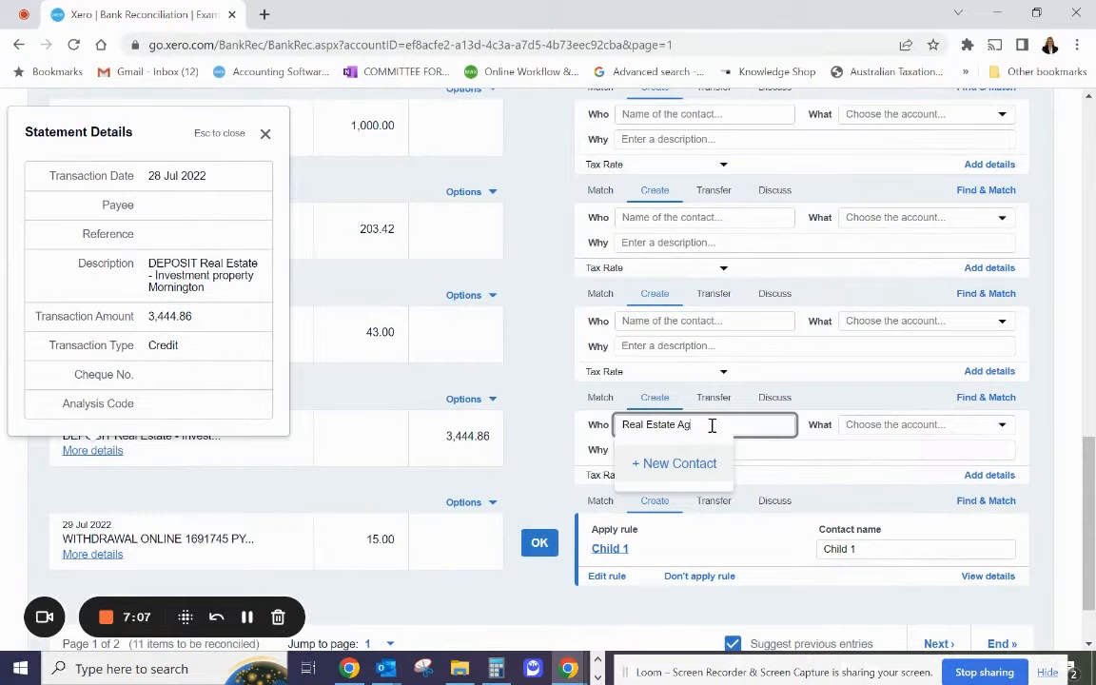
type("ent")
key("Tab")
type("mornin")
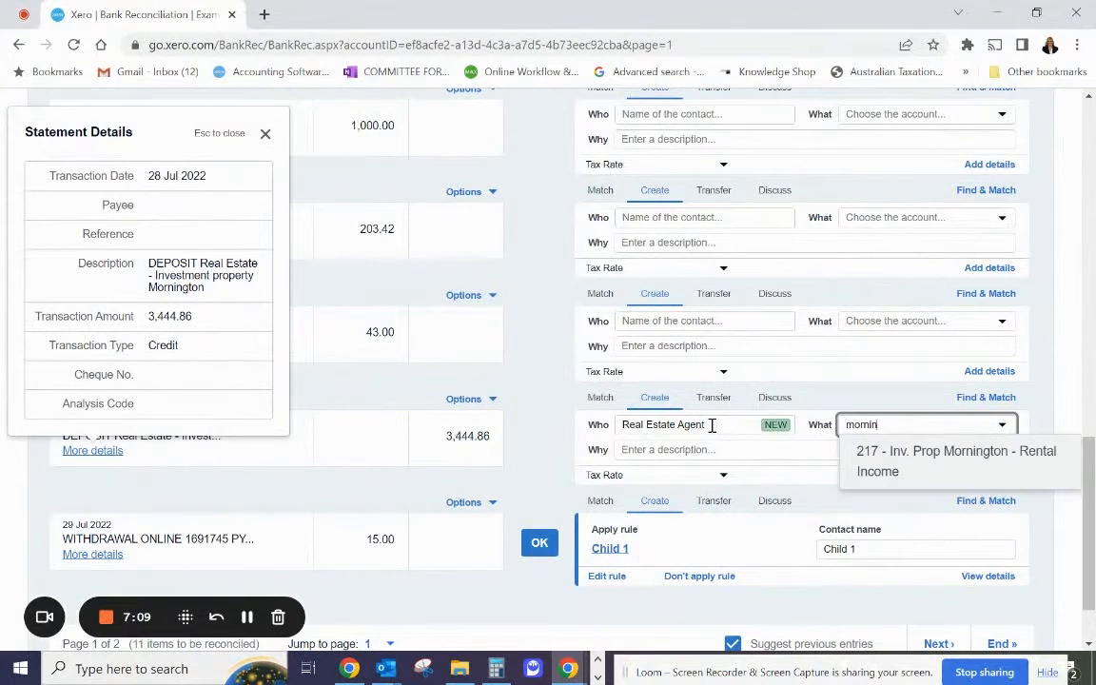
left_click(885, 451)
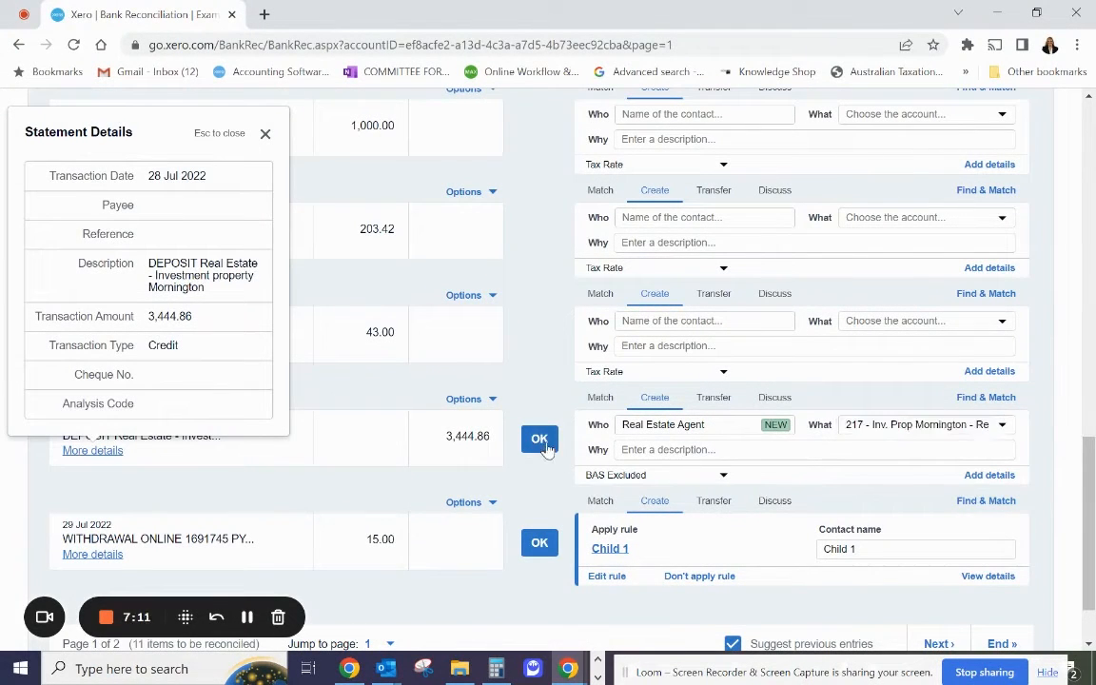
left_click(539, 438)
left_click(539, 439)
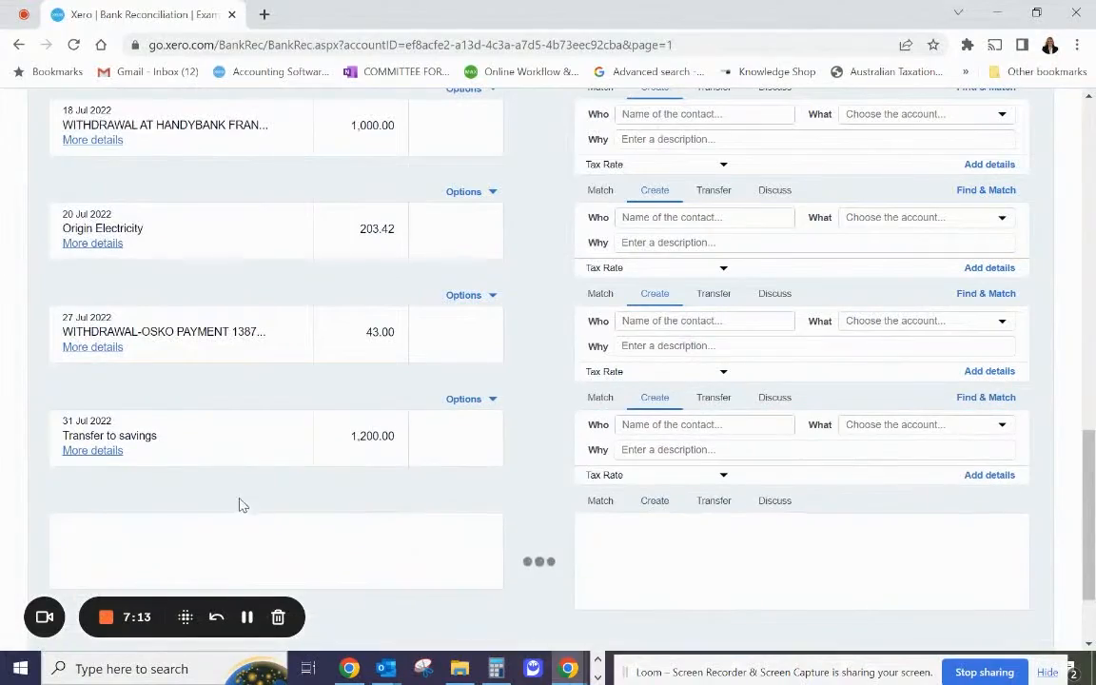
Review the remaining unreconciled lines and check the statement details of the 15 Jul 2022 payment by authority.
scroll(323, 495, "up", 5)
scroll(337, 523, "up", 6)
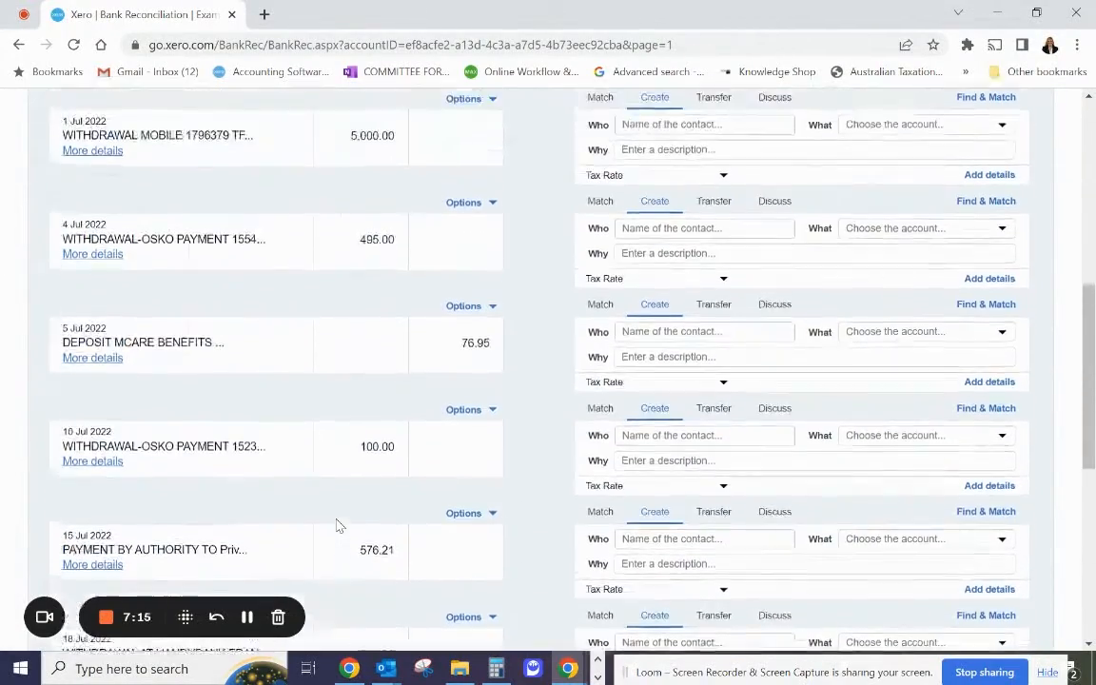
scroll(374, 506, "down", 4)
scroll(427, 483, "down", 2)
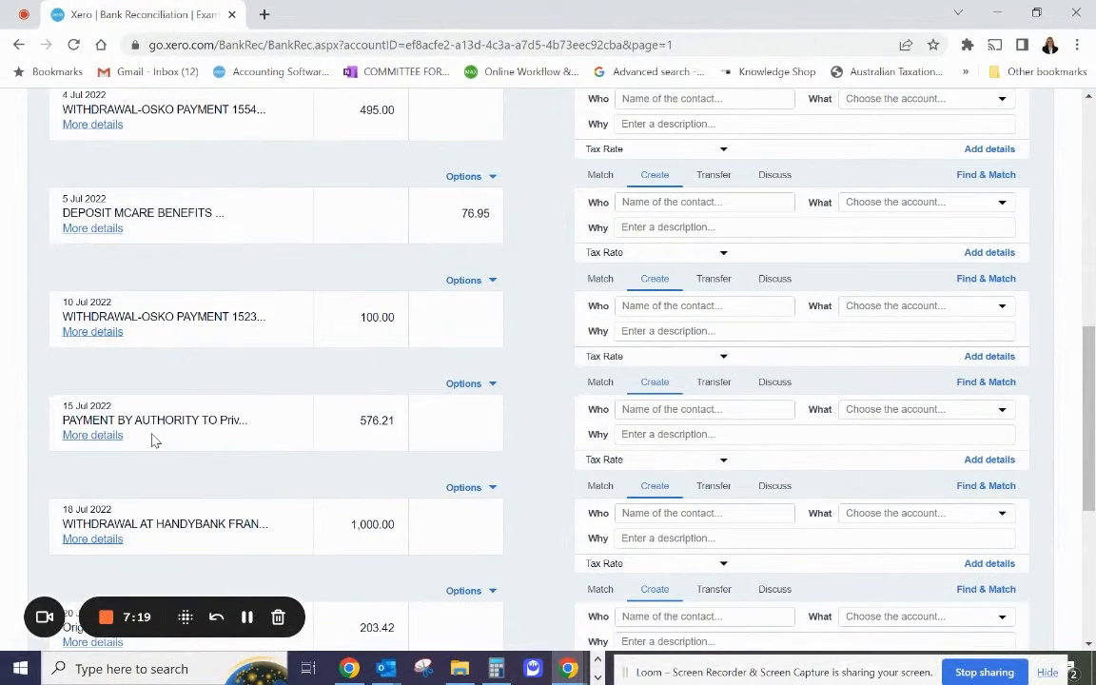
left_click(106, 436)
scroll(169, 501, "down", 3)
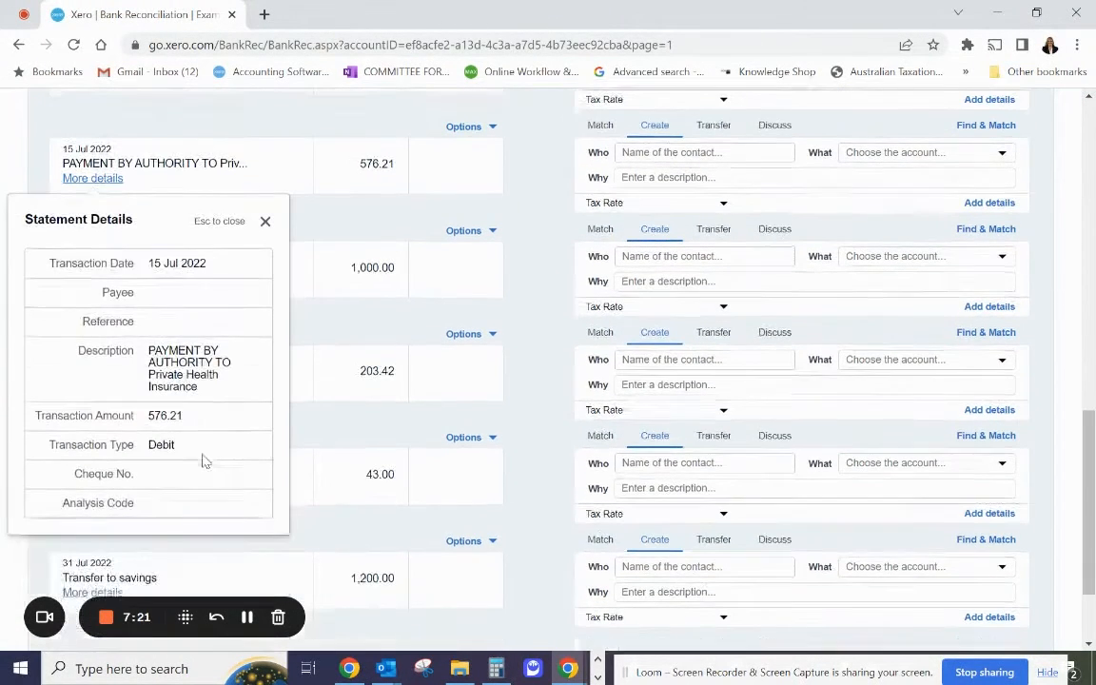
scroll(618, 197, "up", 2)
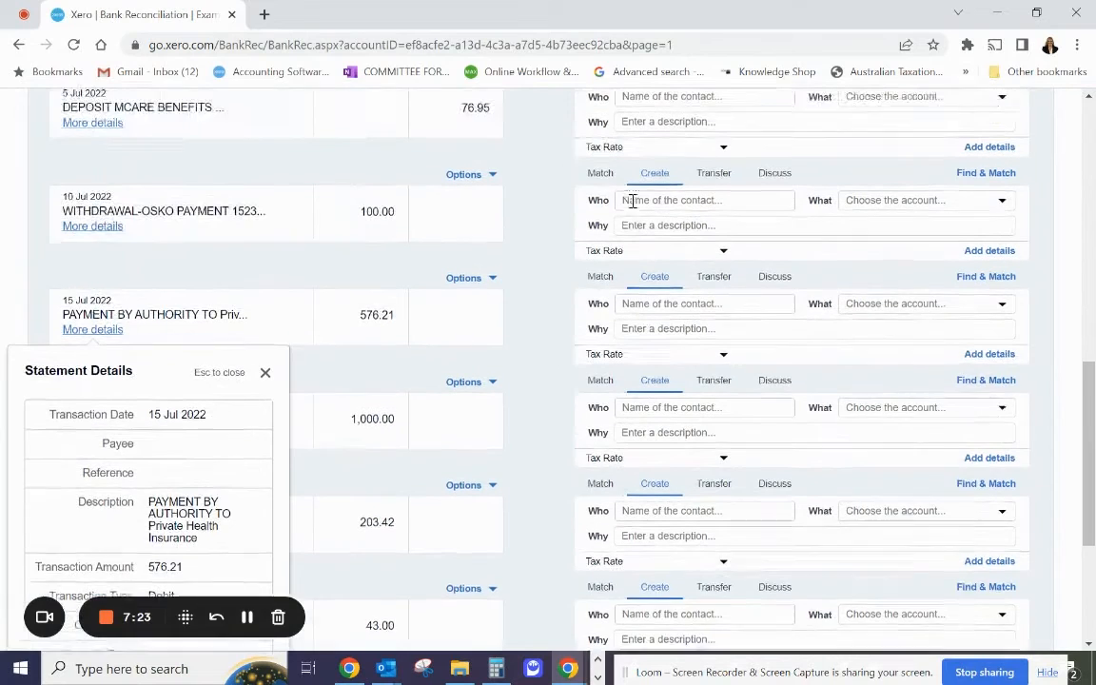
Reconcile the 15 Jul 2022 private health insurance payment with new contact Private Health Fund and account 429 - Other Personal & Medical.
left_click(632, 322)
type("Priv")
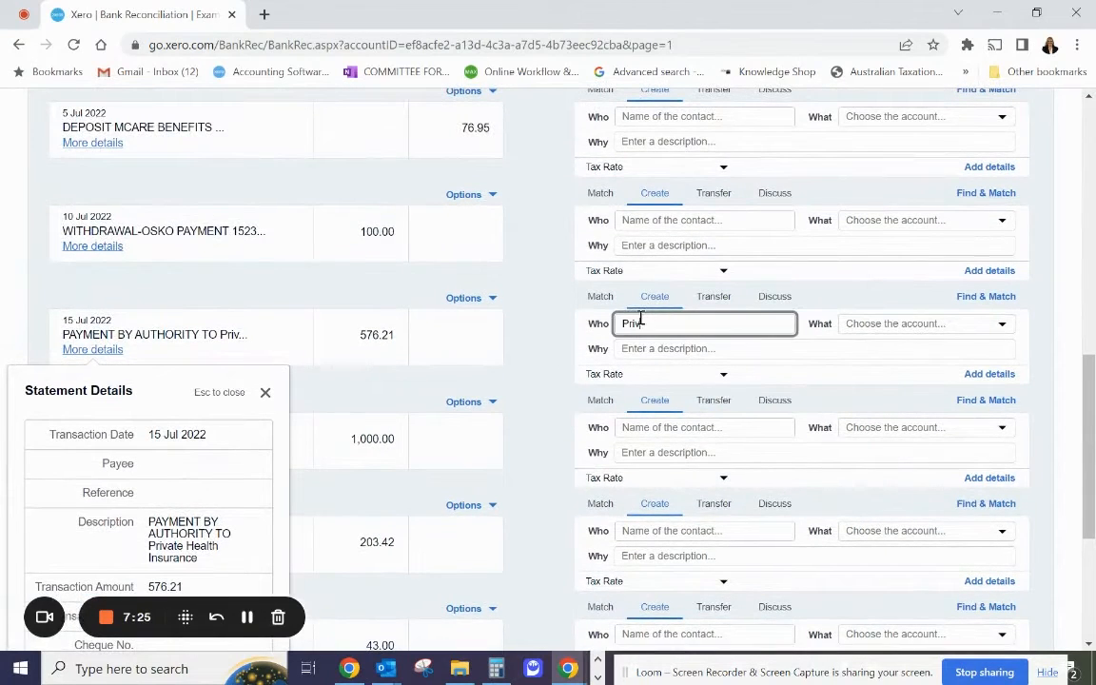
type("ate GHe")
key("BackSpace")
type("Heal")
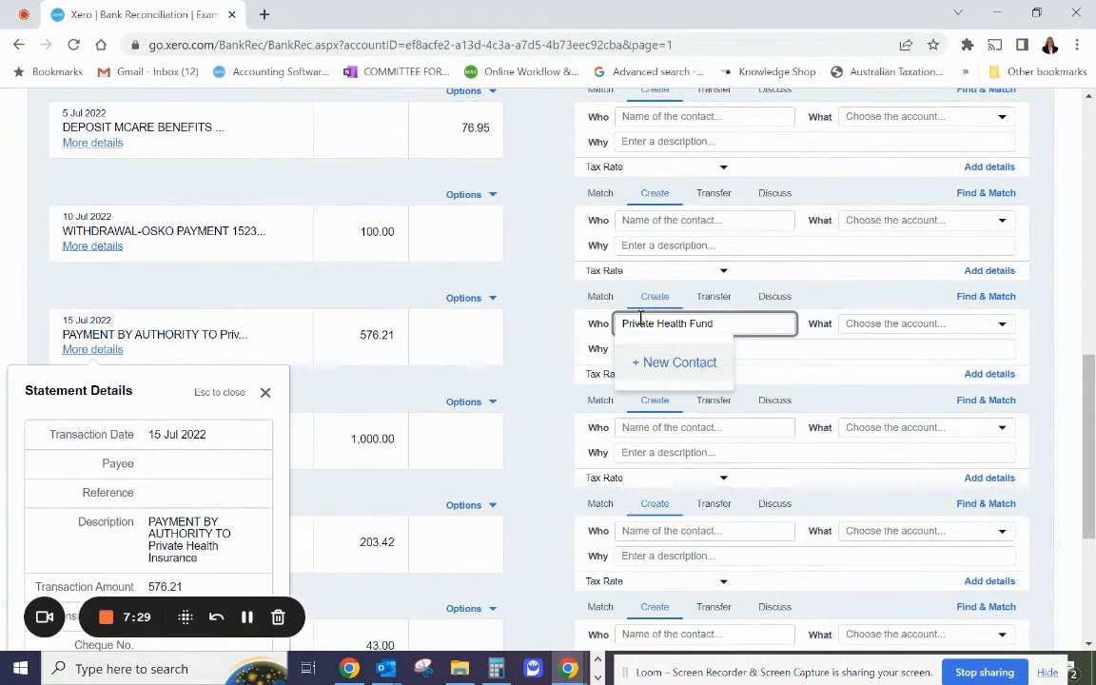
left_click(709, 377)
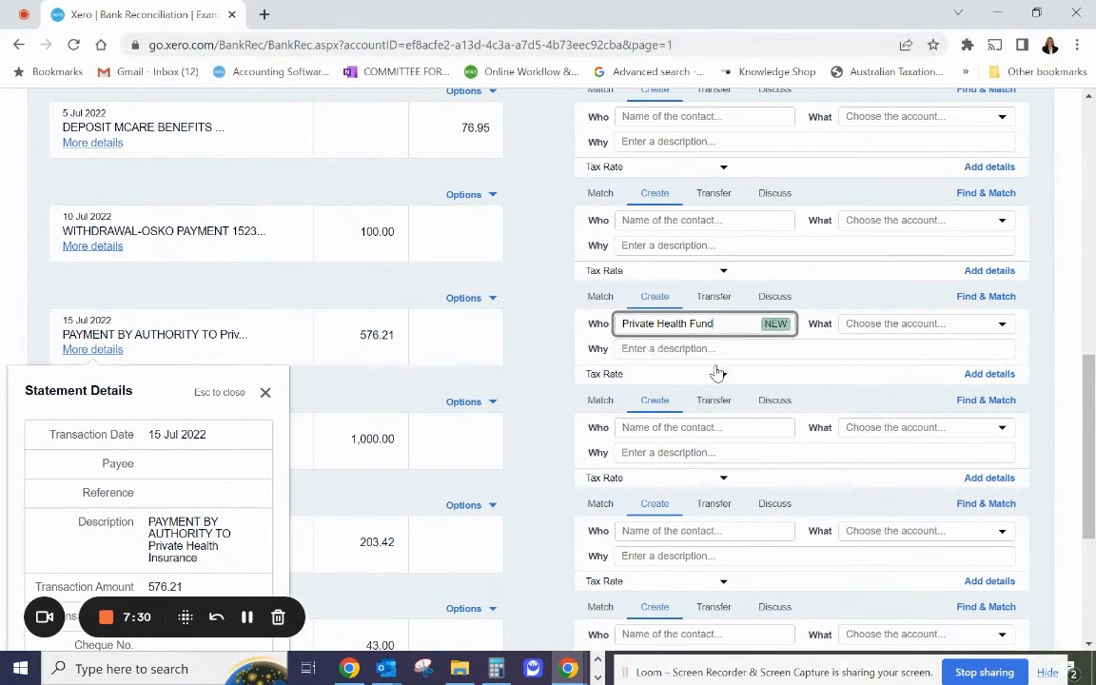
left_click(915, 328)
type("med")
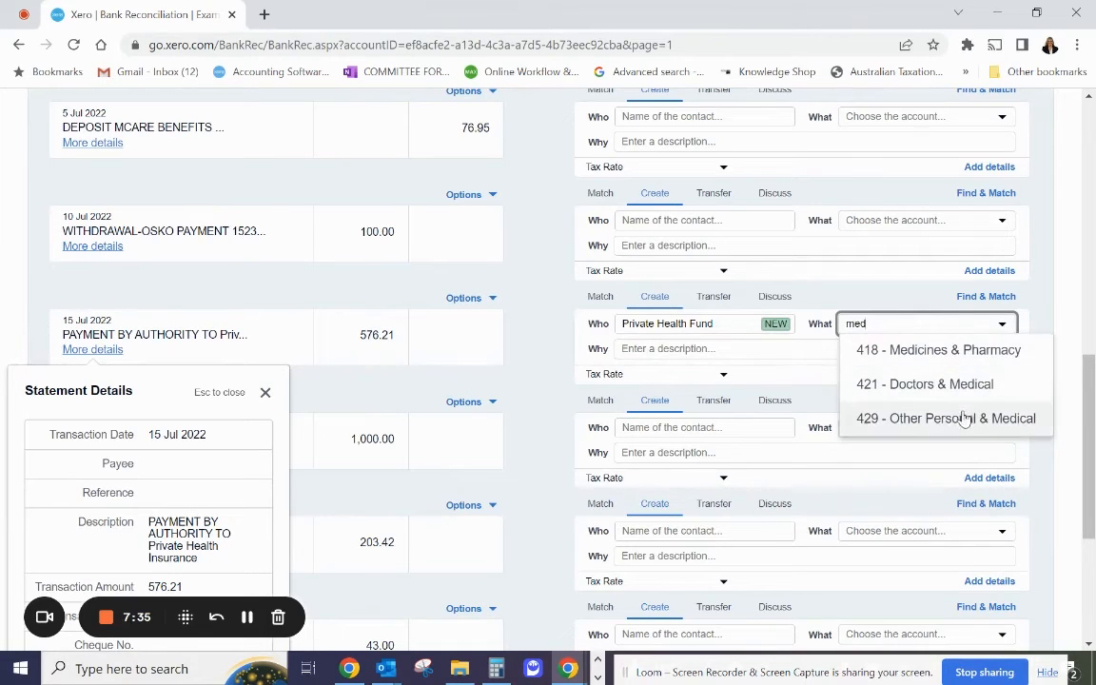
left_click(932, 420)
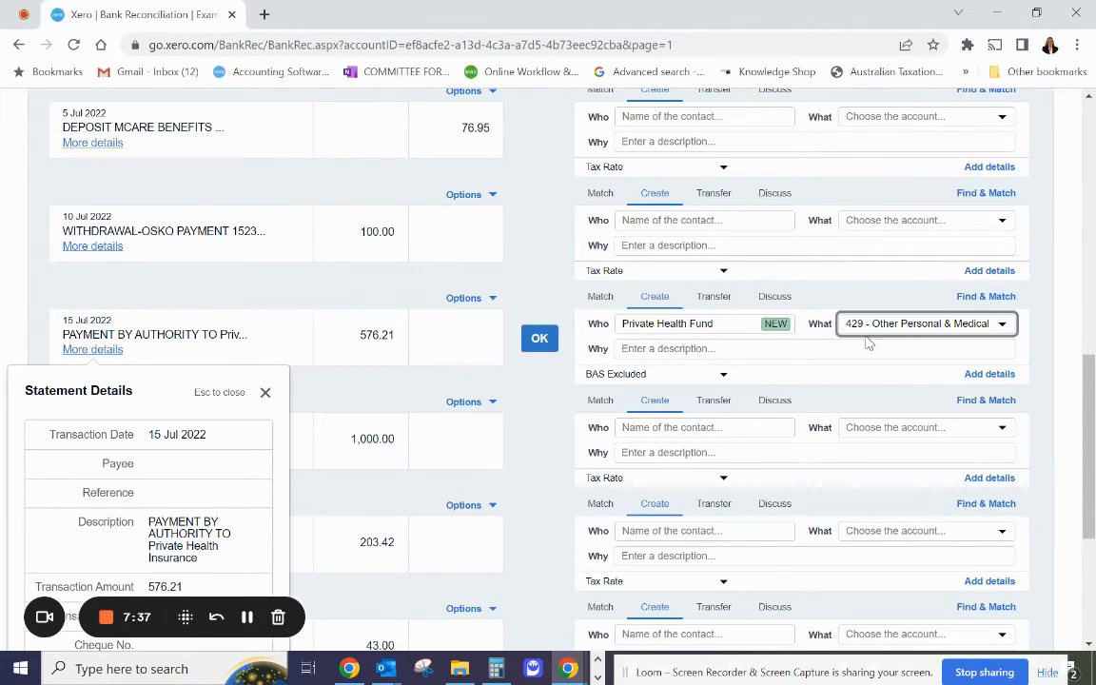
left_click(539, 339)
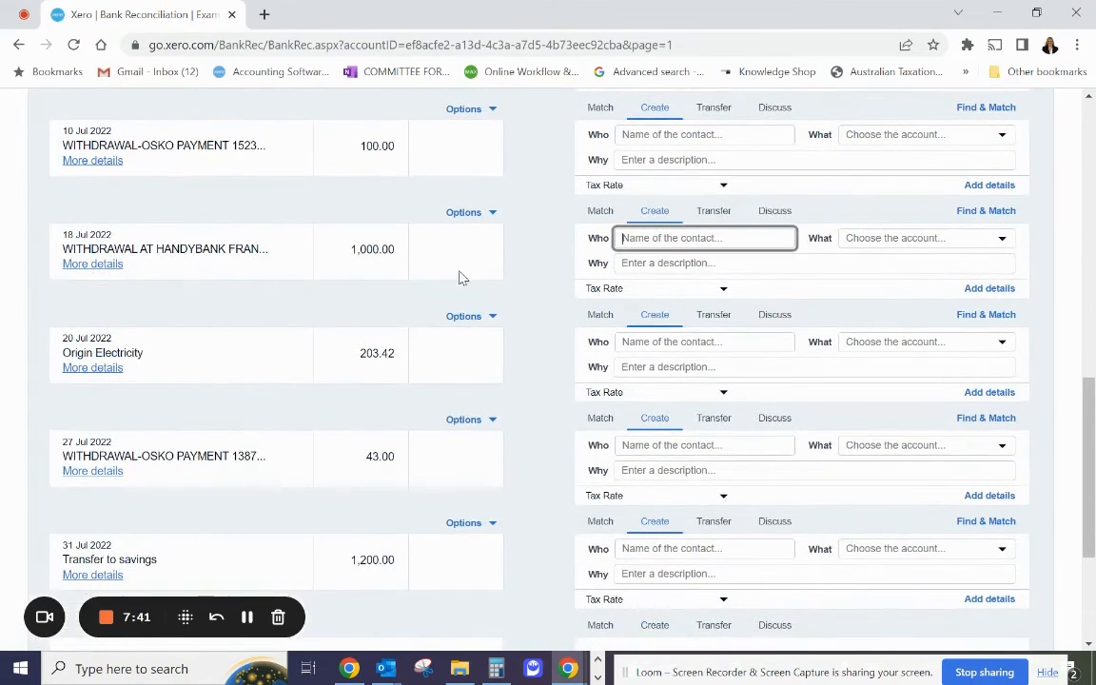
Reconcile the 18 Jul 2022 Handybank withdrawal of 1,000.00 with contact Cash and account 415 - Cash/ATM withdrawals.
type("Cash")
key("Tab")
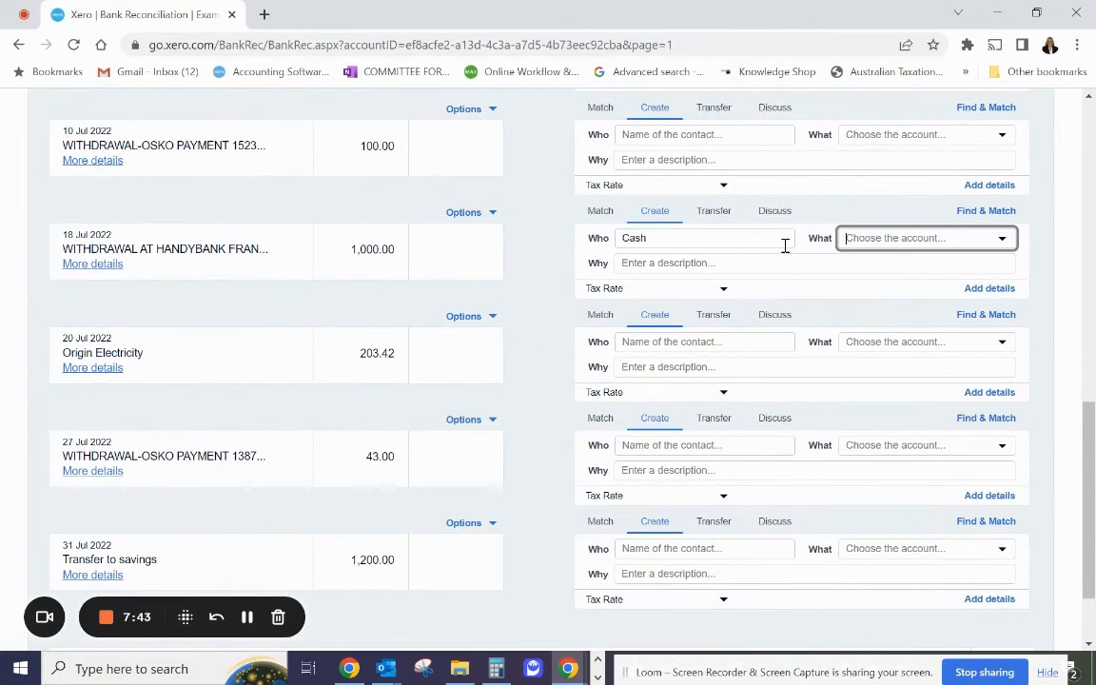
type("cash")
left_click(873, 266)
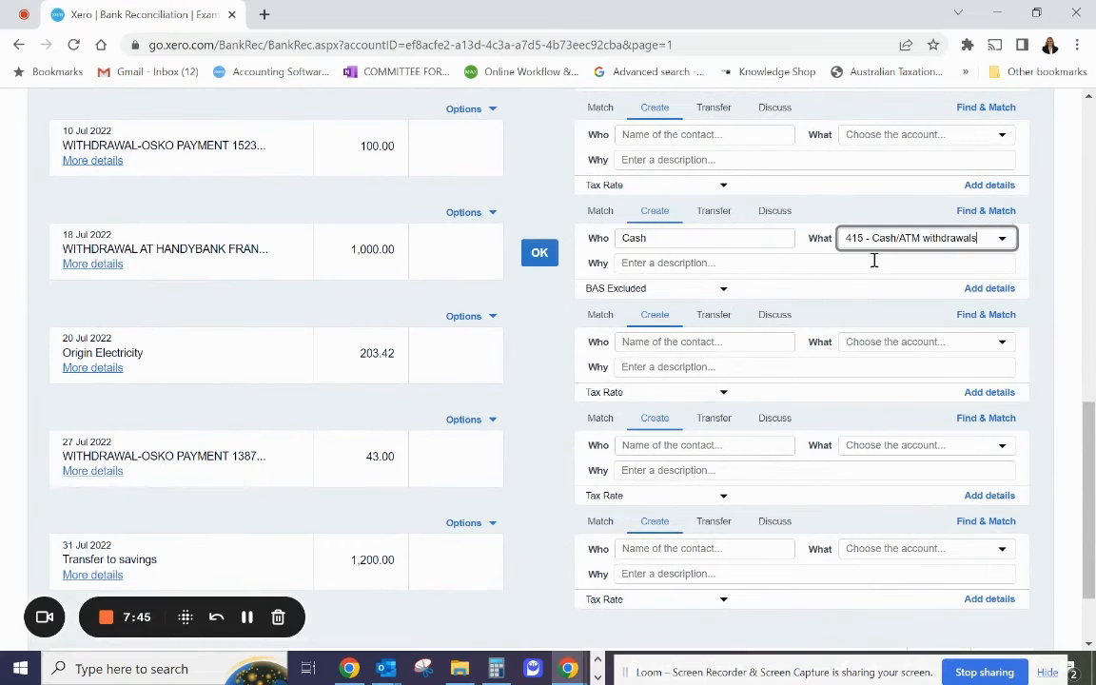
left_click(538, 260)
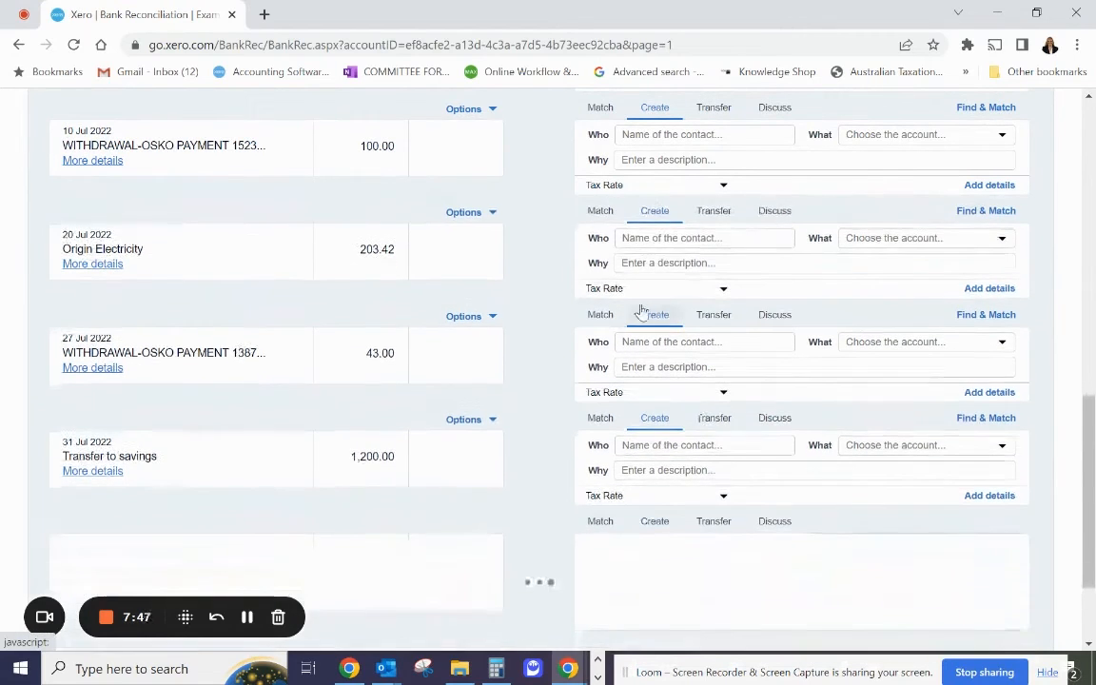
Check the statement details of the 27 Jul 2022 Osko payment and reconcile it with contact Present and account 441 - Celebrations & Gifts.
left_click(635, 239)
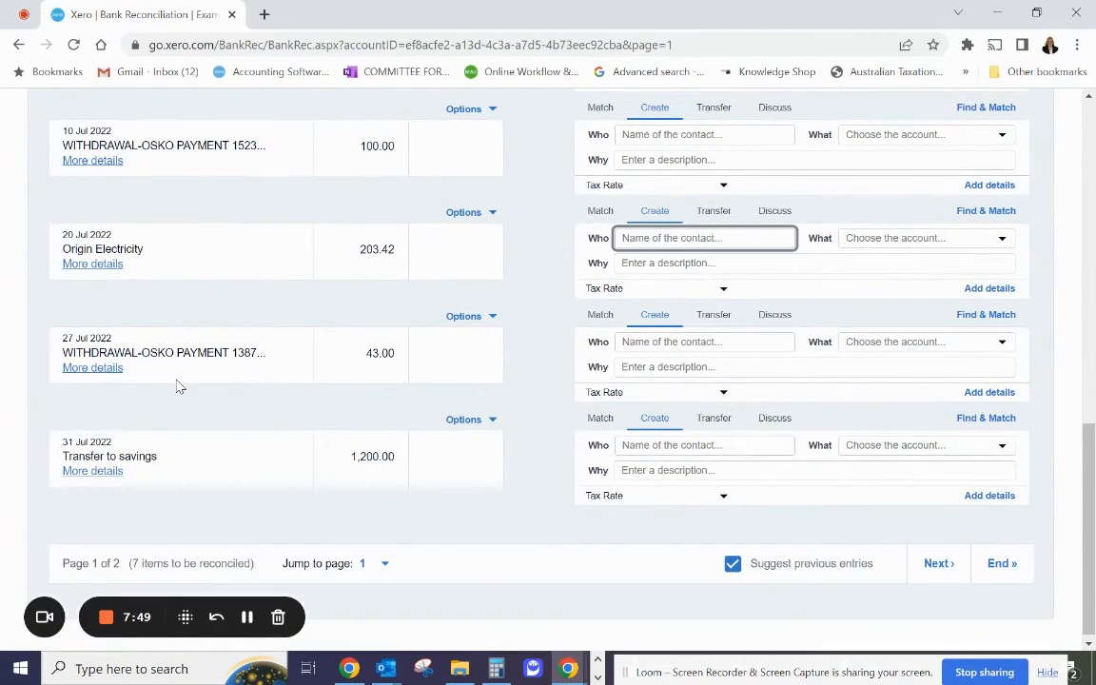
left_click(122, 369)
scroll(188, 329, "up", 1)
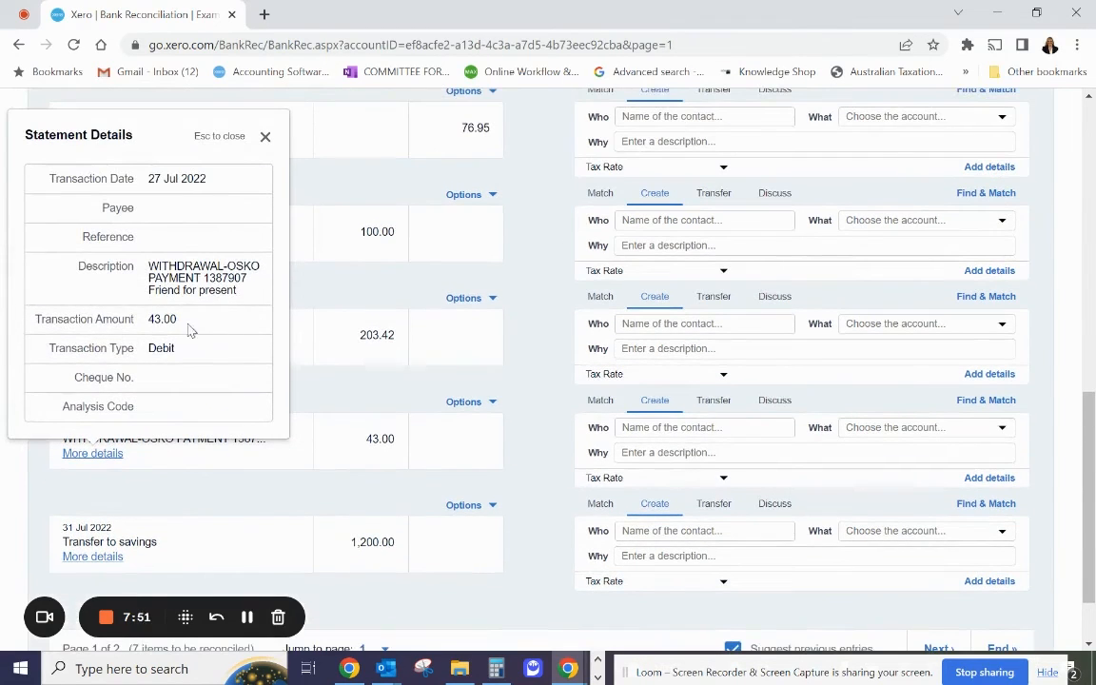
left_click(727, 427)
type("Pr")
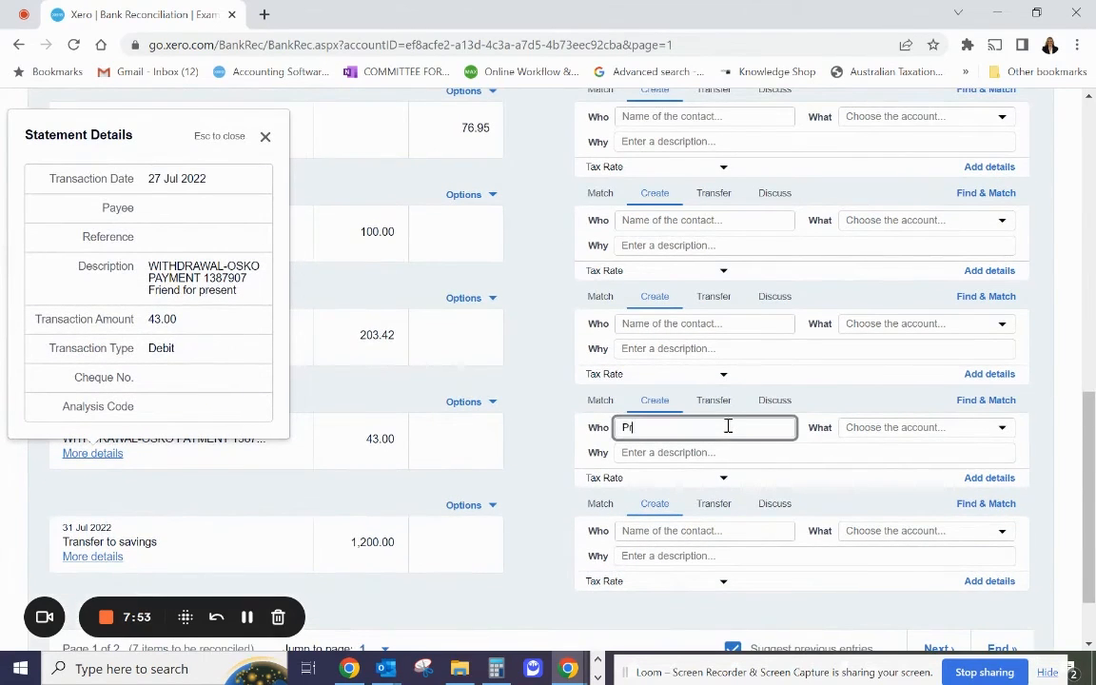
type("esent")
key("Tab")
type("gi")
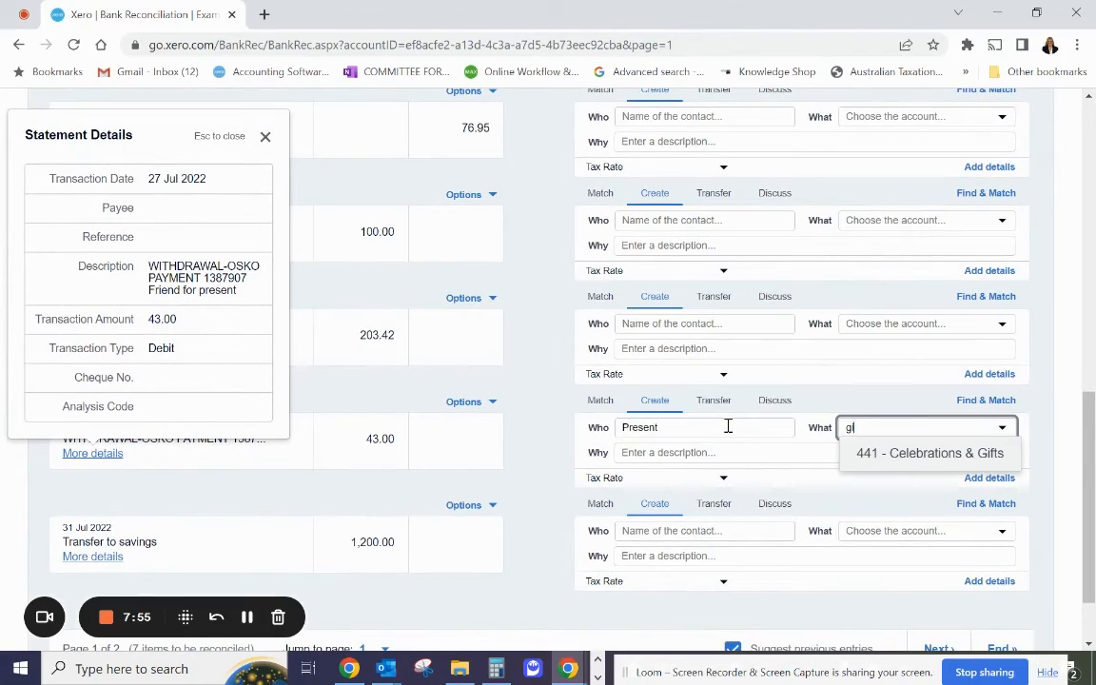
key("Return")
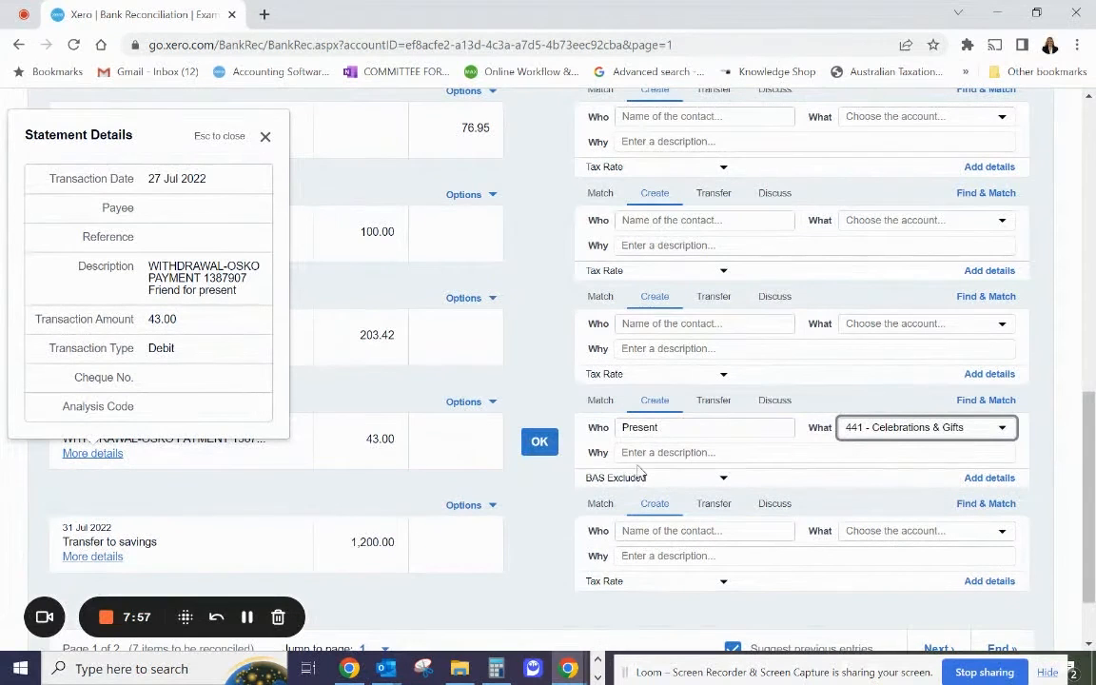
left_click(540, 445)
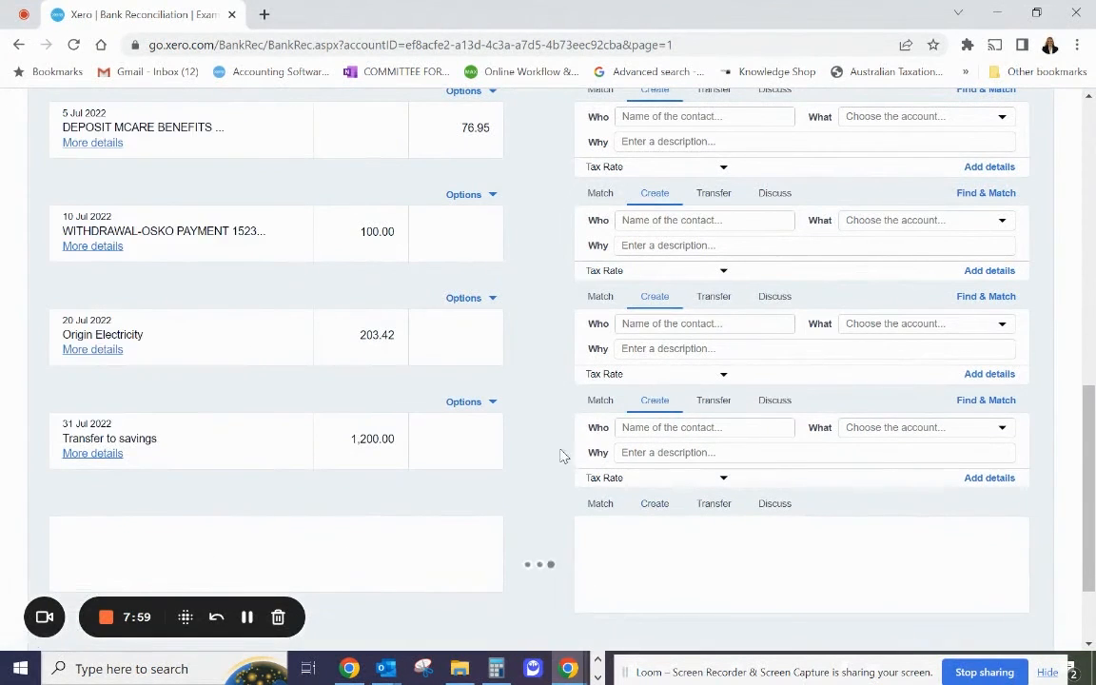
scroll(587, 372, "up", 3)
scroll(690, 409, "up", 2)
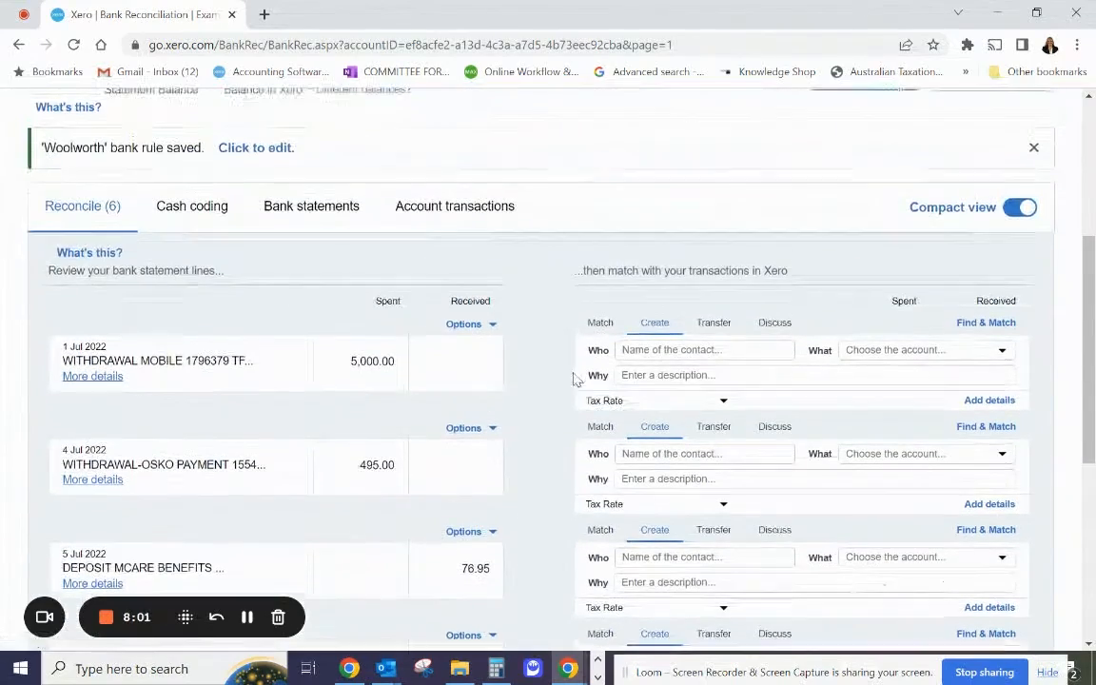
scroll(327, 415, "down", 5)
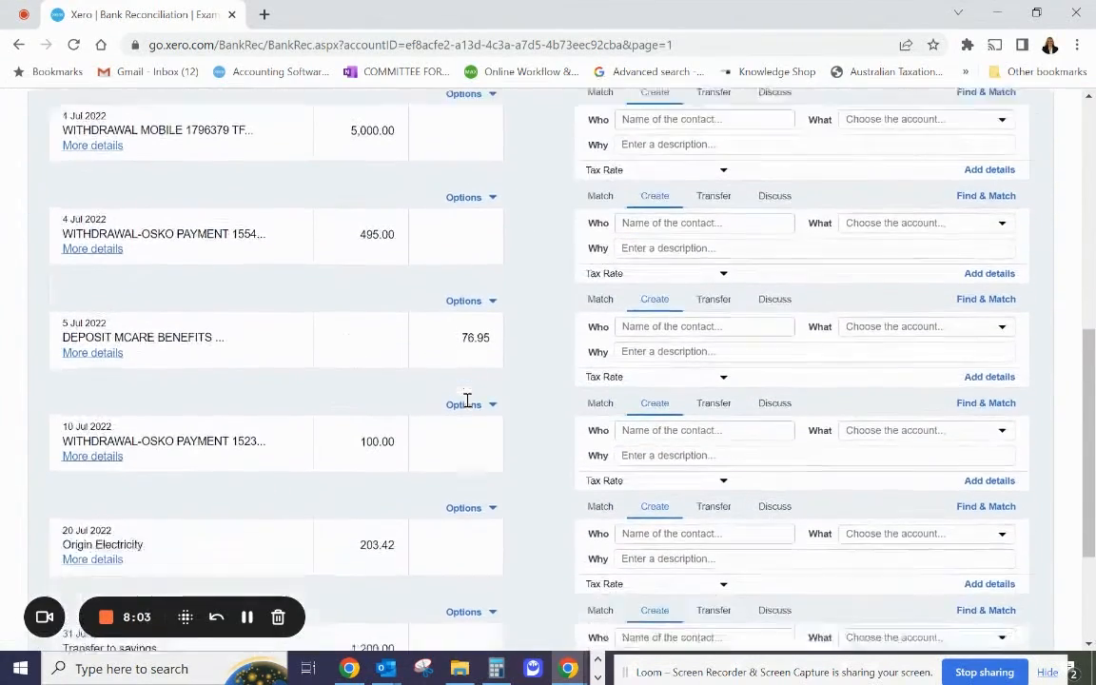